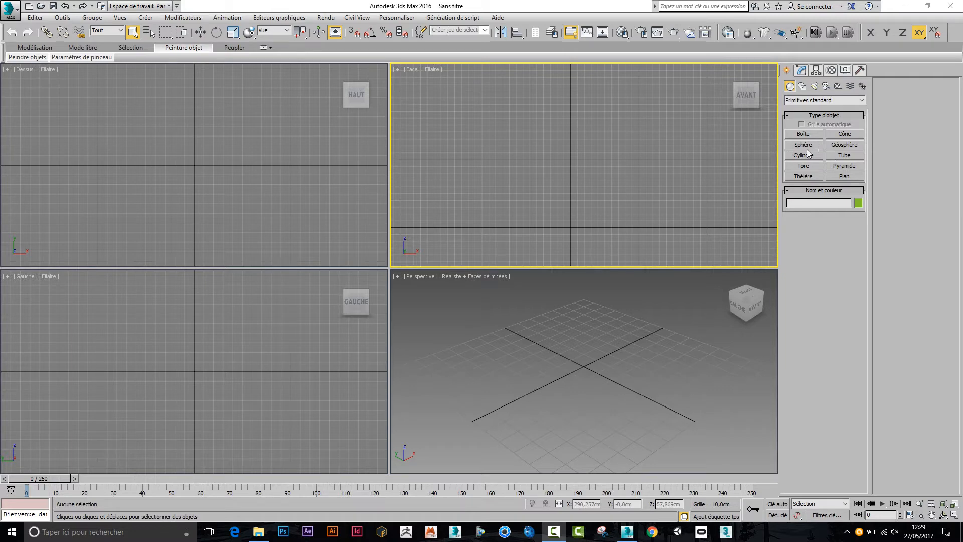
Create a plane in the front view and set both its length and width to 20 cm.
left_click(847, 176)
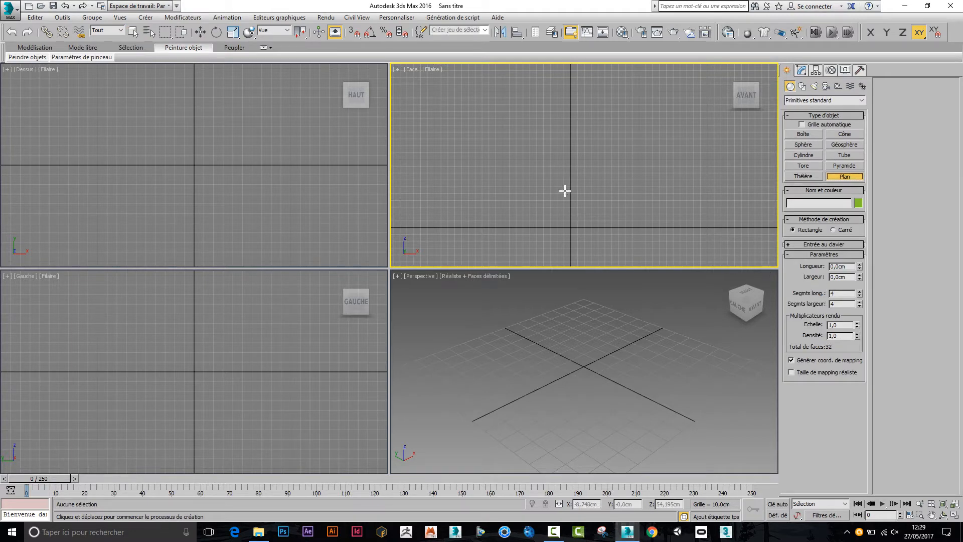
mouse_move(517, 84)
left_mouse_down()
mouse_move(609, 224)
mouse_move(620, 226)
left_mouse_up()
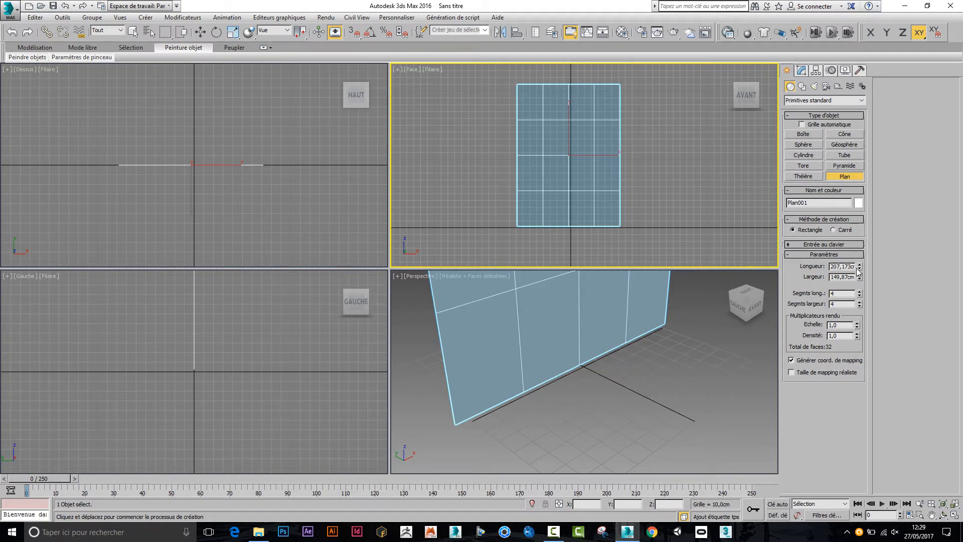
left_click_drag(860, 265, 859, 278)
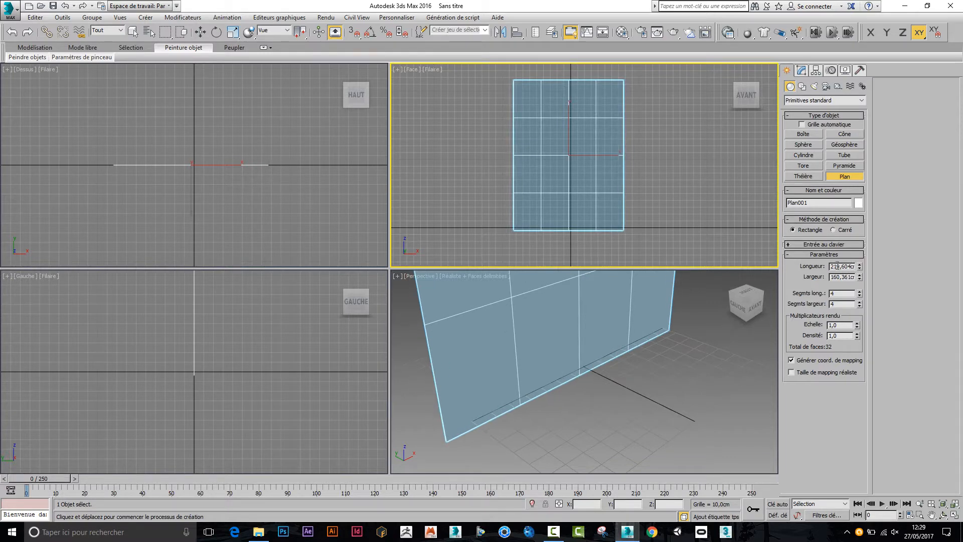
double_click(835, 267)
type("20")
key("Return")
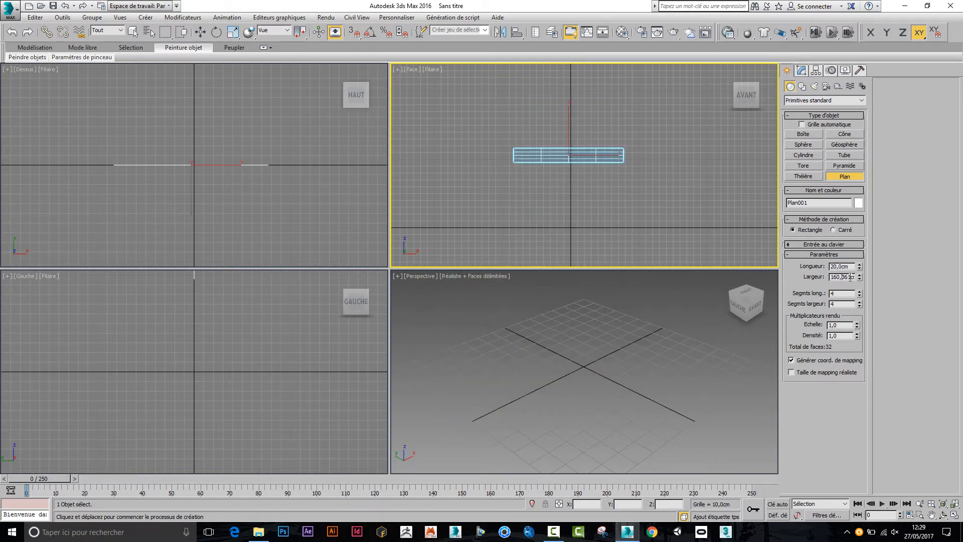
left_click_drag(861, 280, 848, 315)
double_click(841, 278)
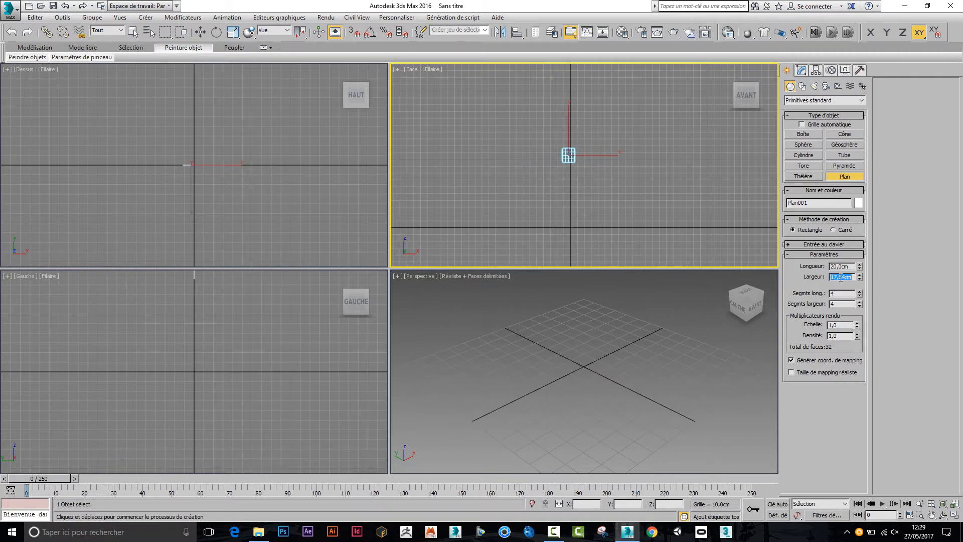
type("20")
key("Return")
right_click(549, 175)
Move the plane down so its base rests on the ground line, and reset its X position to 0.
right_click(561, 174)
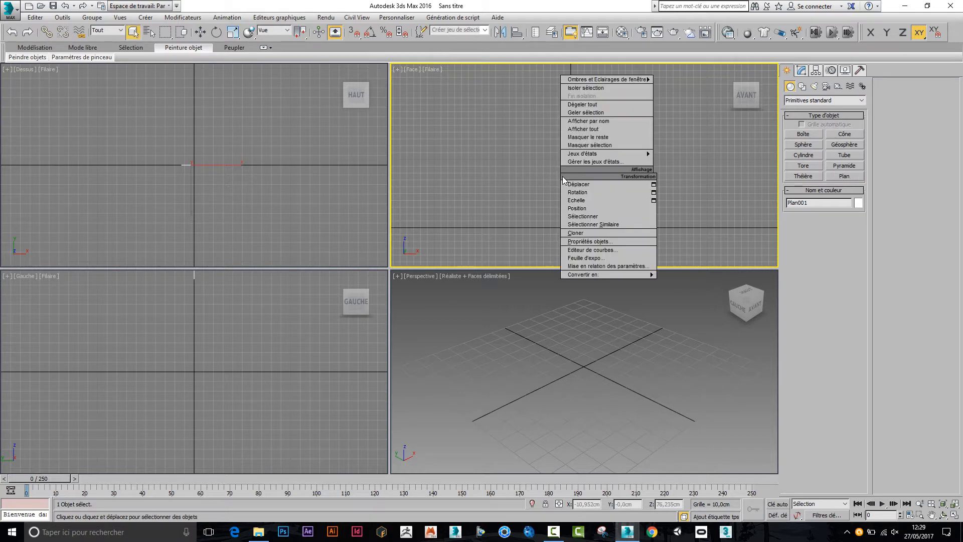
left_click(578, 186)
left_click_drag(581, 141, 586, 203)
scroll(570, 233, "up", 5)
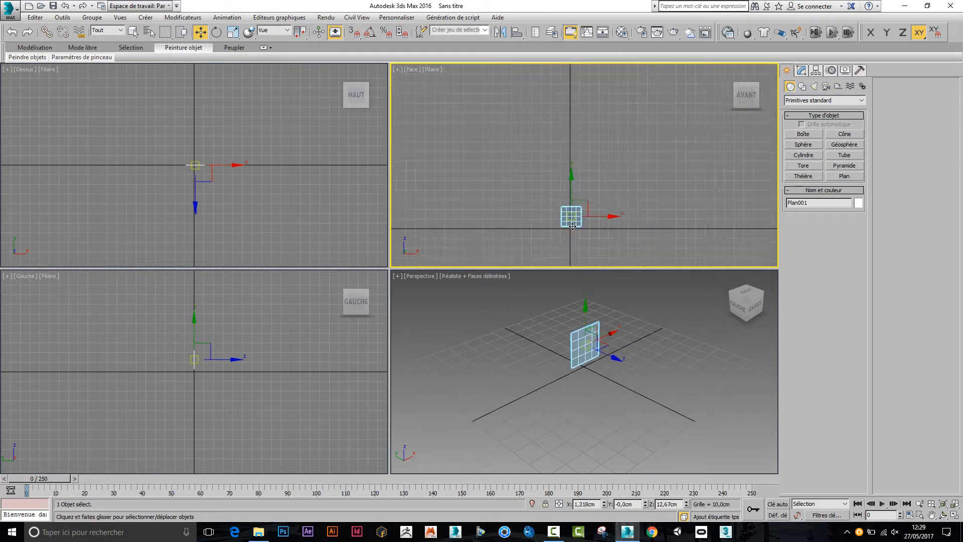
scroll(566, 220, "up", 3)
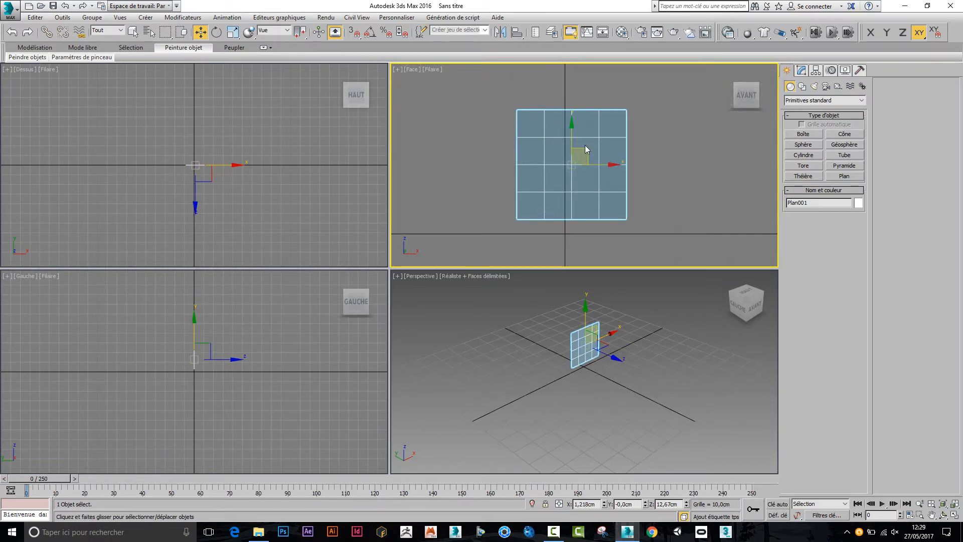
left_click_drag(586, 146, 584, 163)
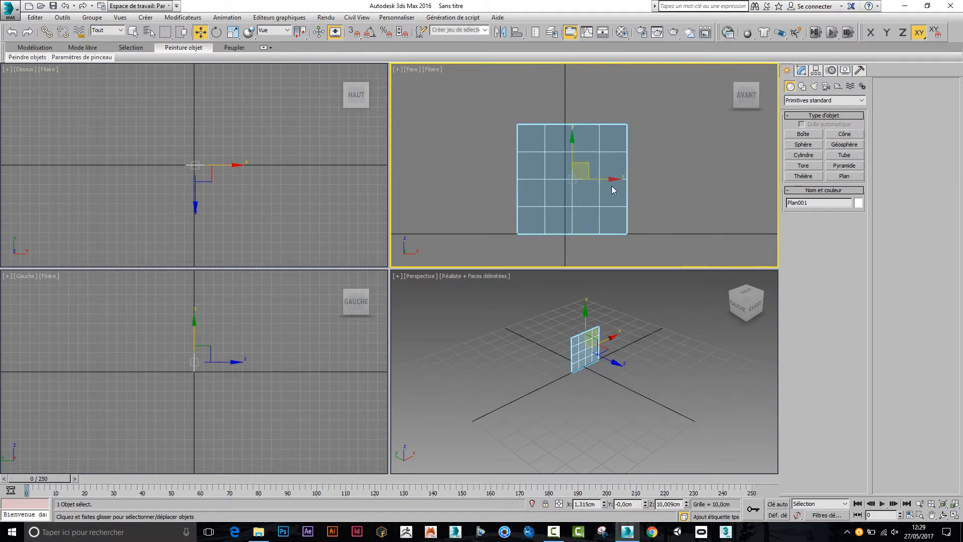
right_click(604, 505)
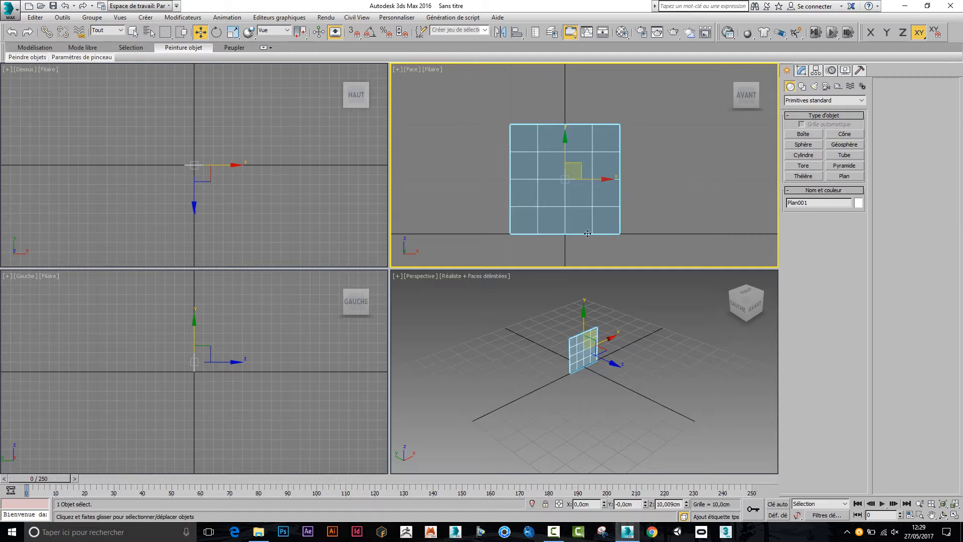
Maximize the perspective view and examine the upright plane from a lower angle, close up.
right_click(634, 367)
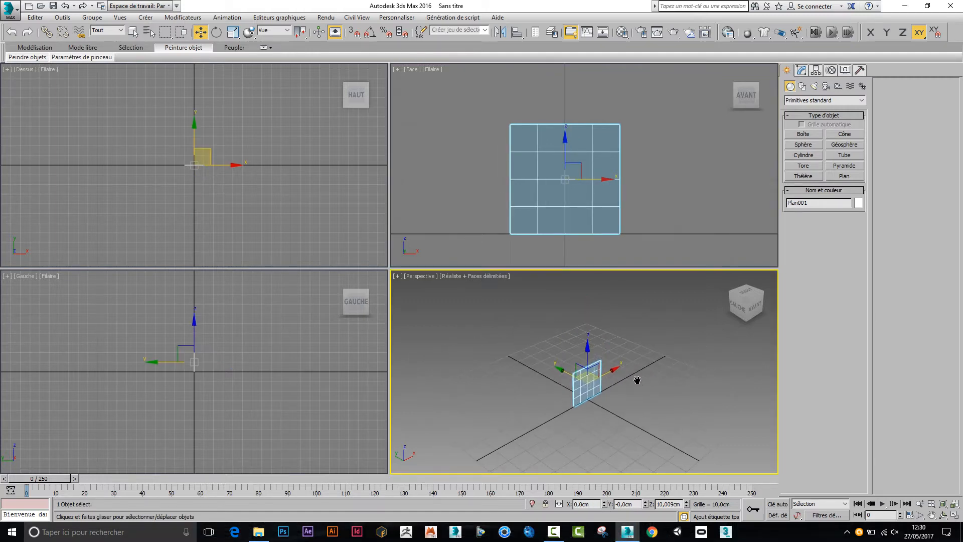
key("alt+w")
middle_click_drag(542, 363, 544, 329, "alt")
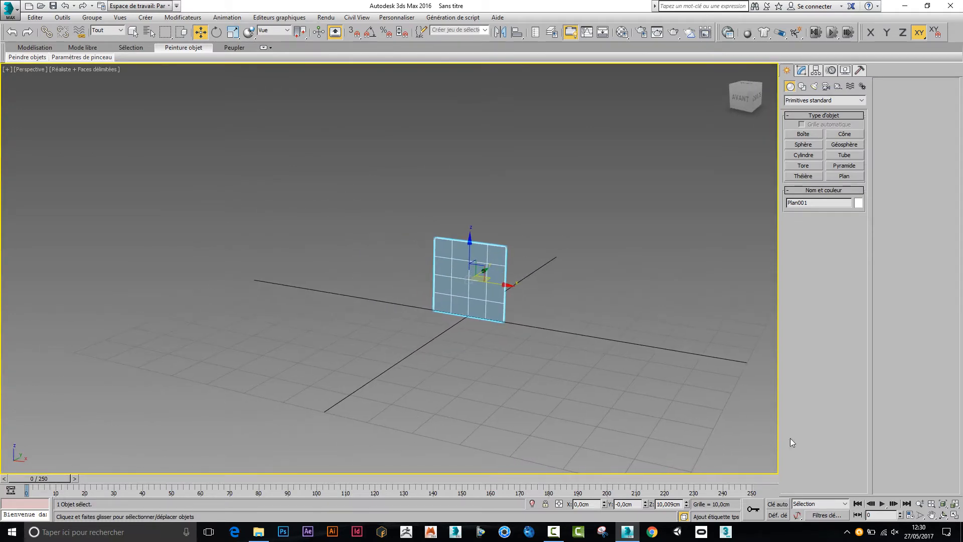
left_click(954, 516)
left_click(955, 517)
scroll(531, 272, "up", 3)
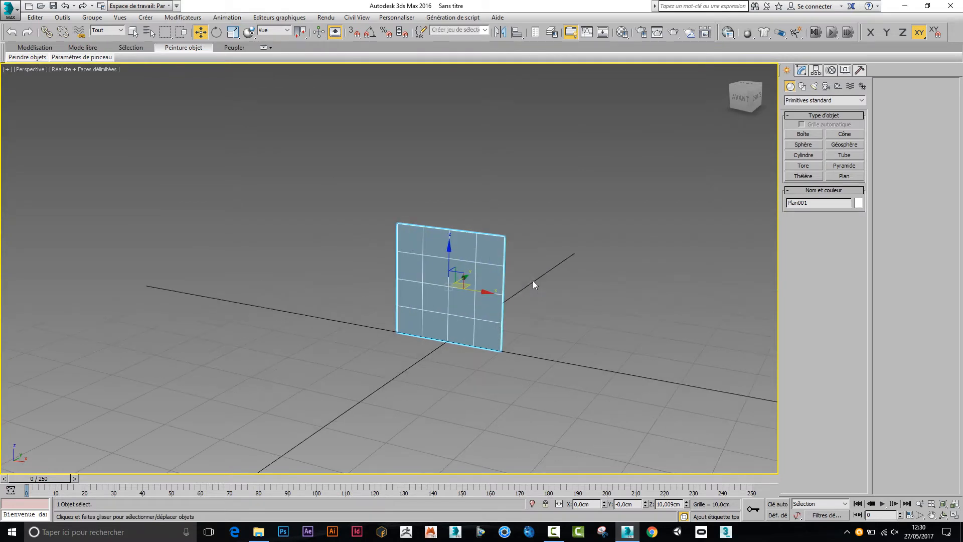
scroll(525, 295, "up", 2)
scroll(492, 323, "down", 1)
scroll(505, 321, "up", 1)
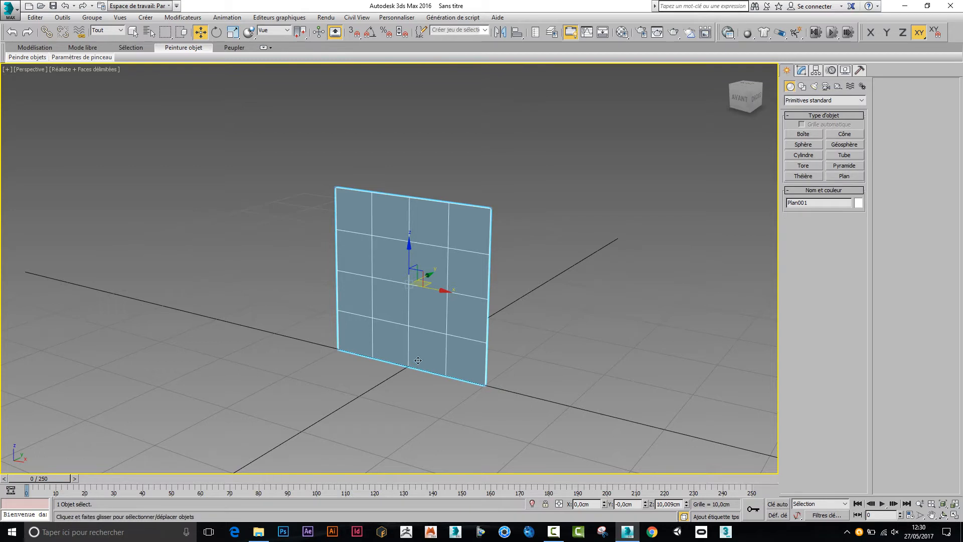
Switch to the MMI1 folder in File Explorer, show its files as large thumbnails, and move the window clear of the plane.
left_click(259, 532)
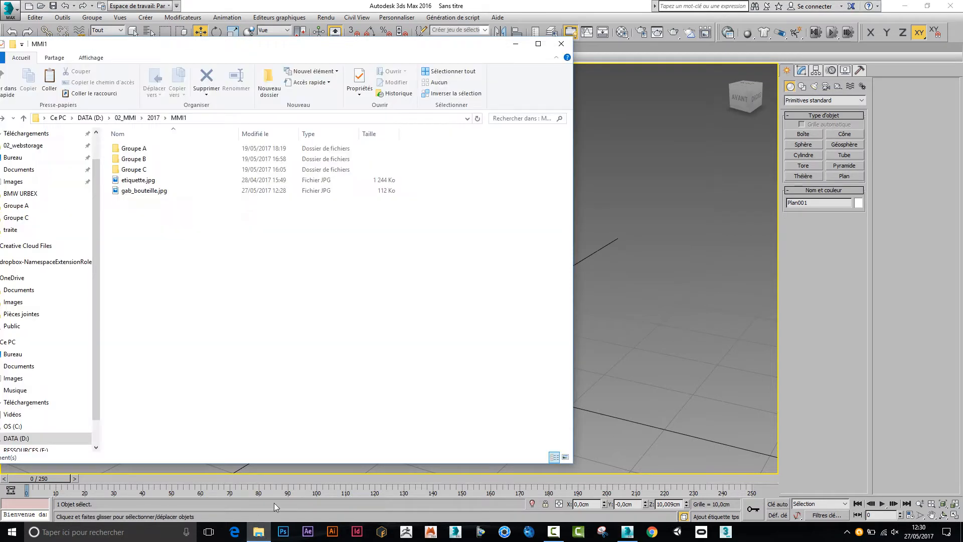
scroll(148, 203, "up", 3, "ctrl")
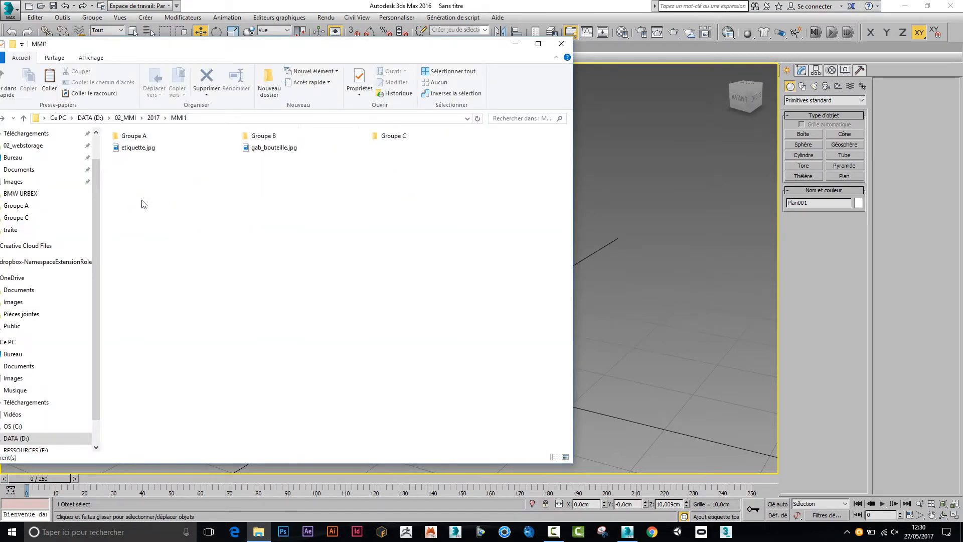
scroll(151, 201, "up", 3, "ctrl")
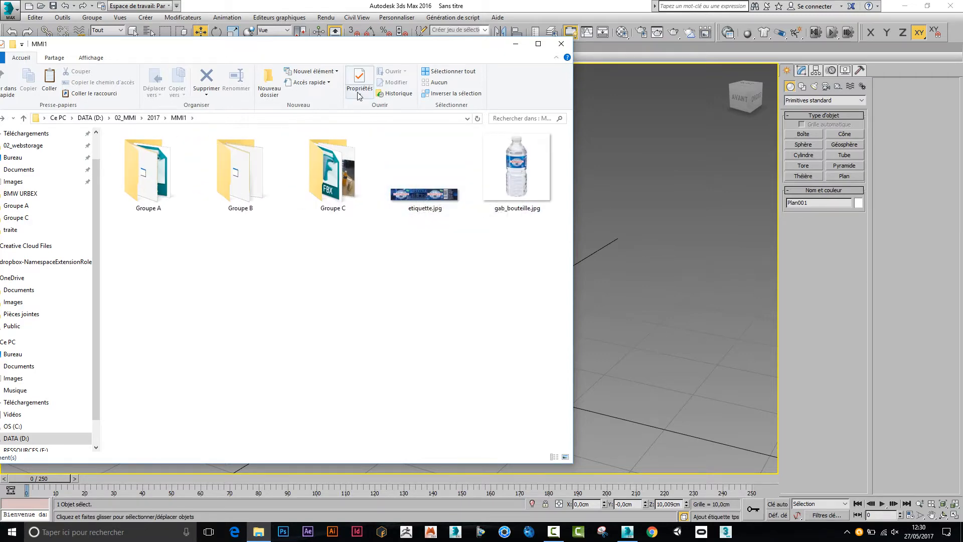
left_click_drag(346, 48, 739, 263)
Apply the image gab_bouteille.jpg to the plane as its texture and return to 3ds Max.
left_click(911, 382)
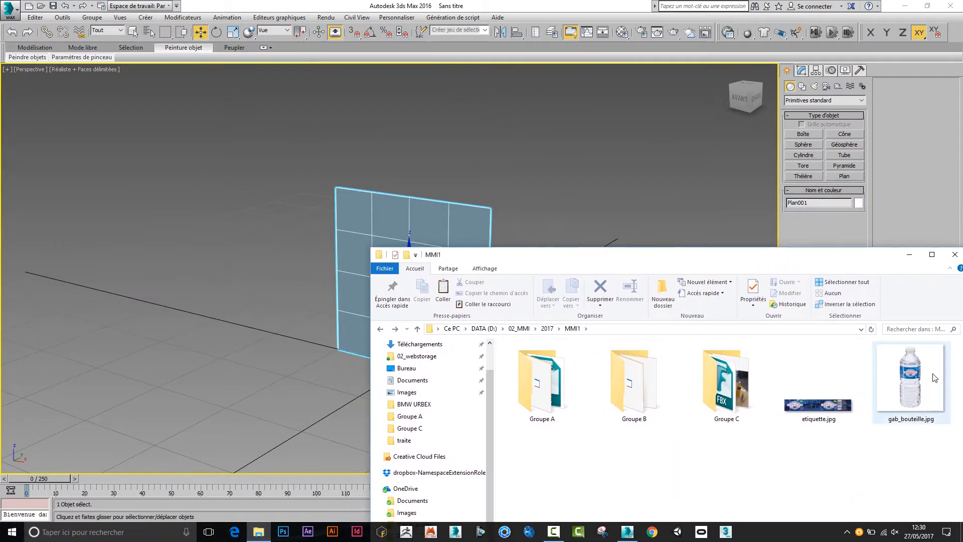
left_click_drag(635, 299, 460, 255)
left_click_drag(633, 259, 523, 295)
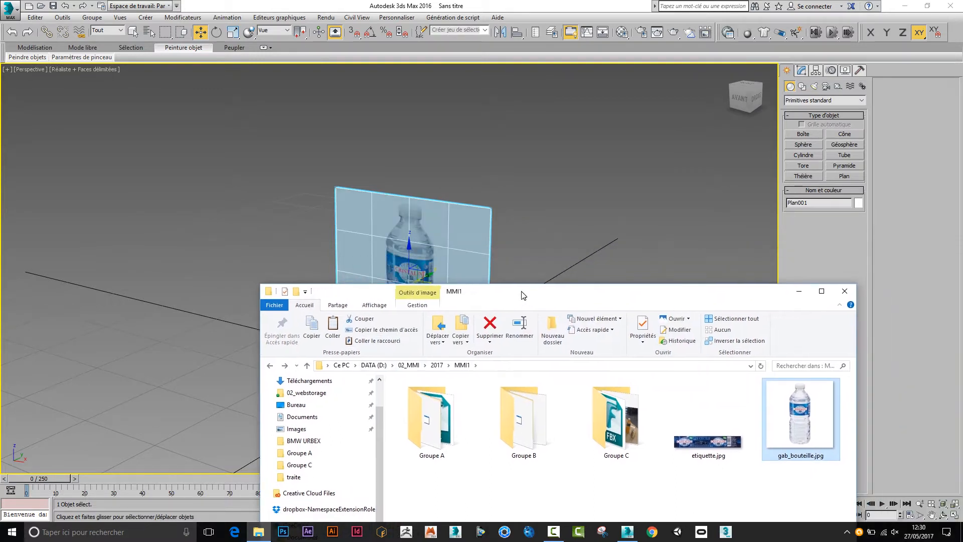
left_click(593, 6)
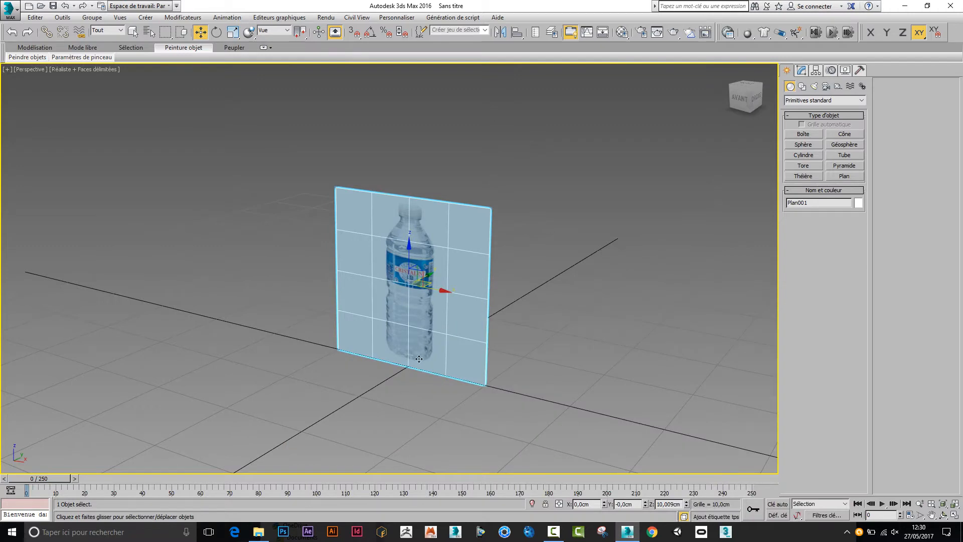
Add a UVW Mapping modifier (Mapping UVW) to the bottle image plane.
scroll(409, 334, "up", 3)
middle_click_drag(409, 334, 436, 284, "alt")
scroll(435, 284, "up", 2)
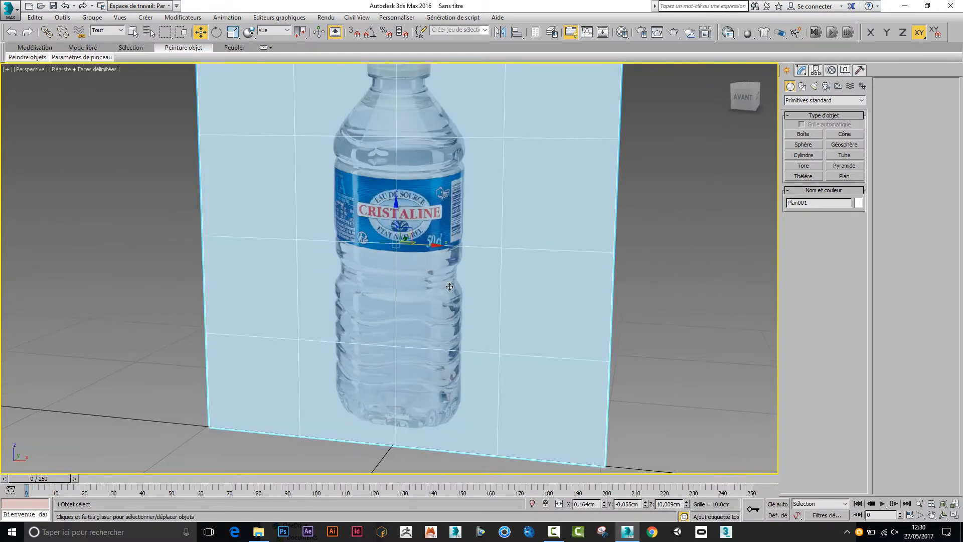
scroll(449, 286, "down", 2)
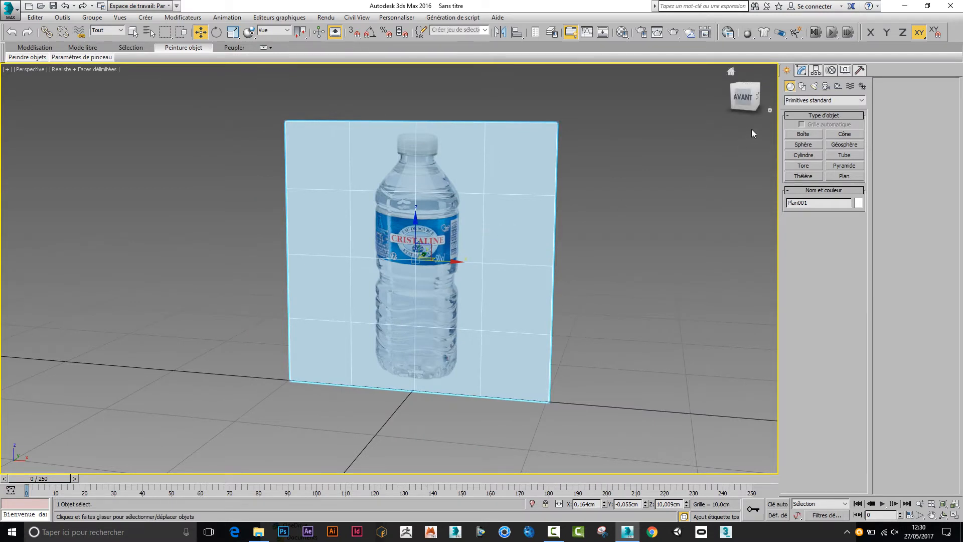
left_click(802, 70)
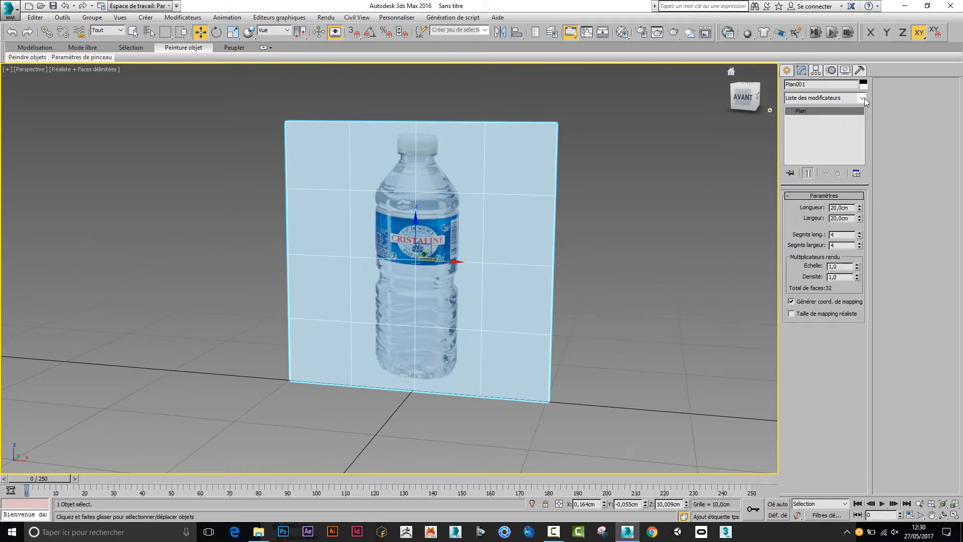
left_click(863, 98)
left_click_drag(865, 125, 851, 291)
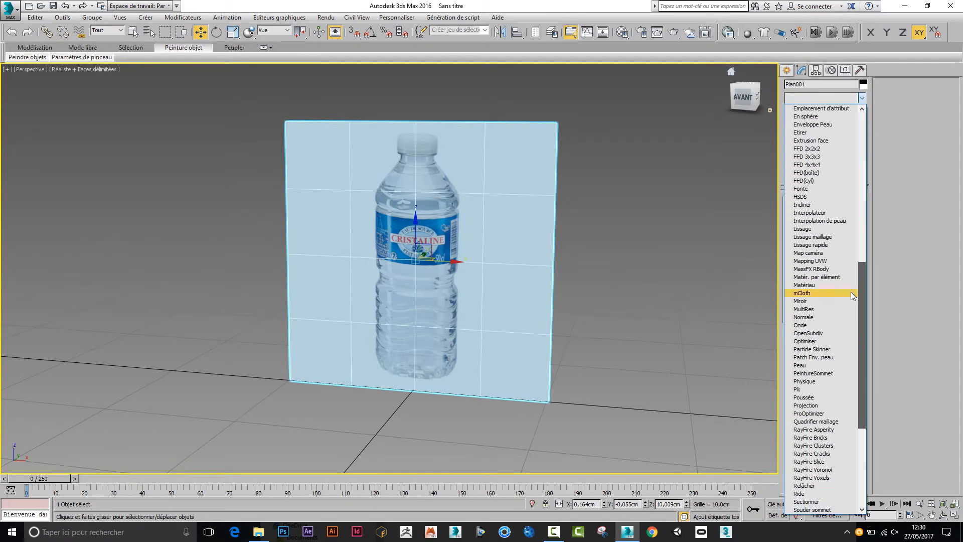
left_click(818, 261)
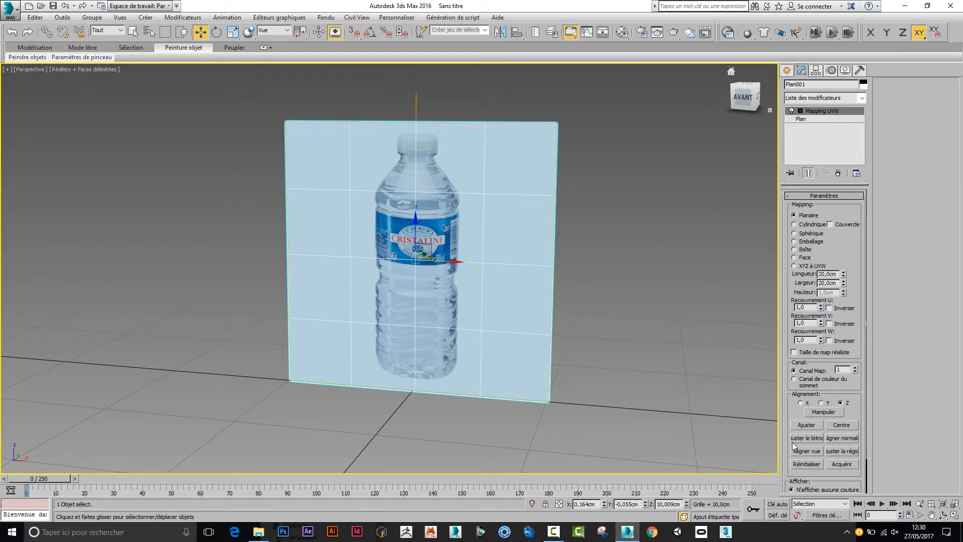
Fit the mapping to the proportions of the bitmap gab_bouteille.jpg from the MMI1 folder.
left_click(813, 438)
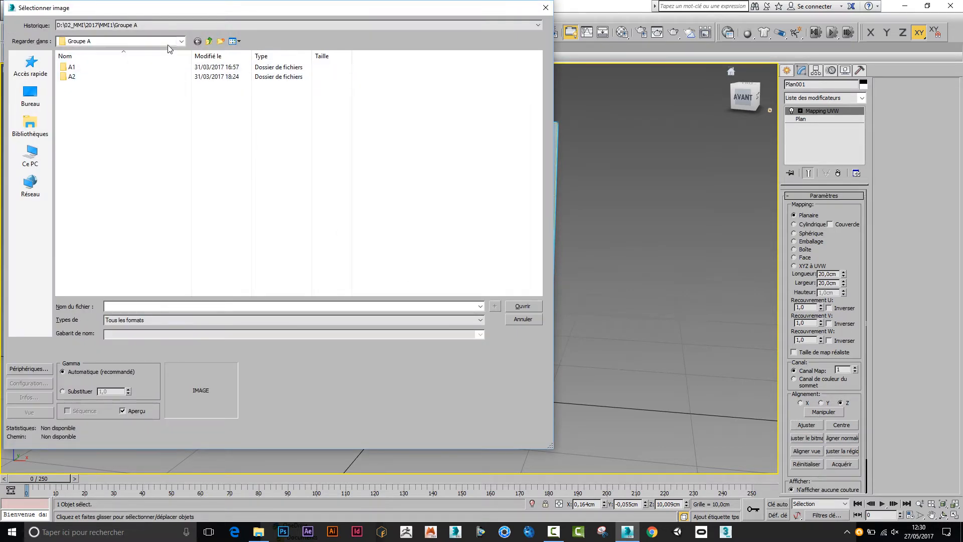
left_click(210, 41)
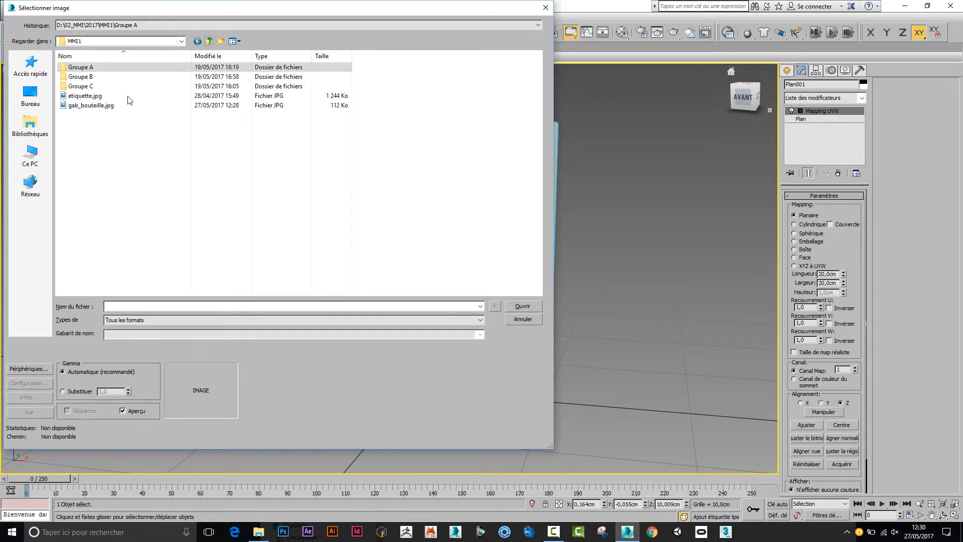
left_click(94, 106)
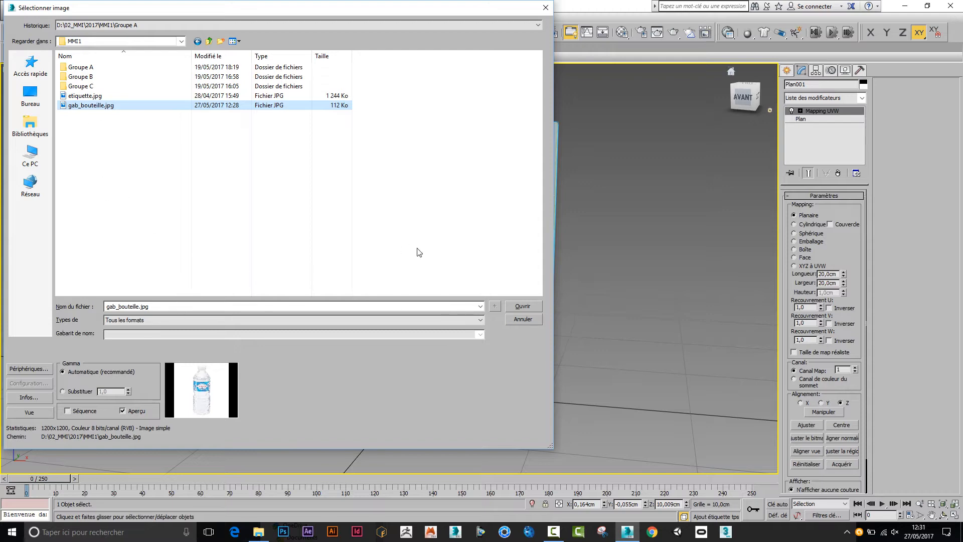
left_click(515, 304)
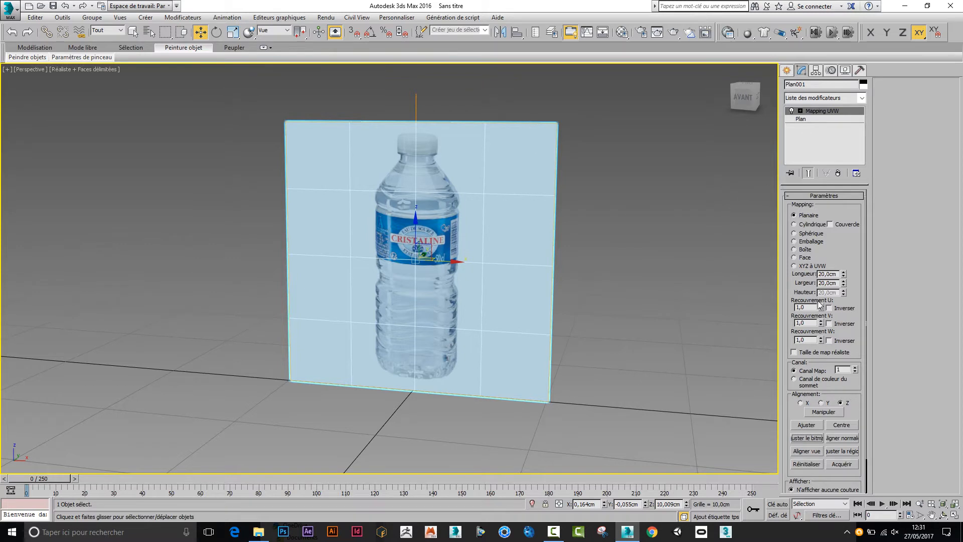
Reduce the width of the base plane to 9 cm, below the mapping modifier in the stack.
left_click(820, 121)
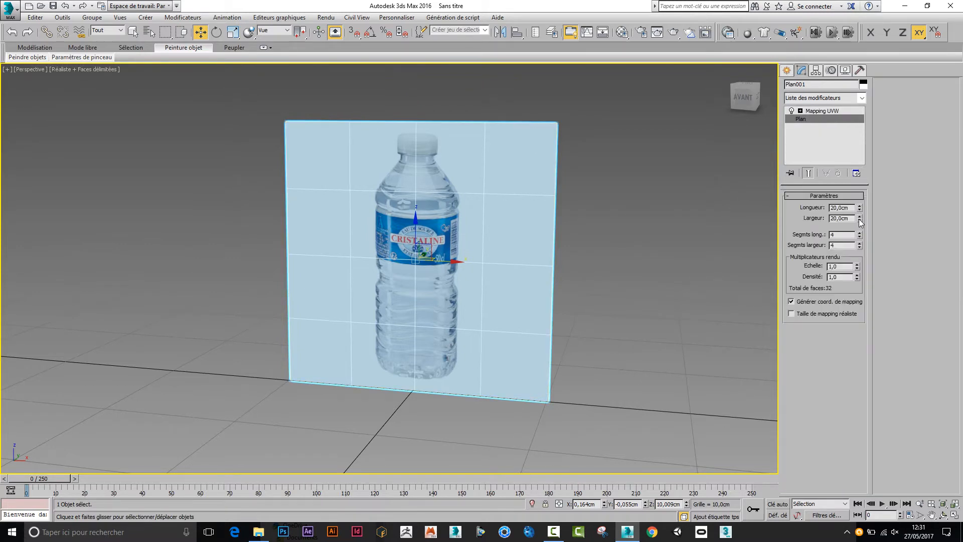
left_click_drag(861, 222, 859, 246)
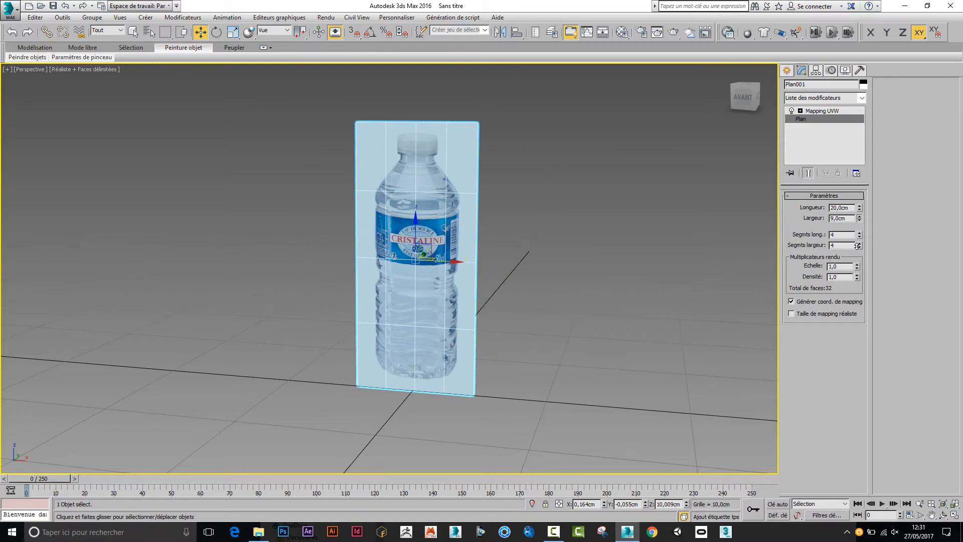
scroll(444, 378, "up", 4)
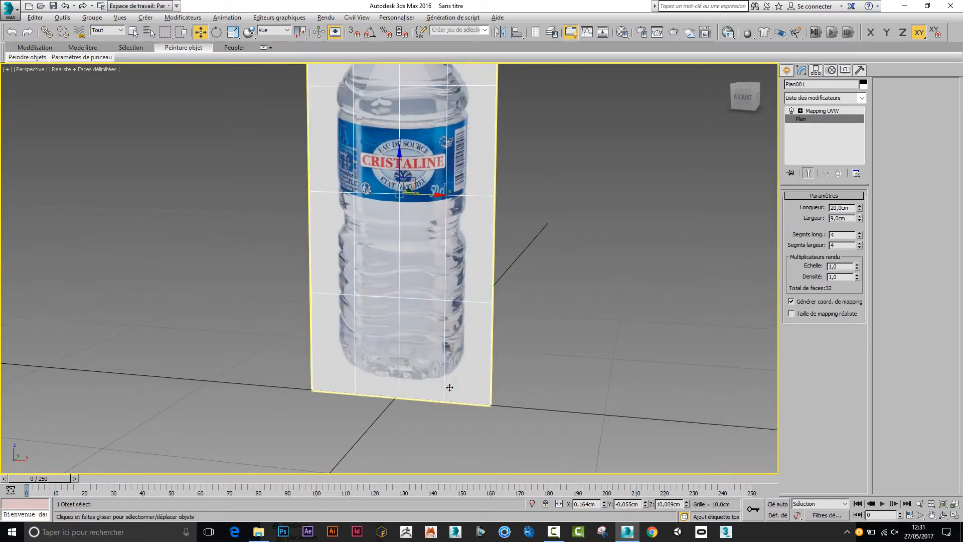
Move the plane back along the Y axis to about 8.2 cm, and frame it in the front view.
middle_click_drag(445, 378, 457, 246, "alt")
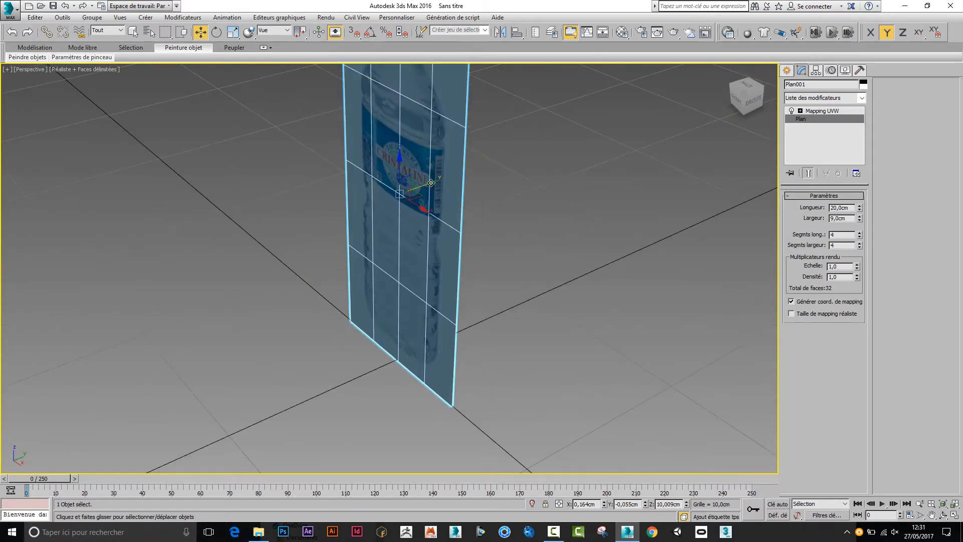
left_click_drag(432, 185, 641, 164)
middle_click_drag(540, 315, 520, 348, "alt")
scroll(520, 348, "down", 2)
middle_click_drag(563, 285, 575, 232, "alt")
left_click_drag(569, 213, 498, 246)
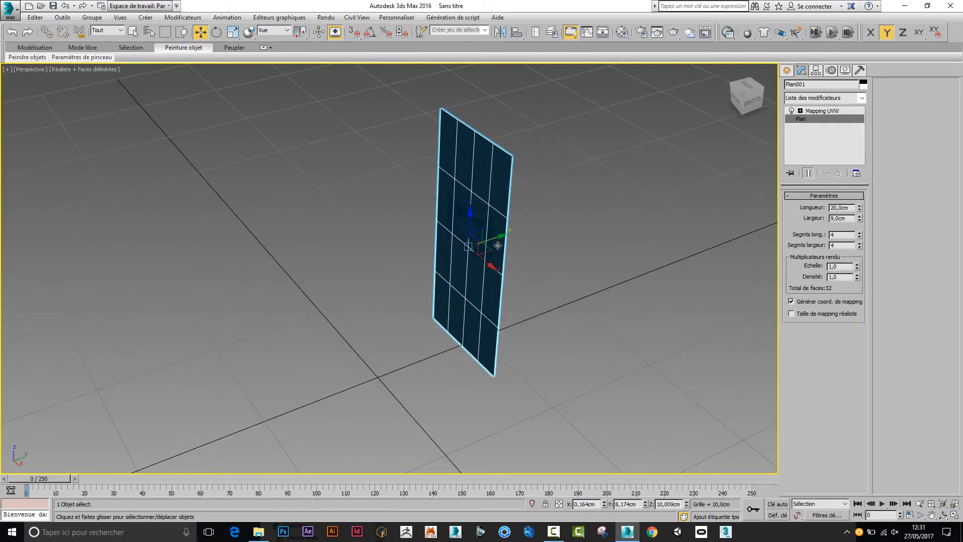
key("f")
key("z")
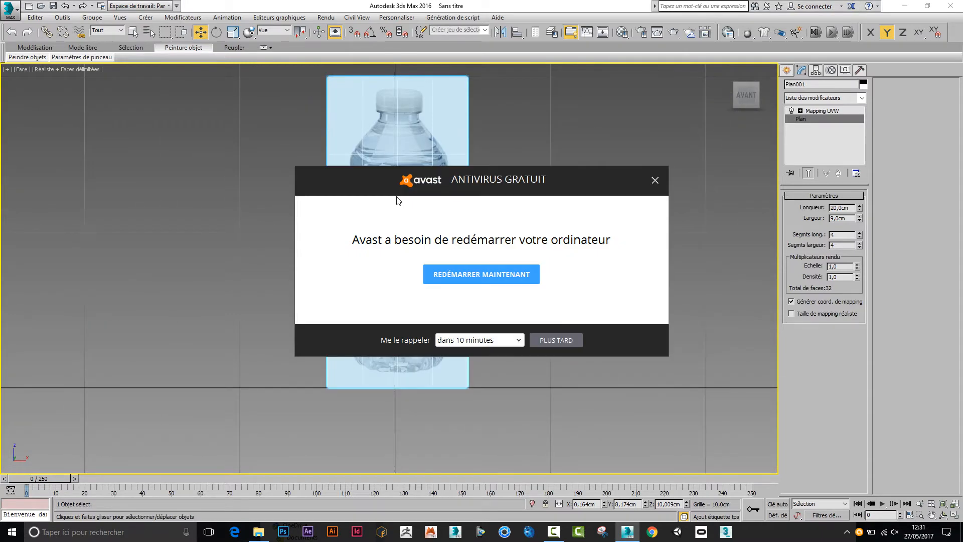
Postpone the antivirus restart, lower the reference plane to about 9.07 cm in Z, and centre it at X 0 cm.
left_click(556, 341)
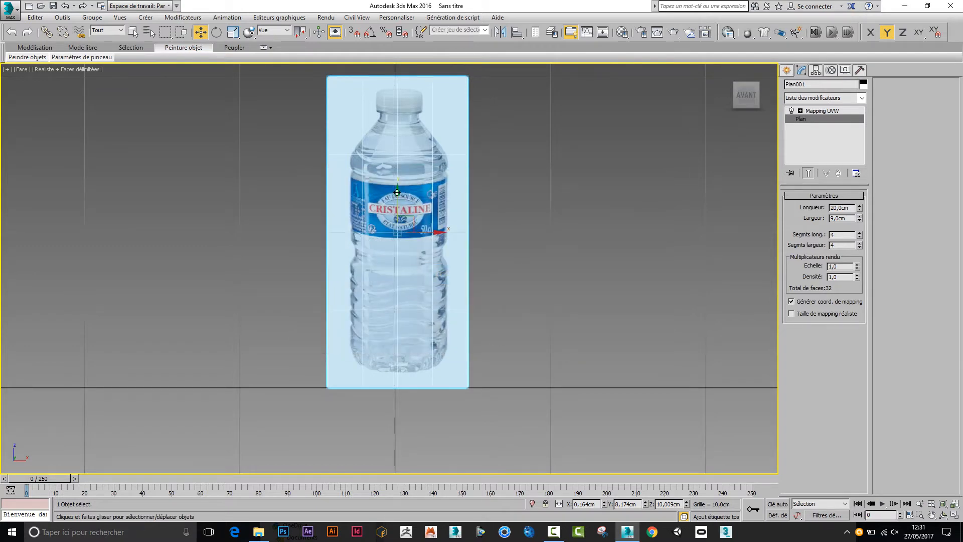
left_click_drag(397, 192, 404, 385)
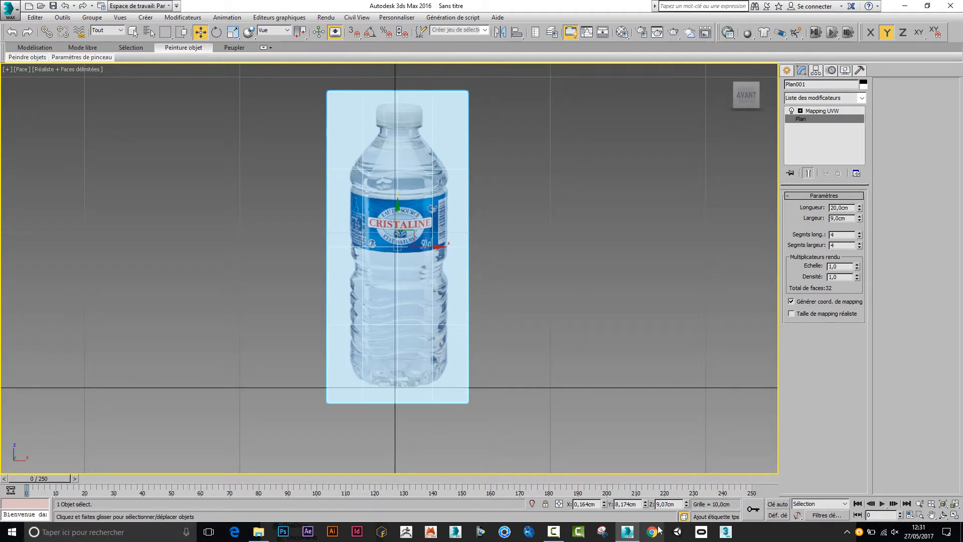
right_click(604, 503)
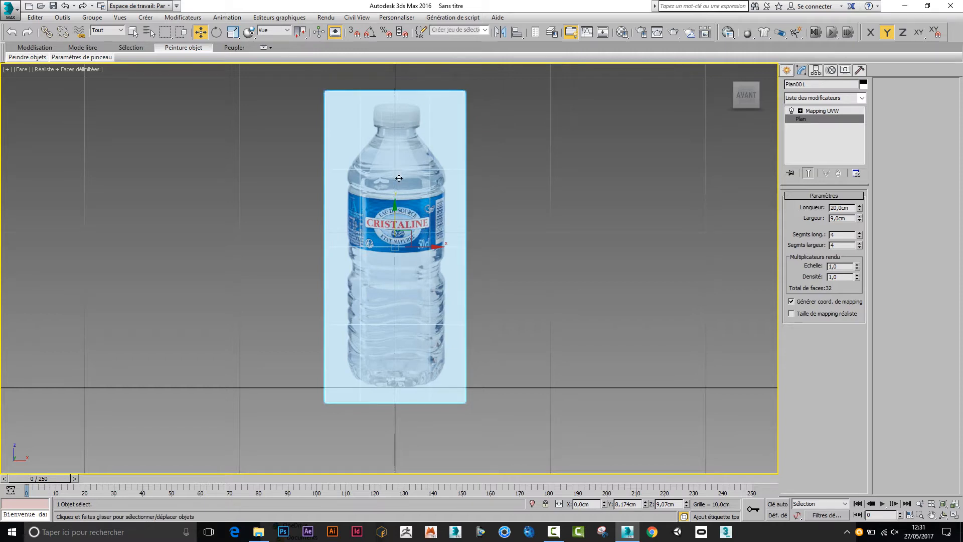
Create a cylinder at the origin with radius 3 cm, height 5 cm, 1 height segment and 8 sides.
key("p")
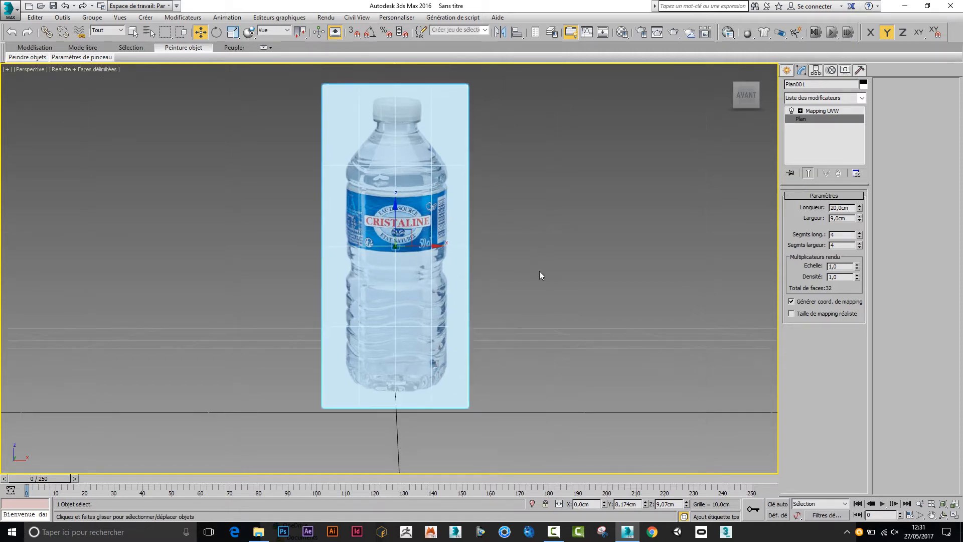
middle_click_drag(549, 274, 560, 223, "alt")
left_click(787, 71)
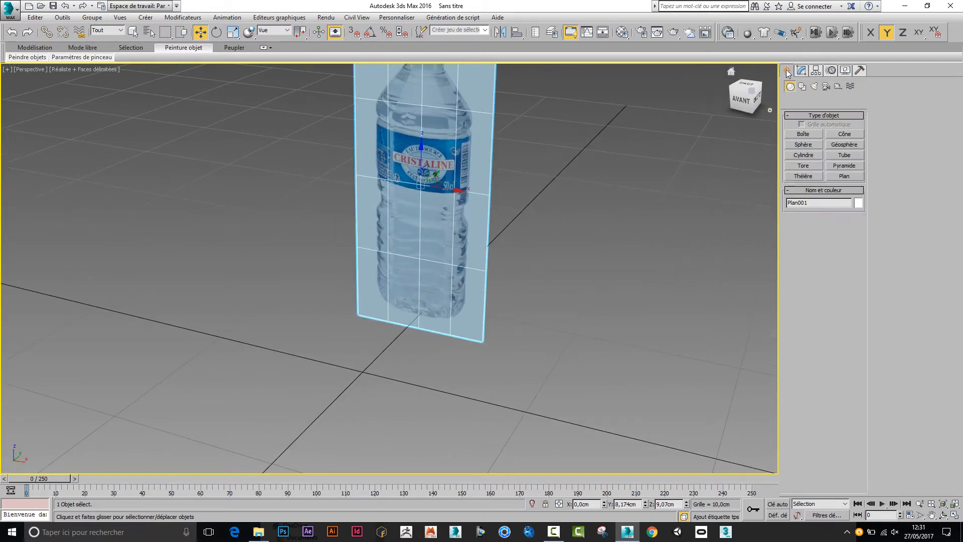
left_click(804, 155)
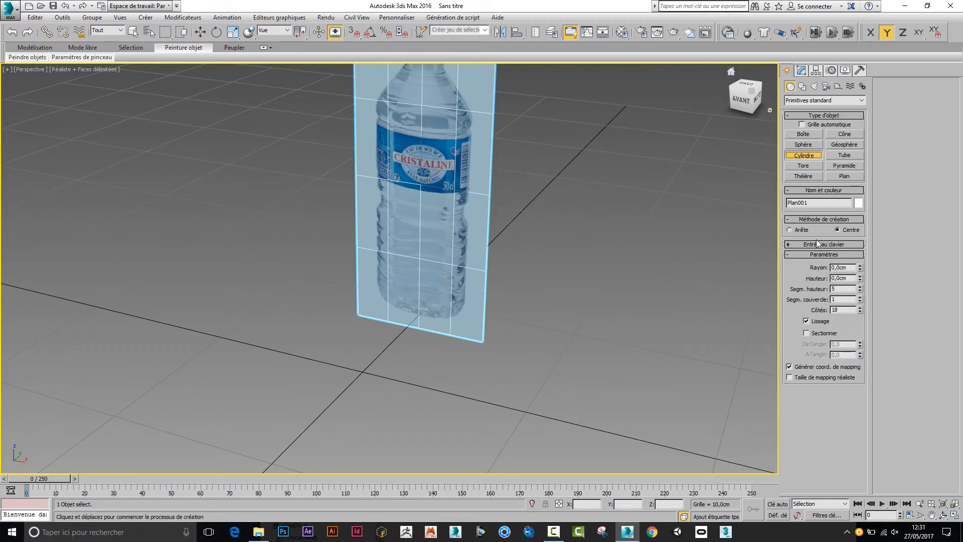
left_click(813, 246)
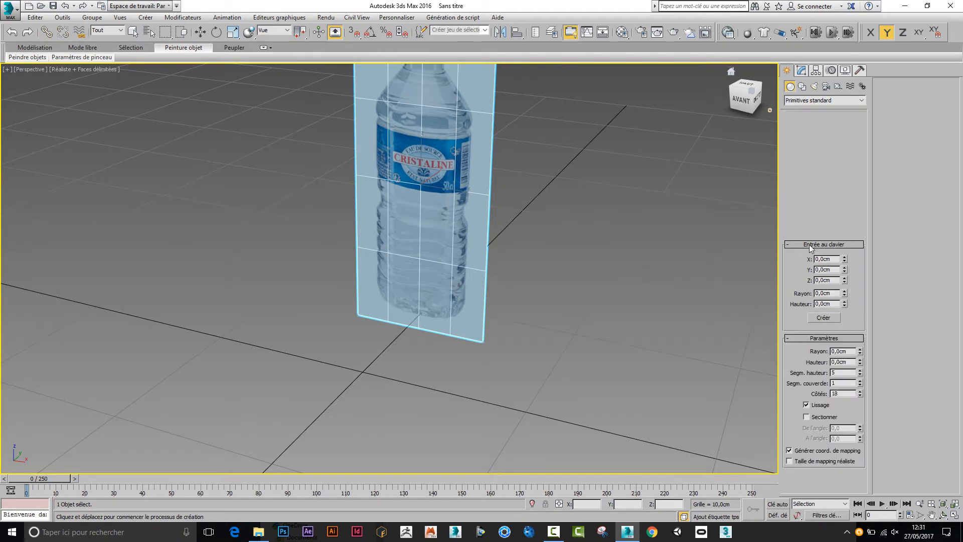
left_click(823, 293)
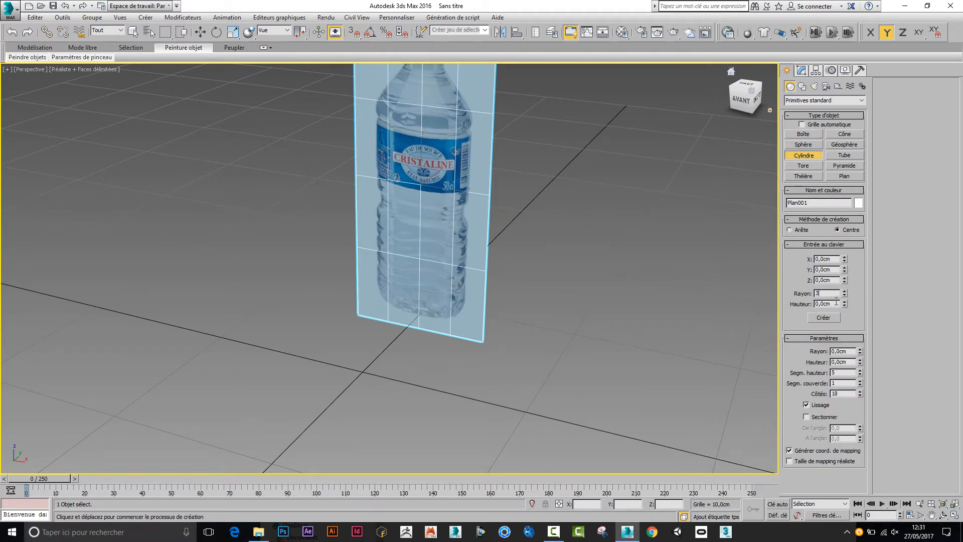
type("3")
key("Tab")
type("5")
left_click_drag(845, 395, 827, 395)
type("8")
left_click(832, 316)
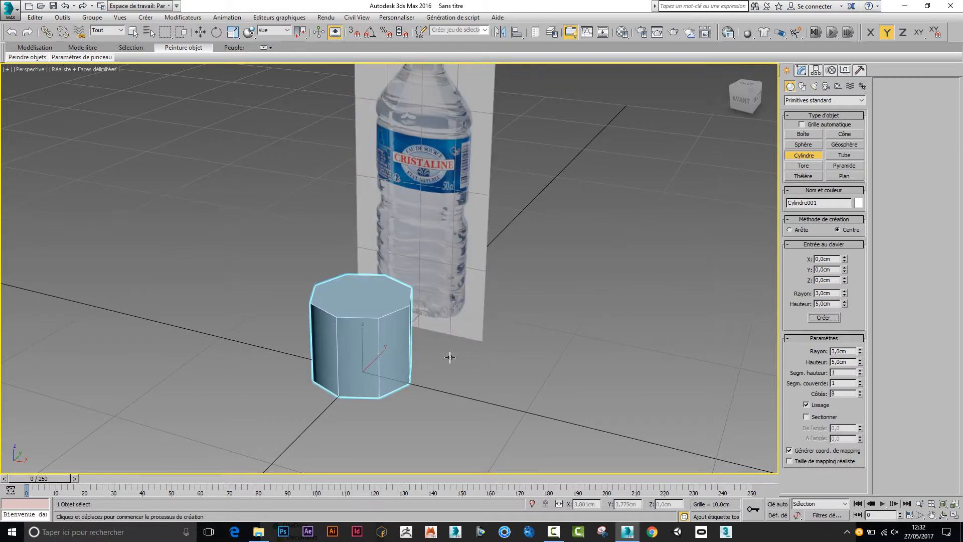
Raise the cylinder to about 1 cm in Z in the front view, and change the viewport shading to Ombré.
key("f")
scroll(428, 355, "up", 3)
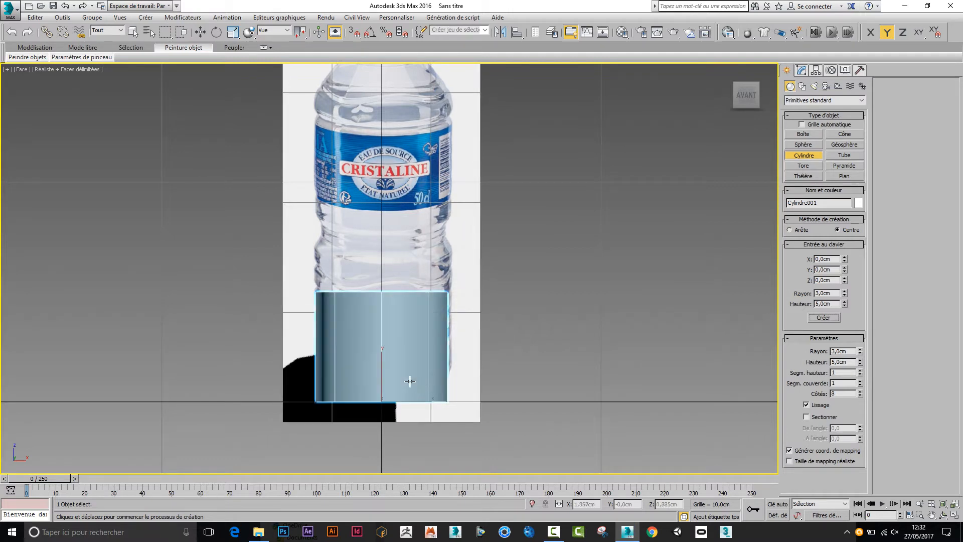
key("w")
left_click_drag(382, 375, 378, 353)
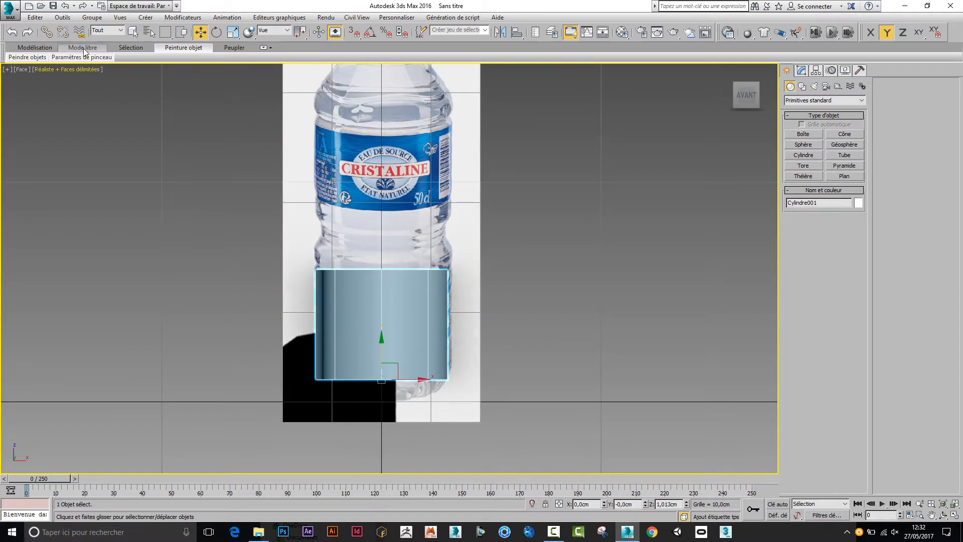
left_click(31, 70)
left_click(62, 92)
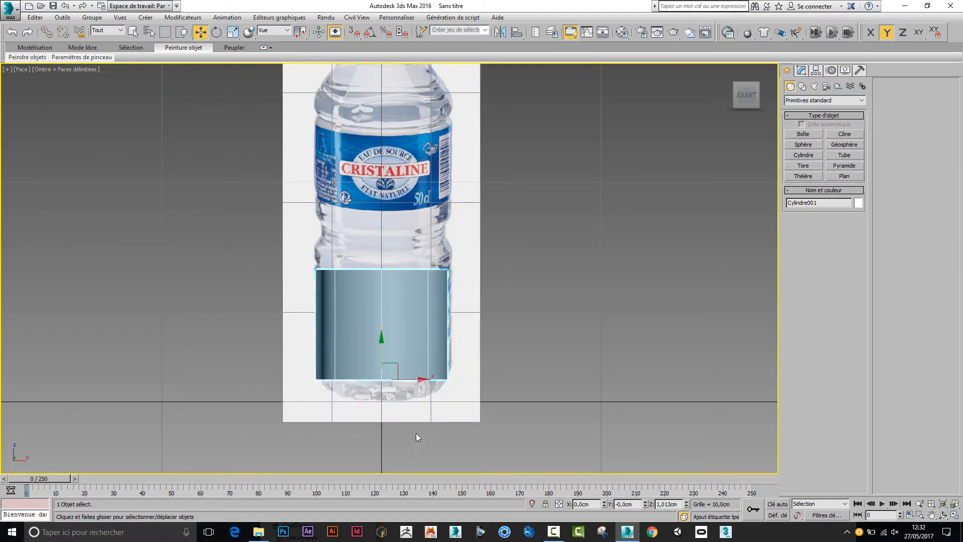
Set the cylinder's height to 6 cm and place its base at about 0.76 cm in Z against the bottle image.
left_click(801, 71)
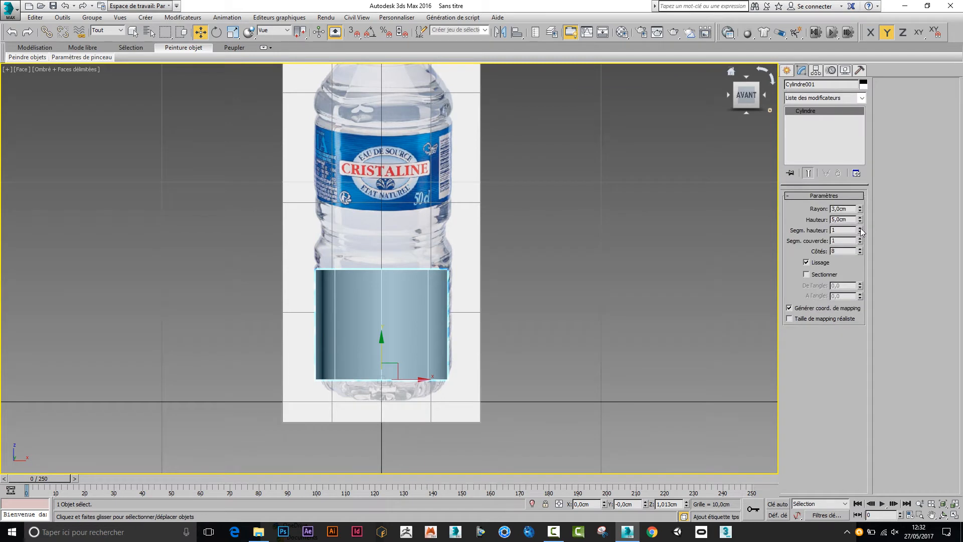
left_click_drag(860, 220, 859, 207)
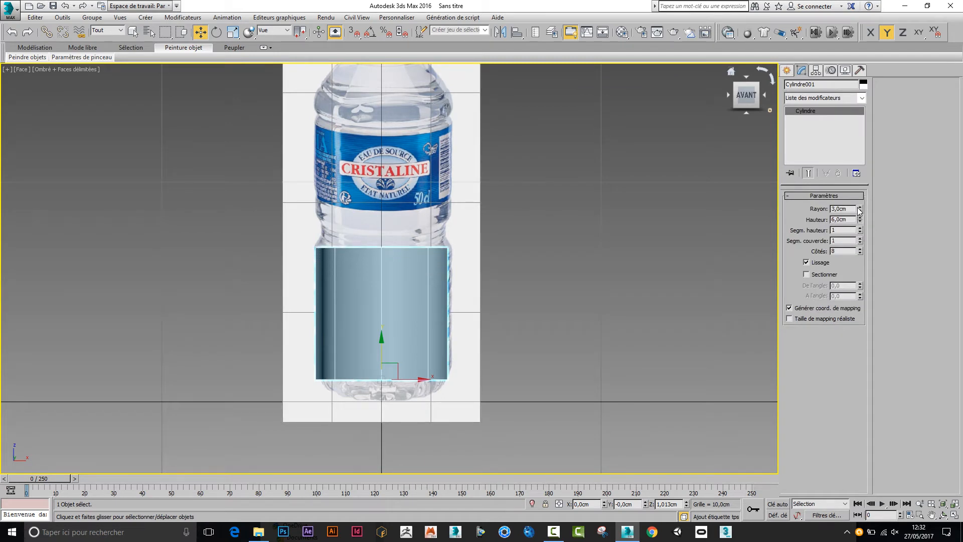
left_click_drag(380, 345, 380, 356)
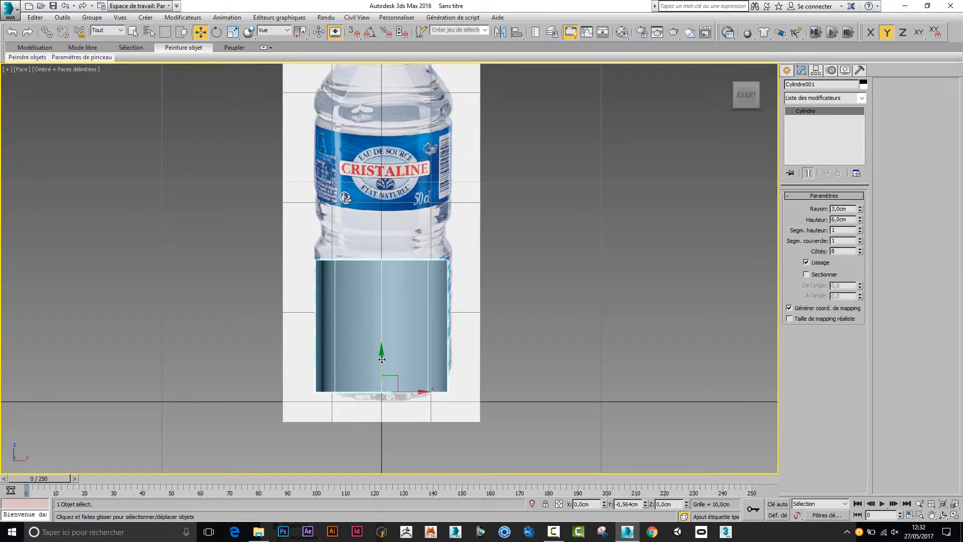
right_click(687, 507)
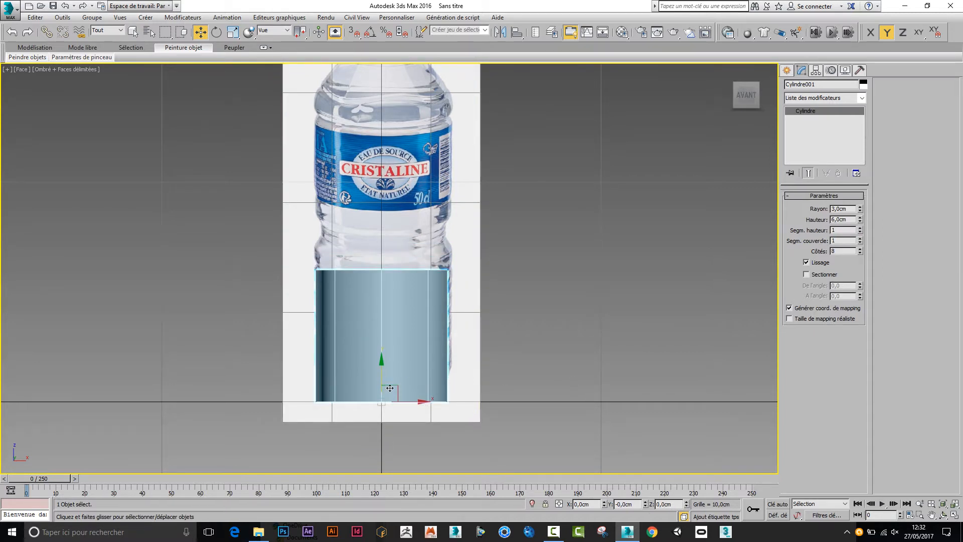
left_click_drag(379, 380, 385, 363)
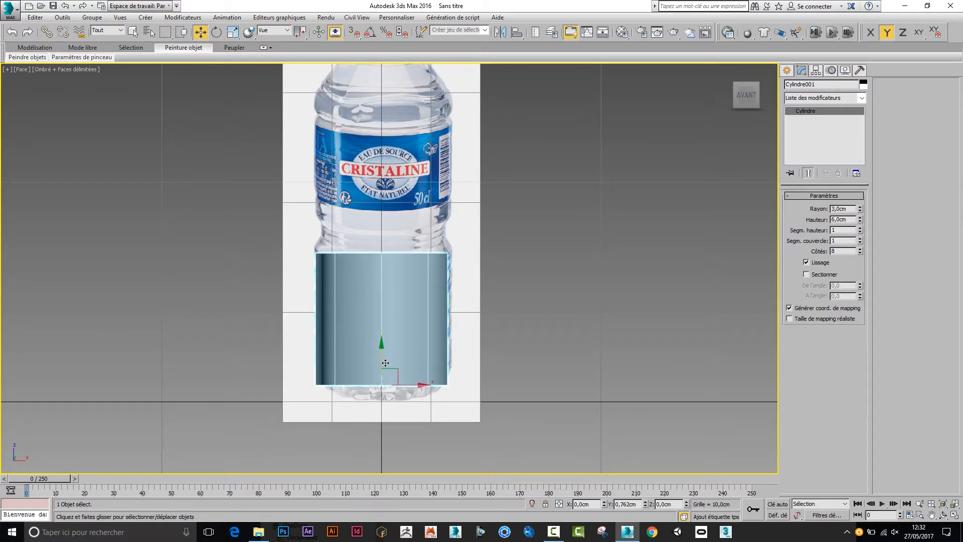
Convert the cylinder to an editable polygon object in the perspective view.
key("p")
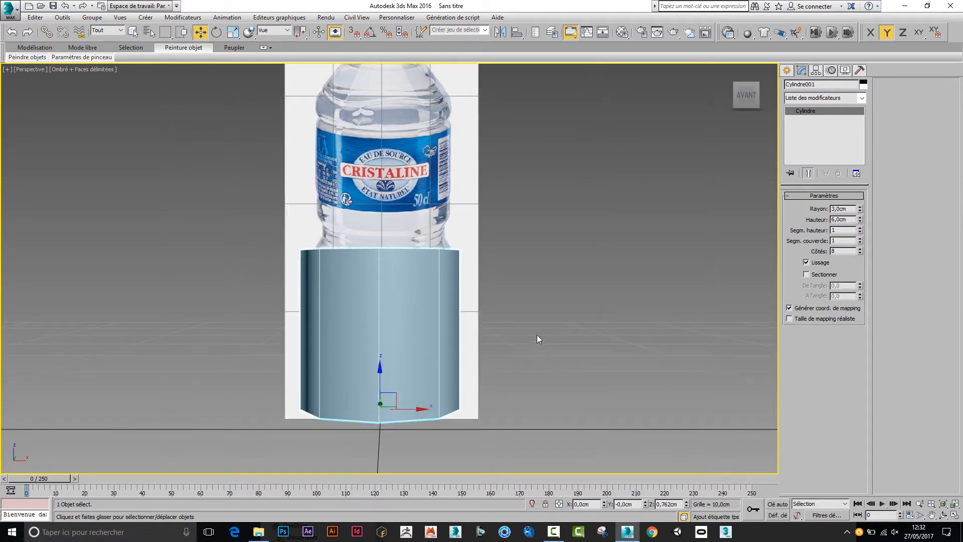
middle_click_drag(541, 334, 510, 368, "alt")
right_click(415, 335)
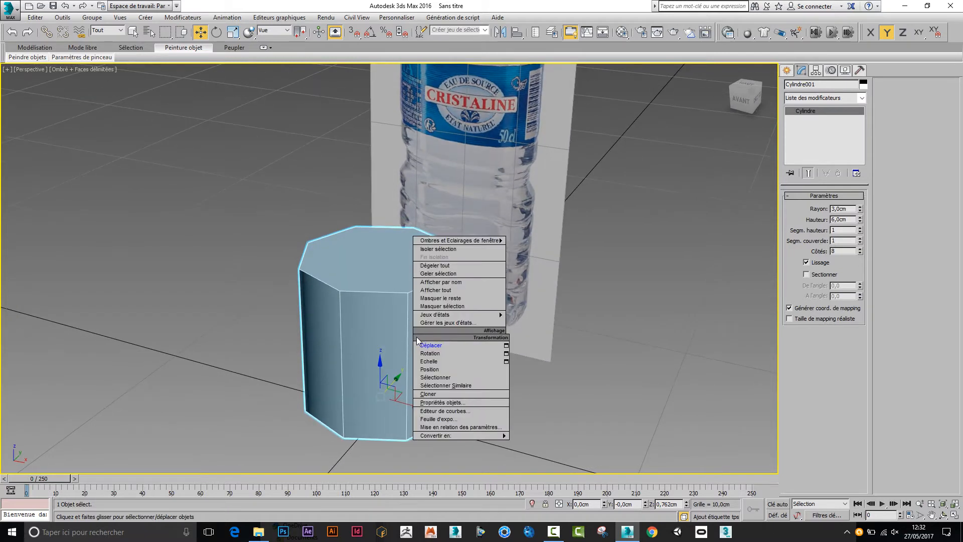
mouse_move(467, 436)
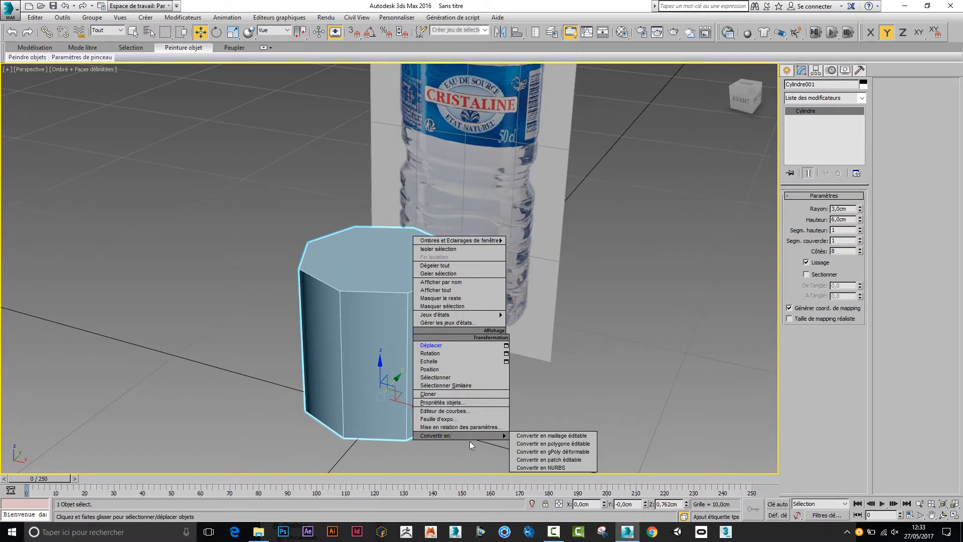
left_click(563, 444)
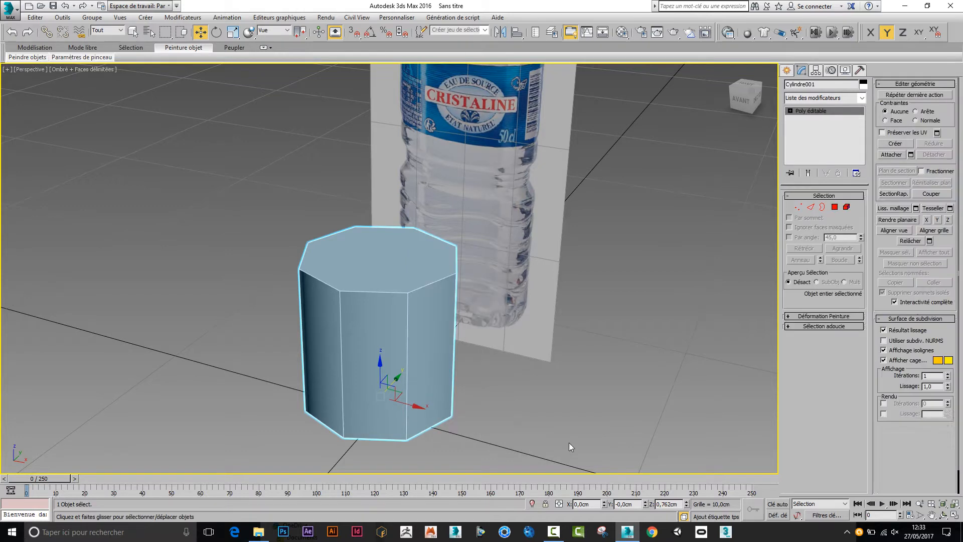
Start a Bevel with adjustable settings on the cylinder's top polygon, resetting its height and outline to 0 cm.
left_click(835, 208)
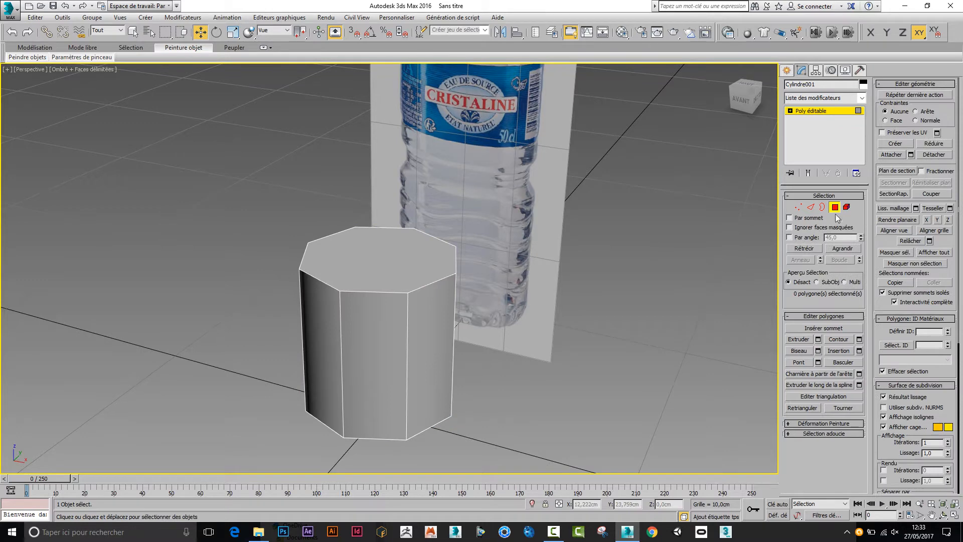
left_click(382, 256)
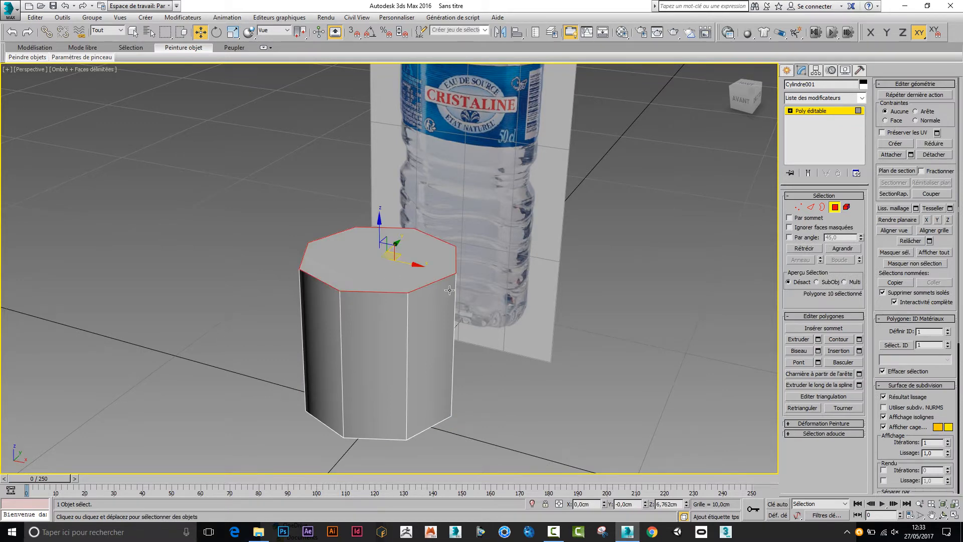
mouse_move(621, 314)
middle_mouse_down()
mouse_move(607, 344)
mouse_move(630, 325)
mouse_move(618, 331)
middle_mouse_up()
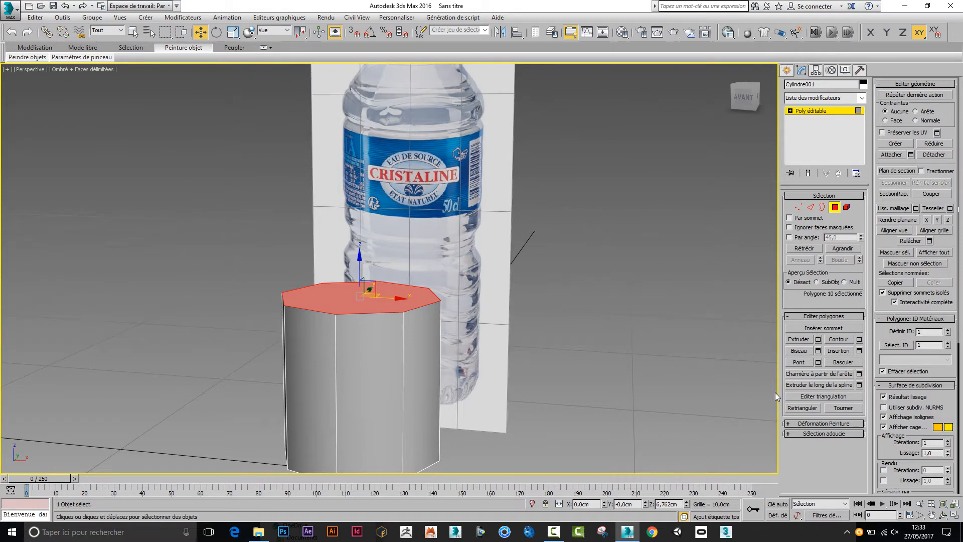
left_click(818, 351)
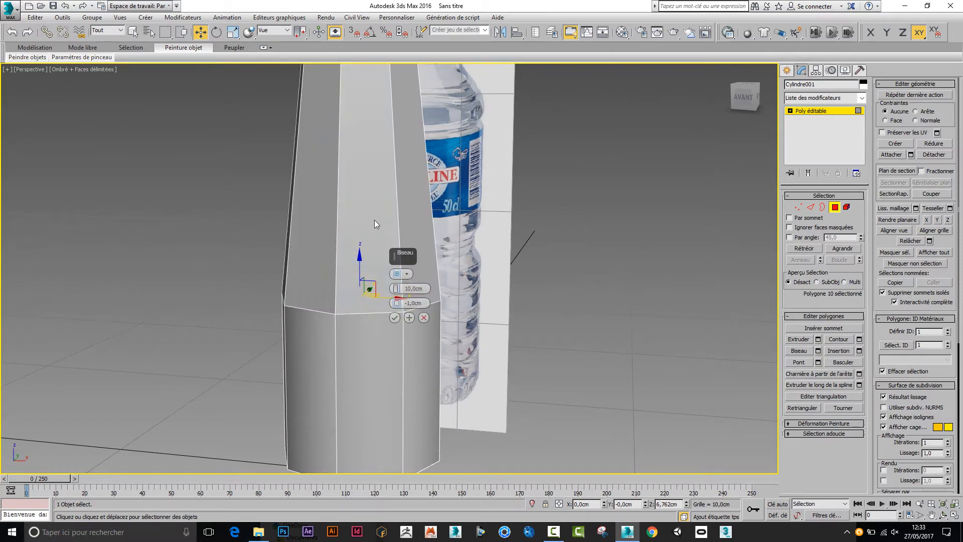
left_click_drag(393, 259, 679, 242)
right_click(679, 269)
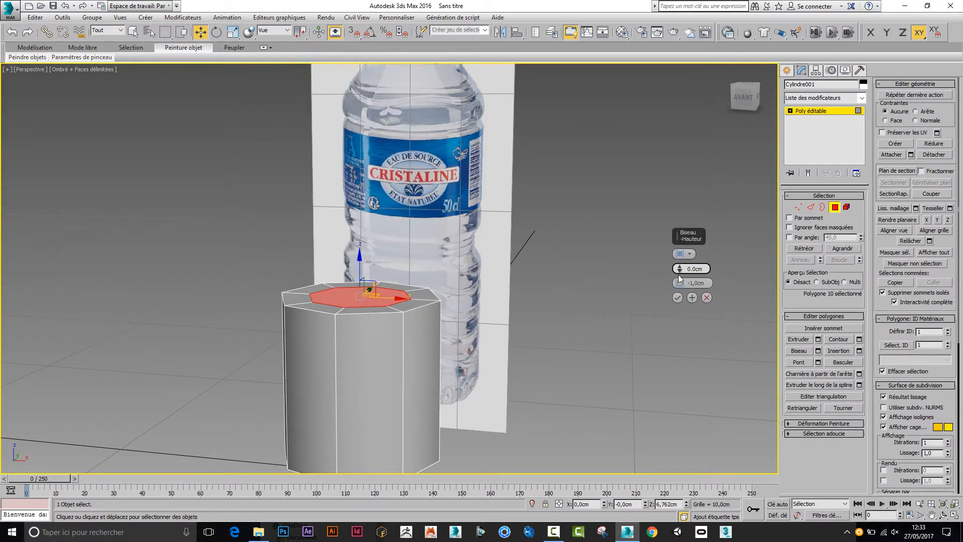
right_click(679, 283)
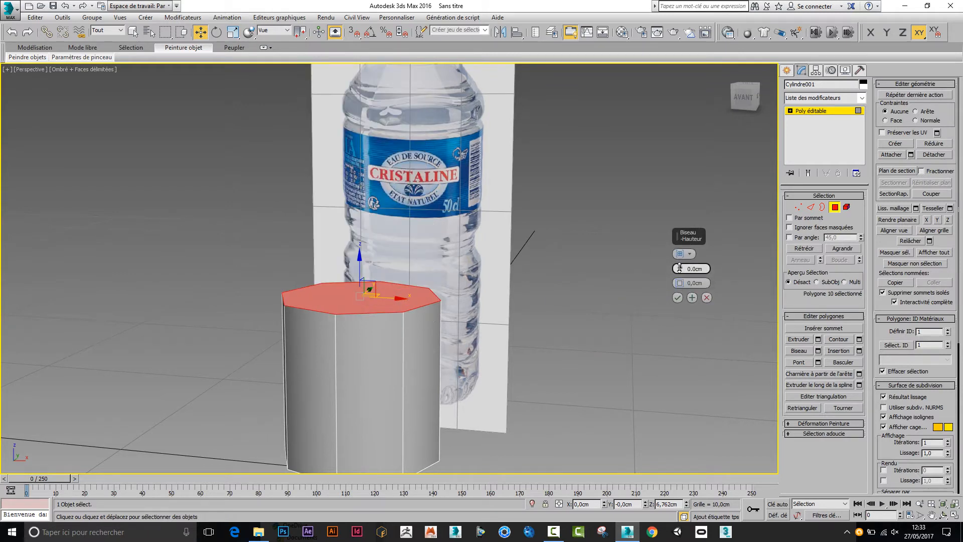
Bevel the top polygon with a height of 0.7 cm and an outline of -0.3 cm, and continue with another bevel.
left_click_drag(680, 268, 679, 241)
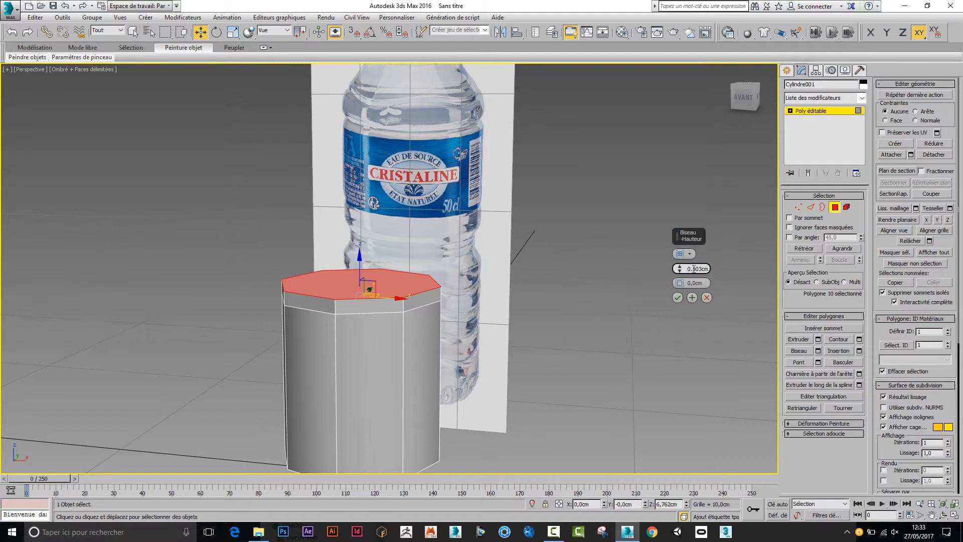
left_click_drag(694, 268, 709, 269)
left_click(683, 283)
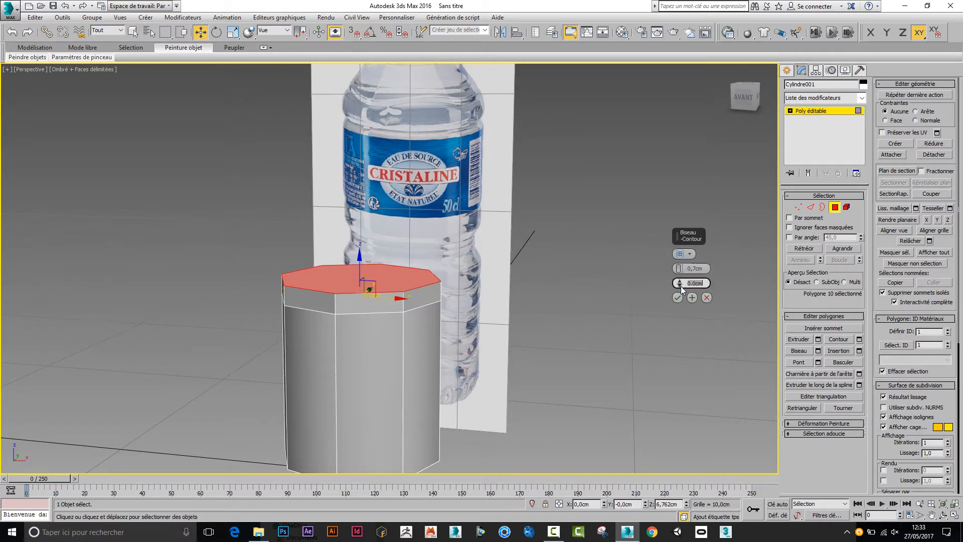
left_click_drag(681, 284, 676, 299)
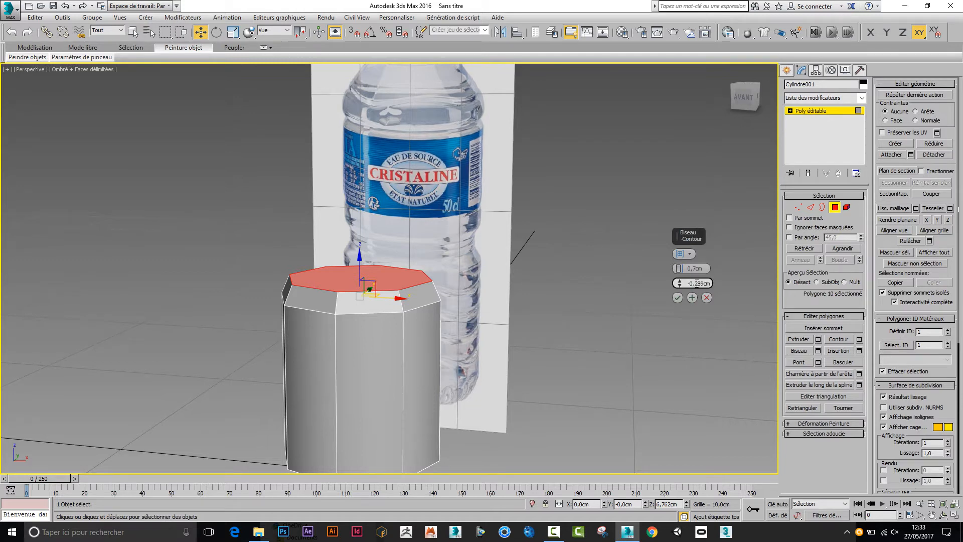
left_click_drag(697, 283, 708, 283)
type("3")
key("Return")
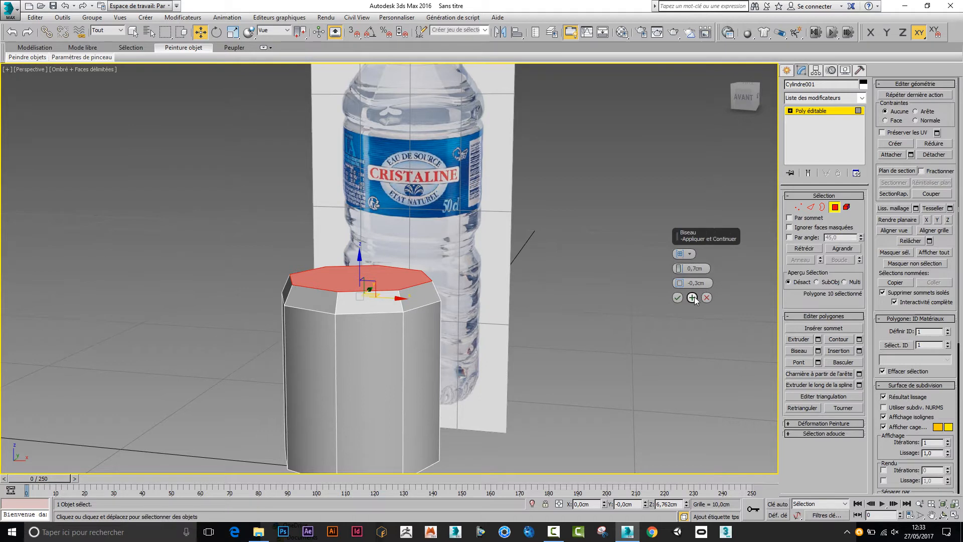
left_click(693, 298)
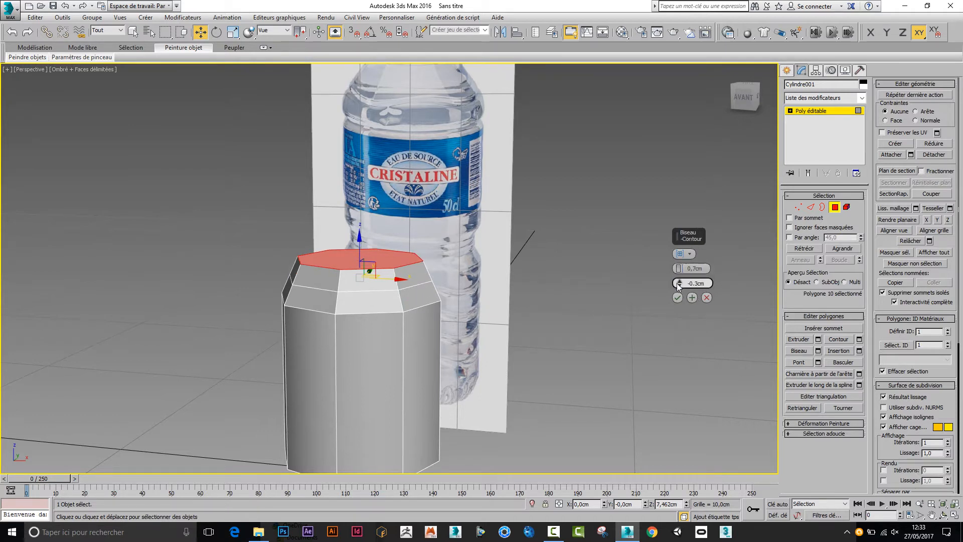
Bevel the top polygon 0.7 cm high with a 0 cm outline, and again 0.7 cm high with a 0.3 cm outline, continuing with another bevel.
right_click(679, 283)
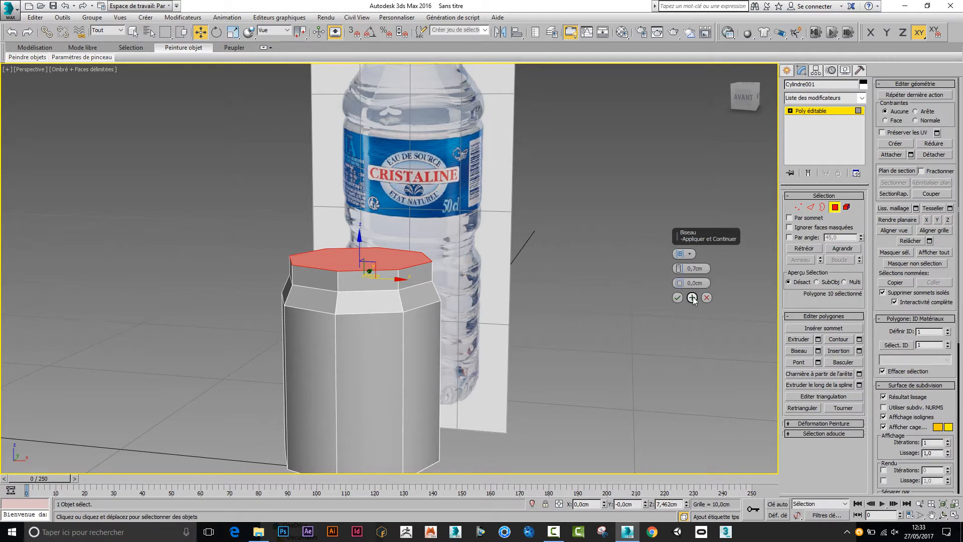
left_click(693, 297)
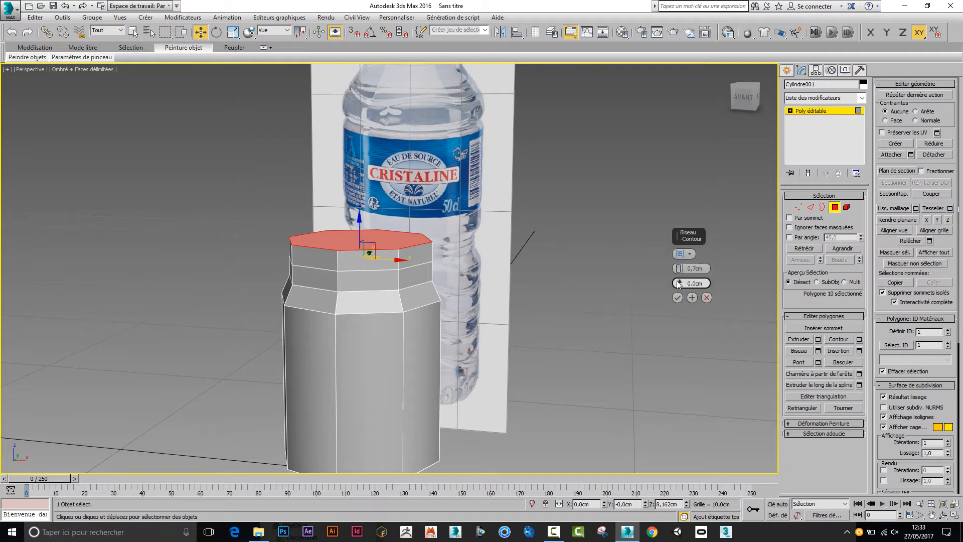
left_click_drag(680, 284, 681, 271)
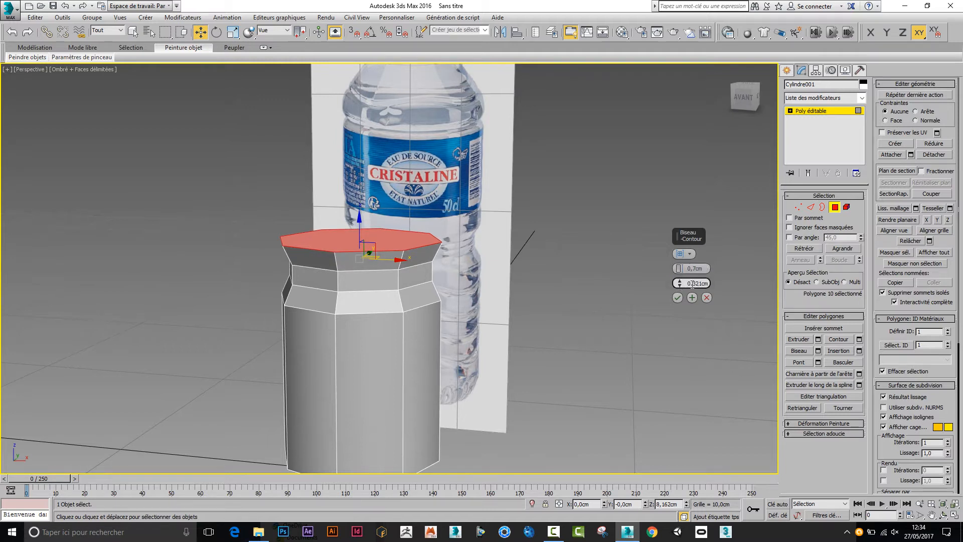
left_click_drag(696, 283, 705, 283)
type("3")
key("Return")
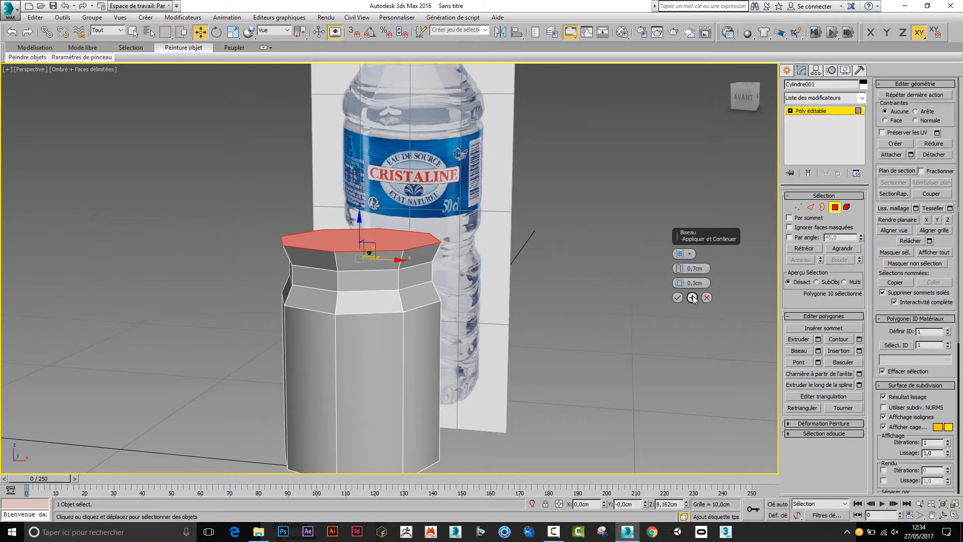
left_click(693, 298)
Bevel the top polygon with a height of 4 cm and an outline of 0 cm for the label section, and continue with another bevel.
right_click(682, 284)
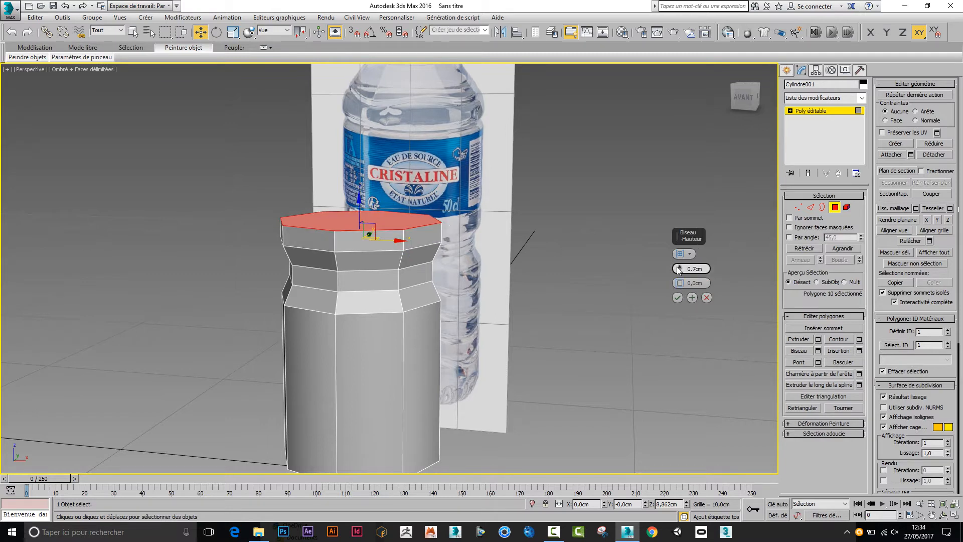
left_click_drag(679, 270, 686, 249)
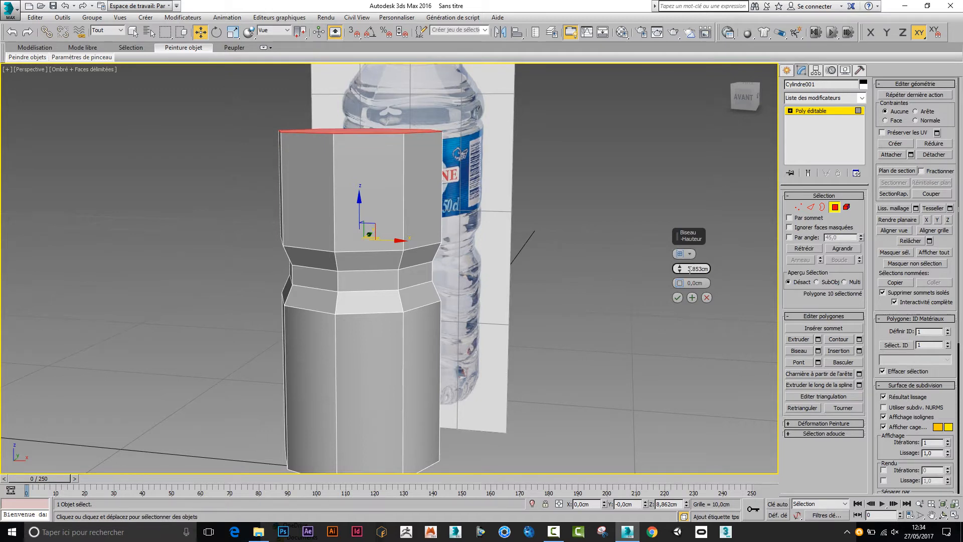
left_click_drag(691, 269, 693, 267)
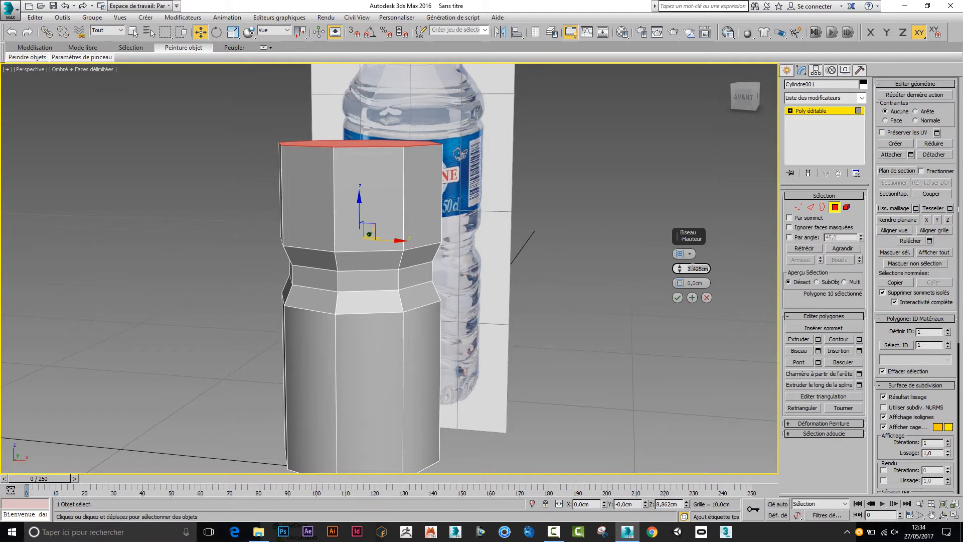
type("4")
left_click(696, 284)
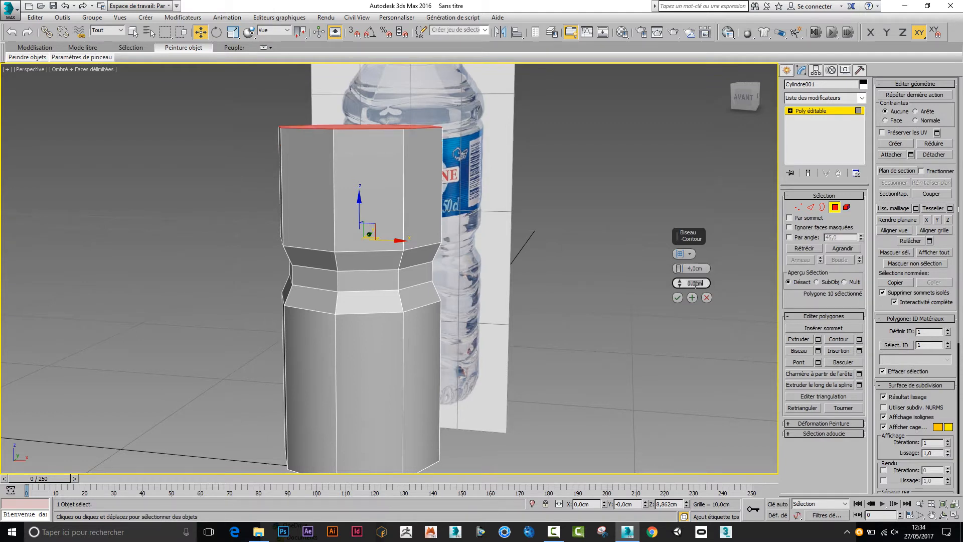
scroll(477, 286, "down", 4)
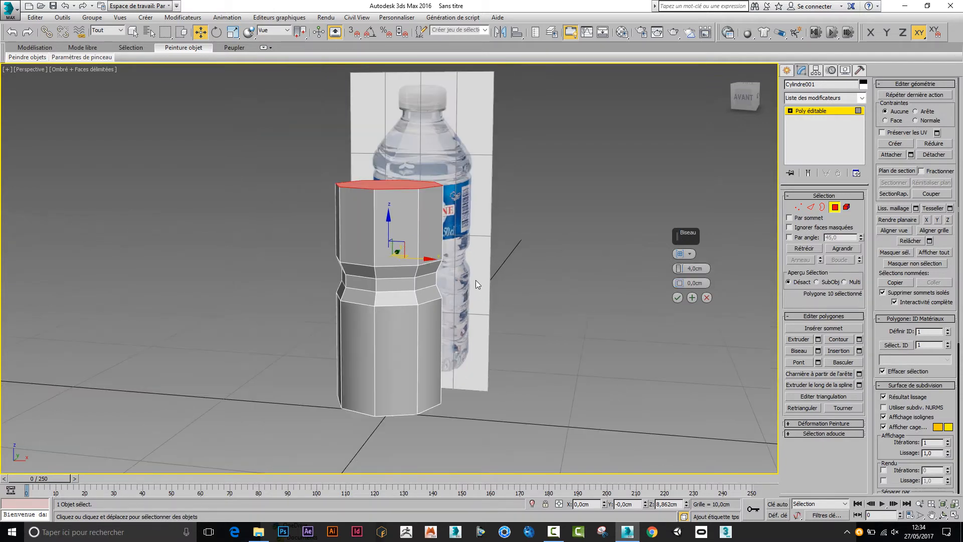
middle_click_drag(476, 280, 421, 261, "alt")
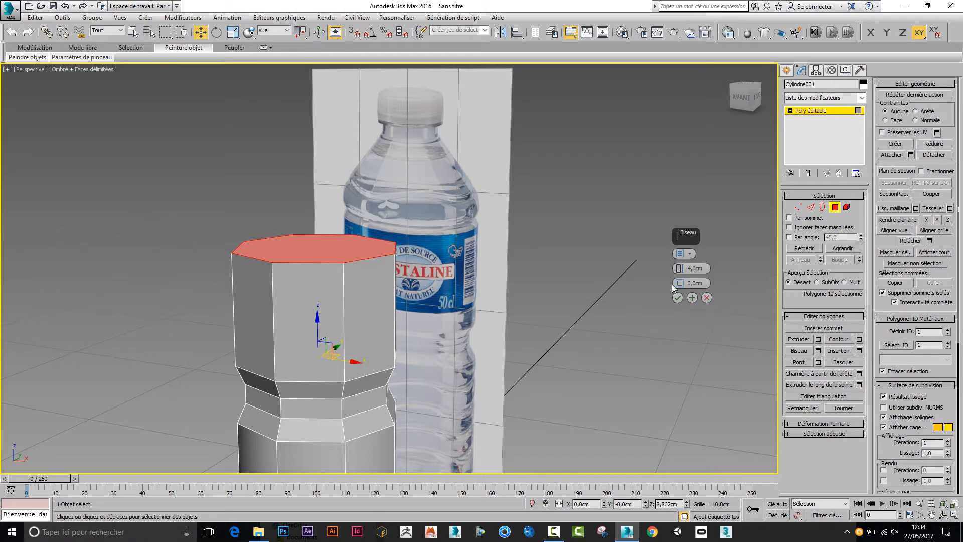
left_click(692, 298)
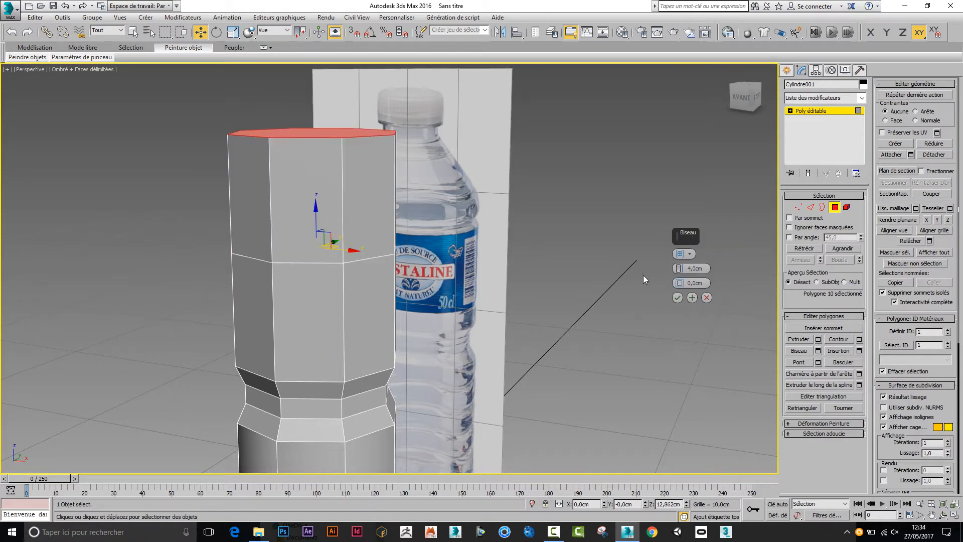
Shape the bottle's shoulder against the front view image by setting the bevel's outline to -1.7 cm and its height to 3 cm.
left_click_drag(682, 284, 680, 289)
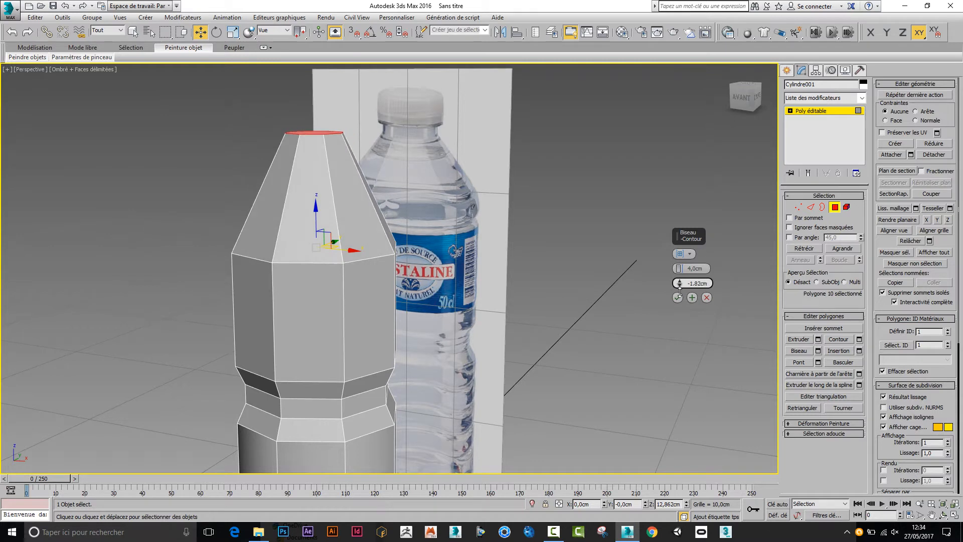
key("f")
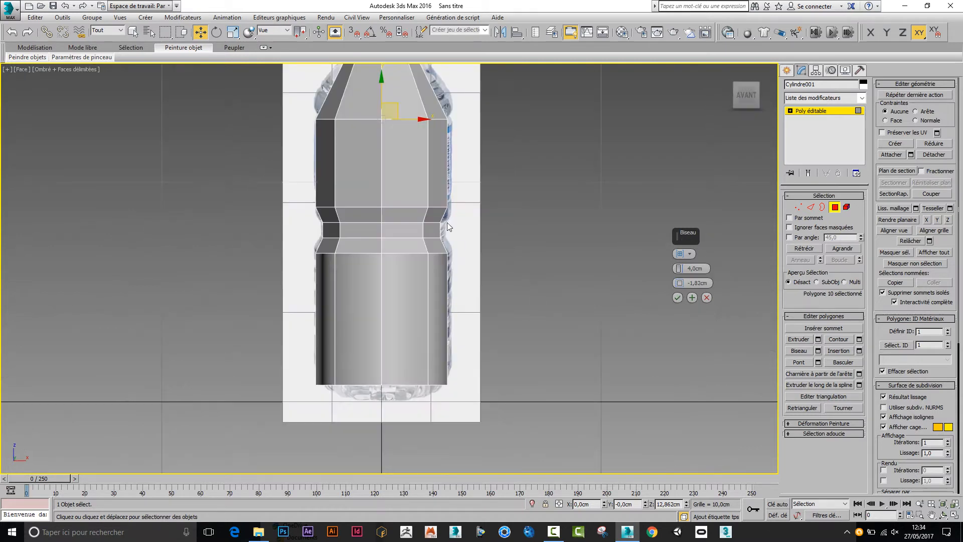
middle_click_drag(432, 171, 412, 350)
scroll(385, 229, "up", 2)
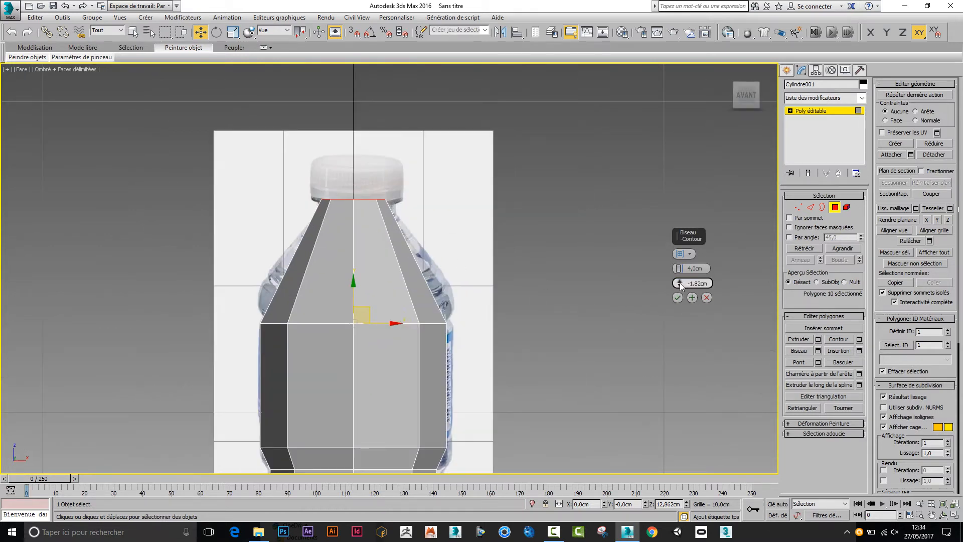
left_click_drag(680, 285, 675, 528)
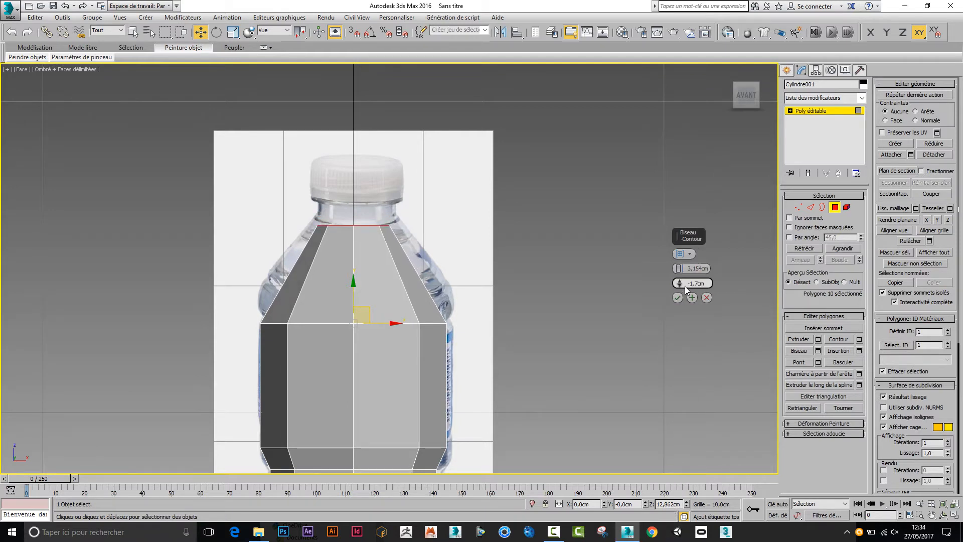
left_click_drag(693, 269, 709, 270)
type("3")
key("Return")
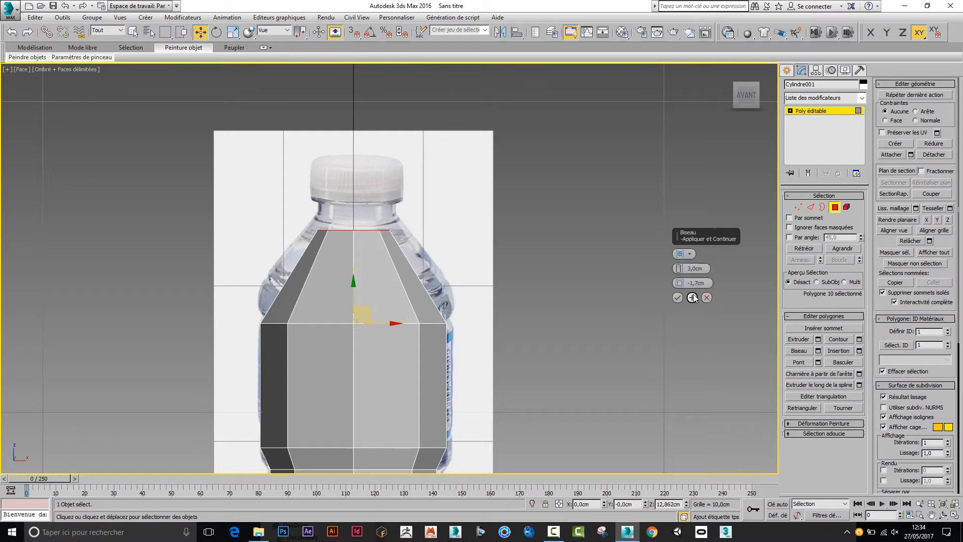
left_click(709, 283)
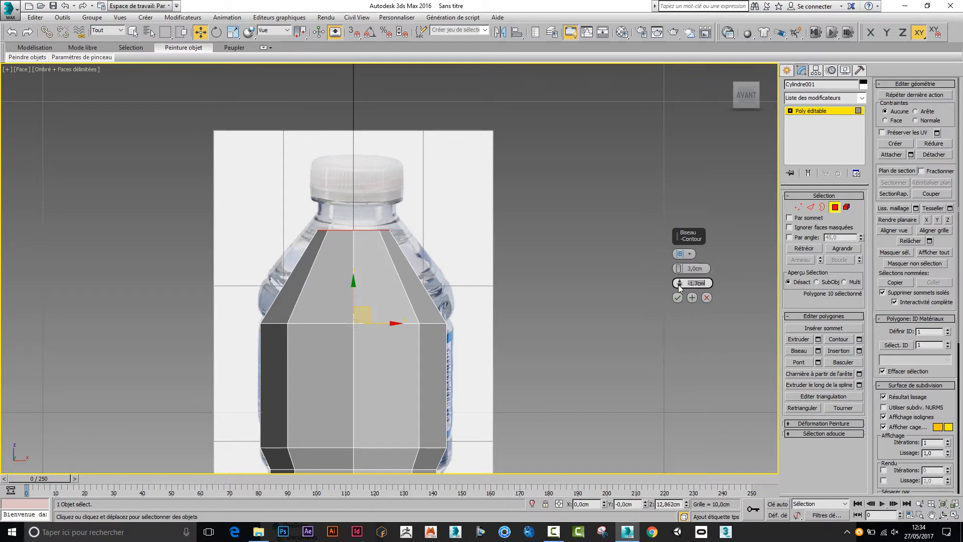
key("Delete")
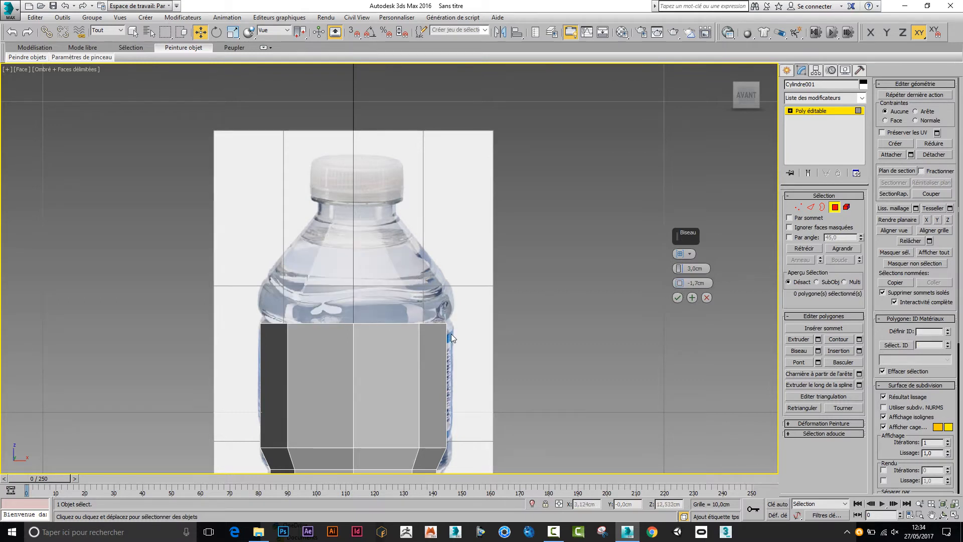
key("p")
left_click(362, 332)
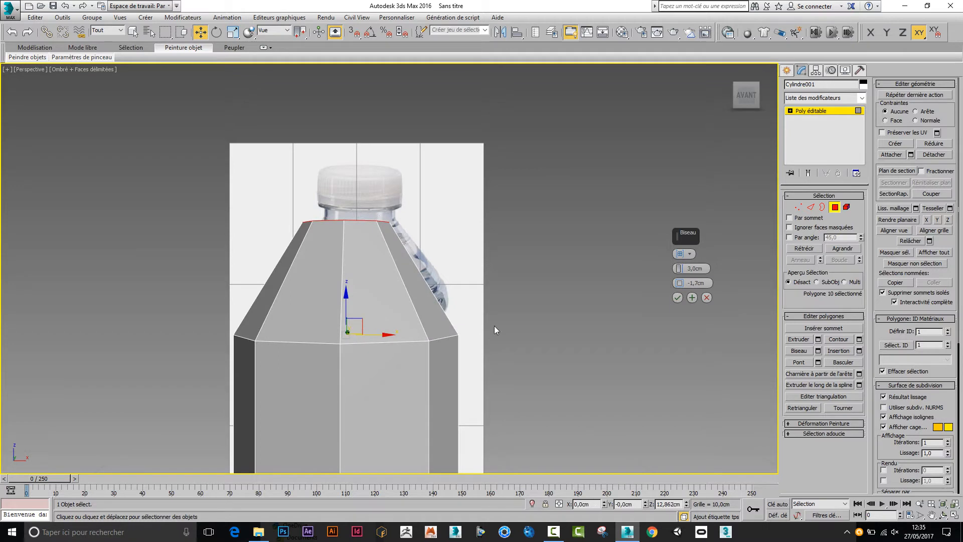
Check the shoulder bevel in the front view, set its outline to -1.7 cm, and apply it while continuing with another bevel.
key("f")
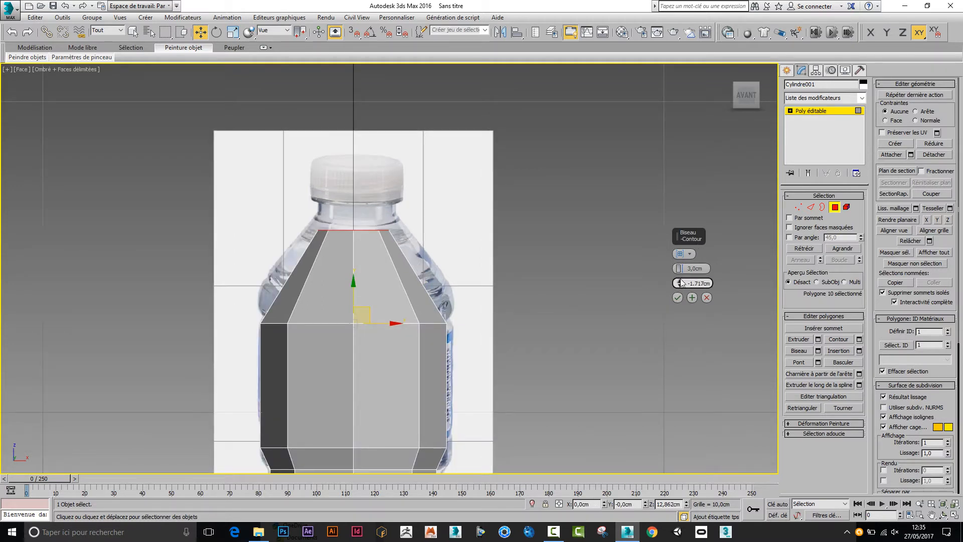
left_click_drag(681, 283, 712, 284)
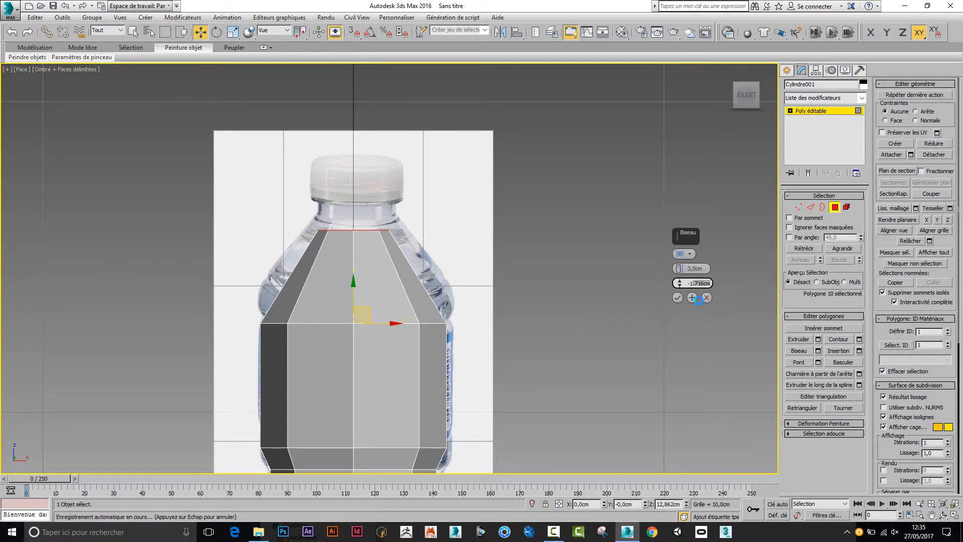
type("17")
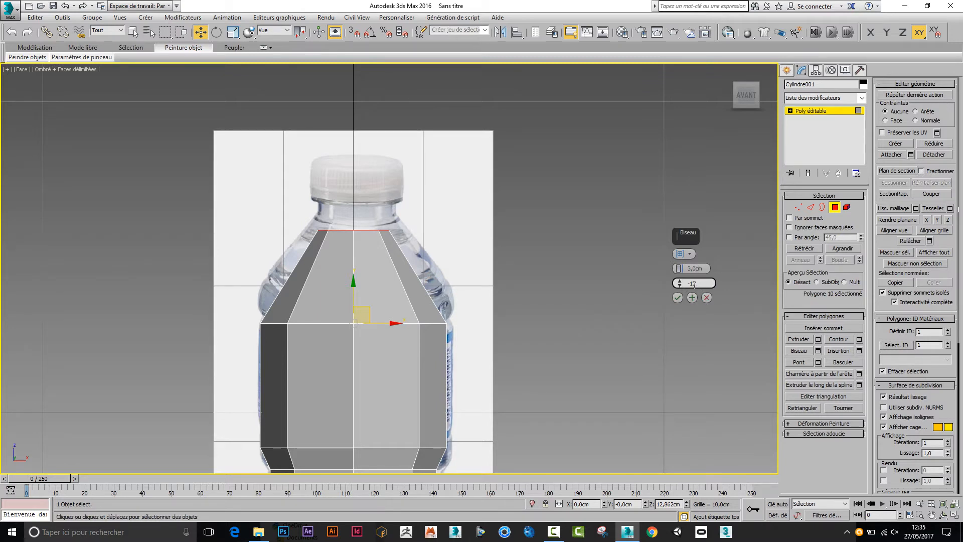
left_click(692, 283)
type(".7")
key("Return")
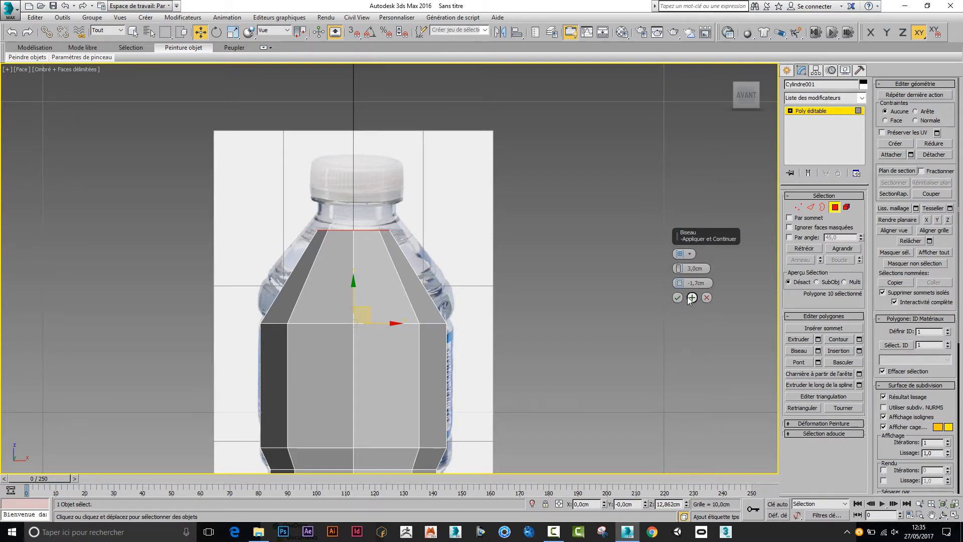
left_click(692, 298)
Bevel the neck straight up to the cap's lower edge with a 0 cm outline and a height of about 1.06 cm, and finish beveling.
right_click(680, 283)
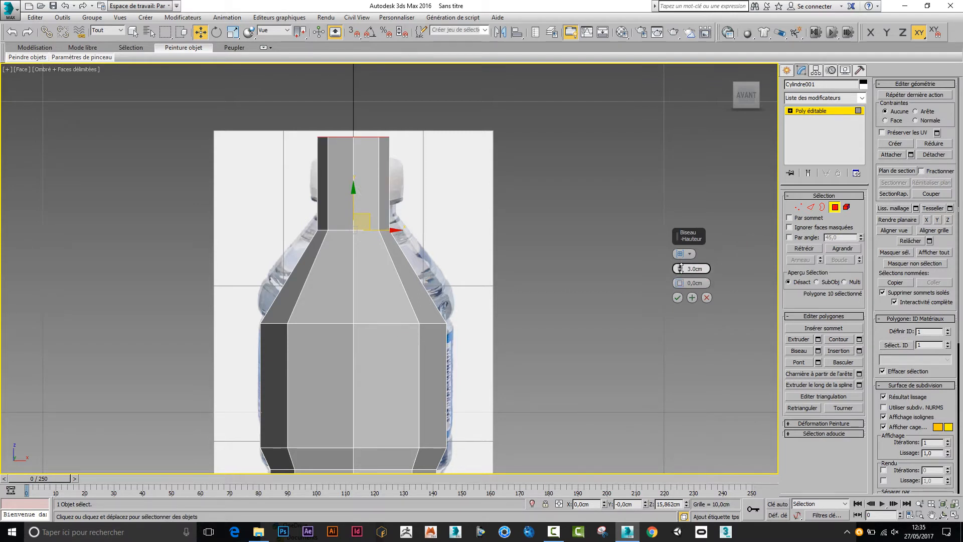
left_click_drag(681, 268, 595, 329)
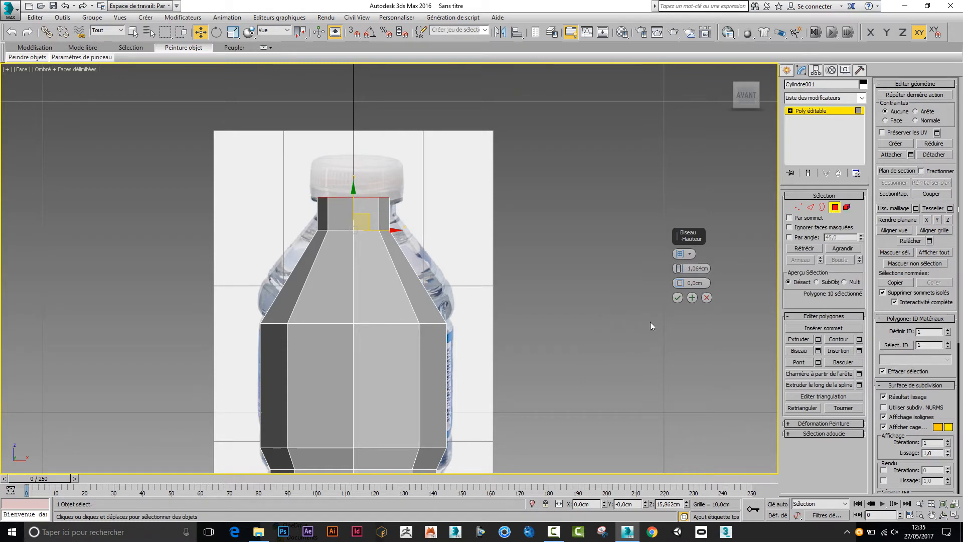
left_click(677, 297)
Bevel the bottle's bottom polygon in the perspective view with a height of about 0.74 cm and an outline of about -0.47 cm.
scroll(577, 299, "down", 4)
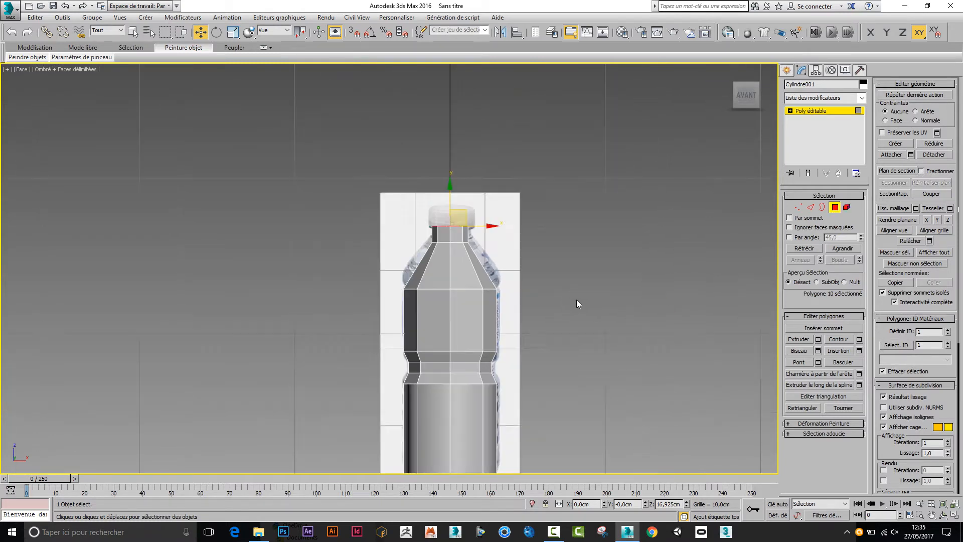
key("p")
middle_click_drag(557, 342, 497, 348, "alt")
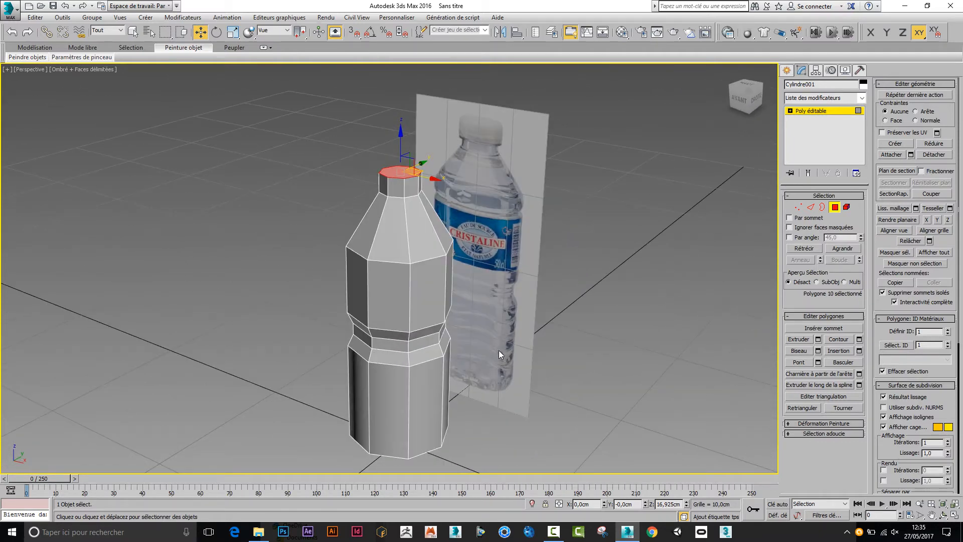
mouse_move(460, 320)
middle_mouse_down("alt")
mouse_move(464, 300)
mouse_move(475, 315)
middle_mouse_up("alt")
scroll(475, 314, "up", 3)
scroll(478, 370, "up", 2)
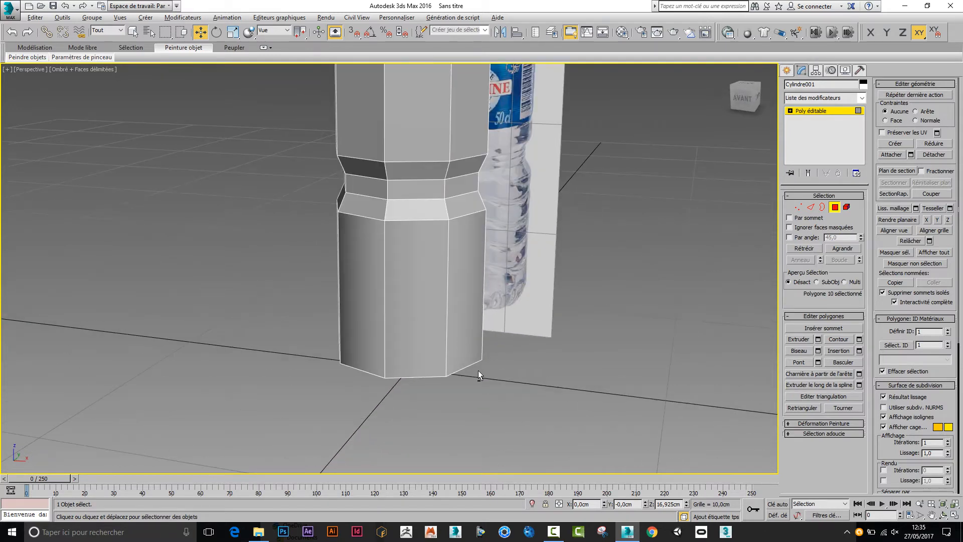
middle_click_drag(478, 371, 460, 360, "alt")
left_click(441, 377)
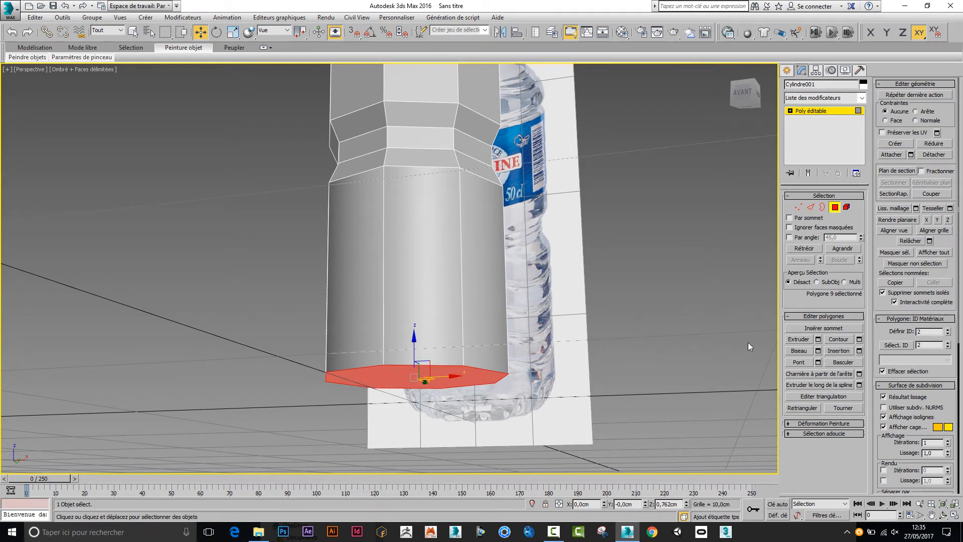
left_click(819, 351)
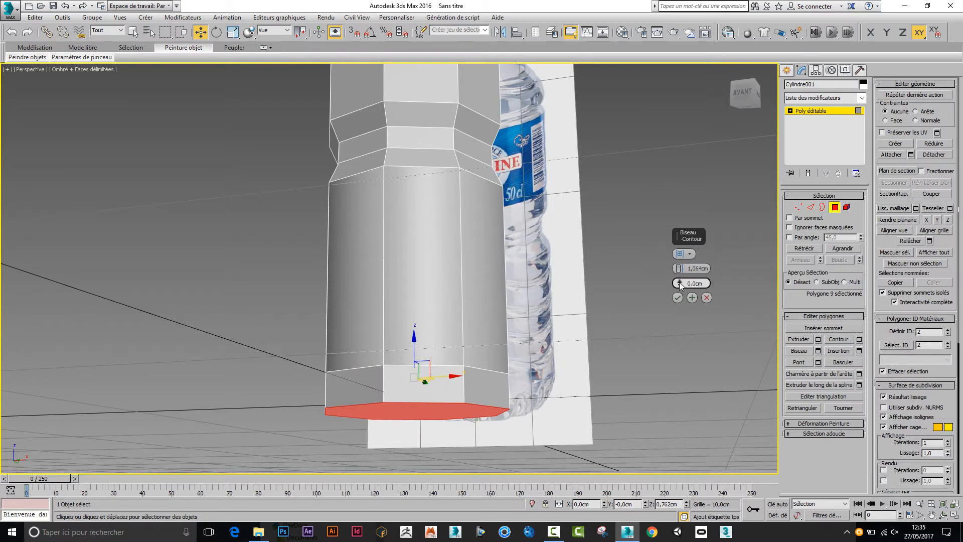
left_click_drag(682, 269, 679, 269)
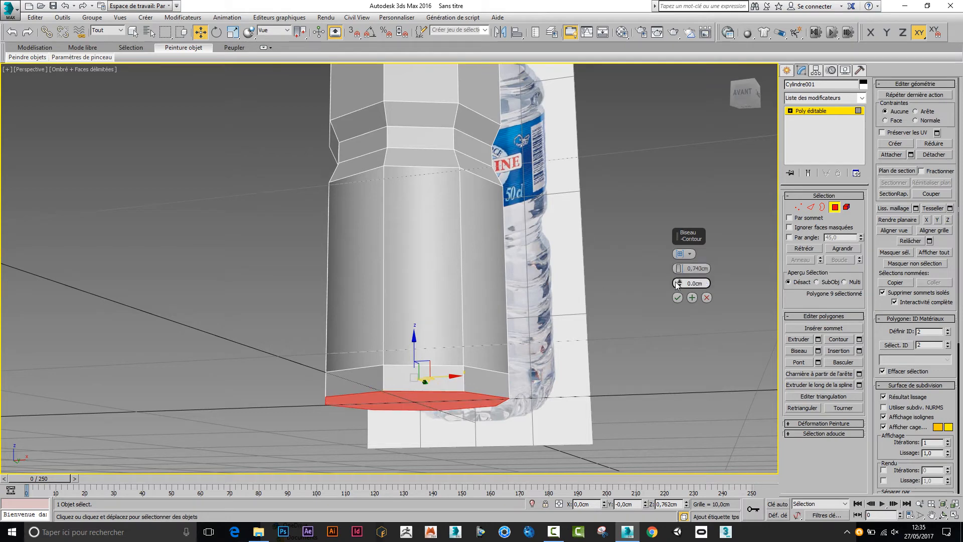
left_click_drag(678, 285, 676, 307)
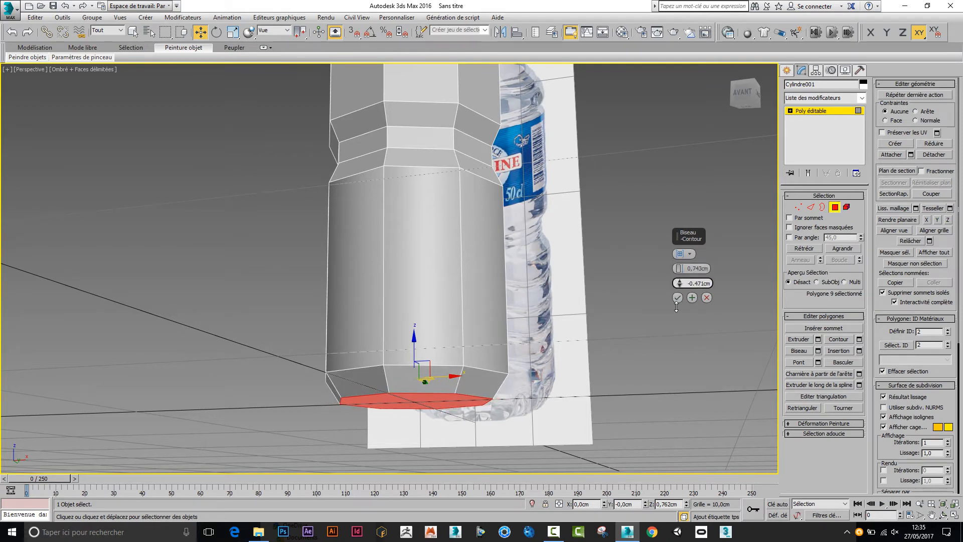
left_click(677, 297)
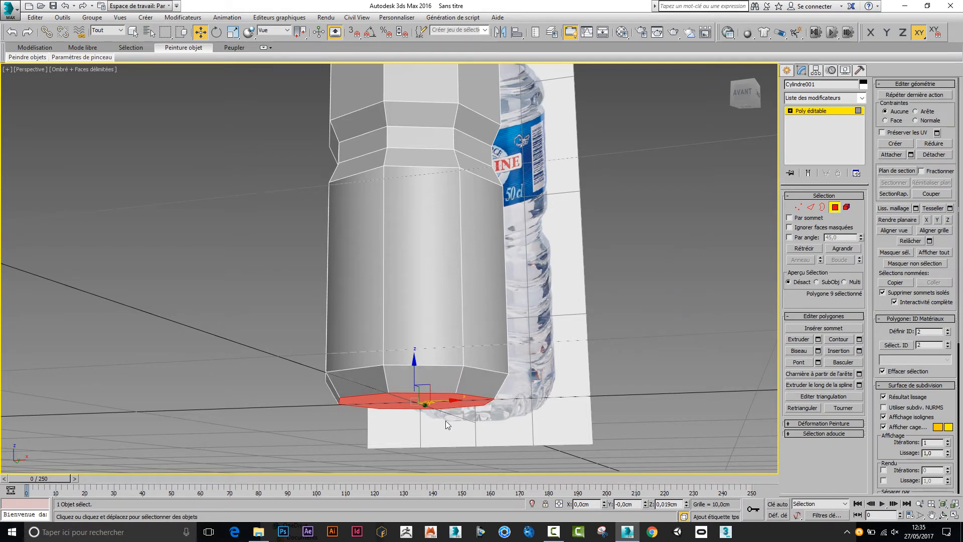
Set the bottom polygon's Z position to 0 cm so that the base rests on the grid.
middle_click_drag(445, 421, 420, 441, "alt")
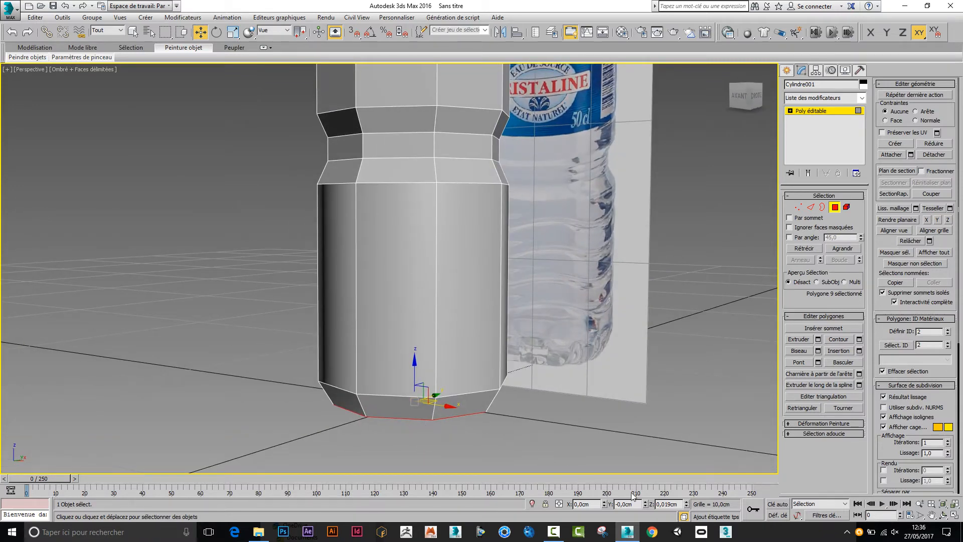
right_click(687, 506)
scroll(613, 421, "down", 4)
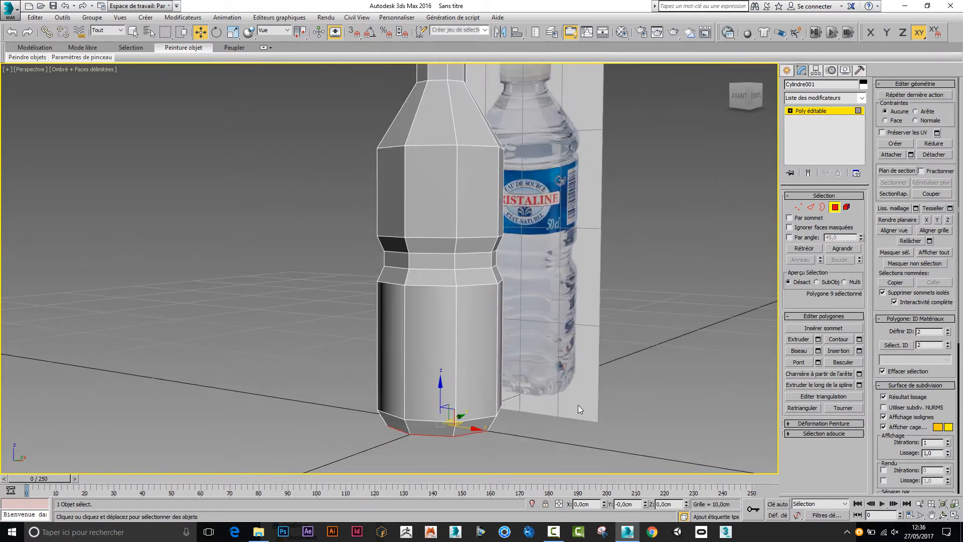
Delete the polygon closing the top of the neck so that the bottle is open, and leave polygon editing.
middle_click_drag(561, 329, 504, 263, "alt")
left_click(439, 241)
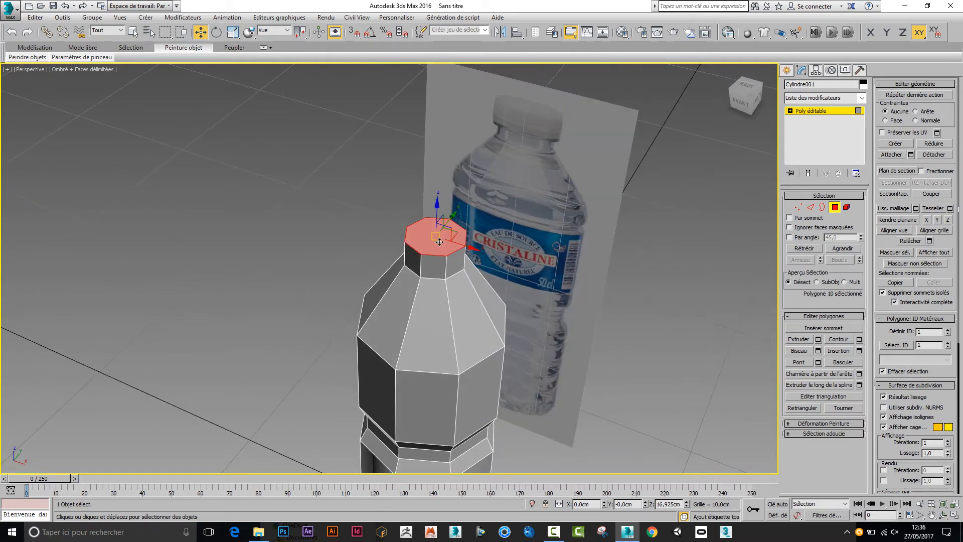
key("Delete")
middle_click_drag(588, 348, 540, 290, "alt")
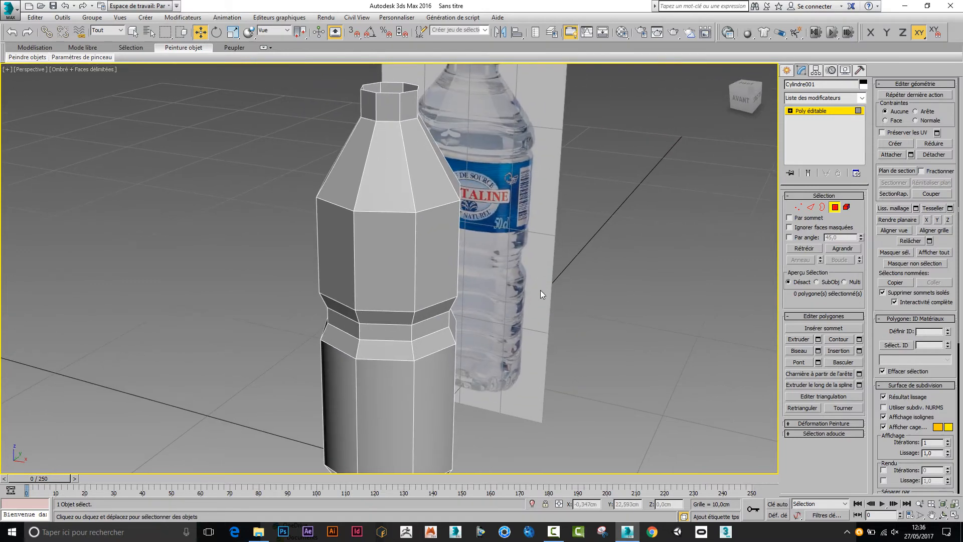
left_click(835, 207)
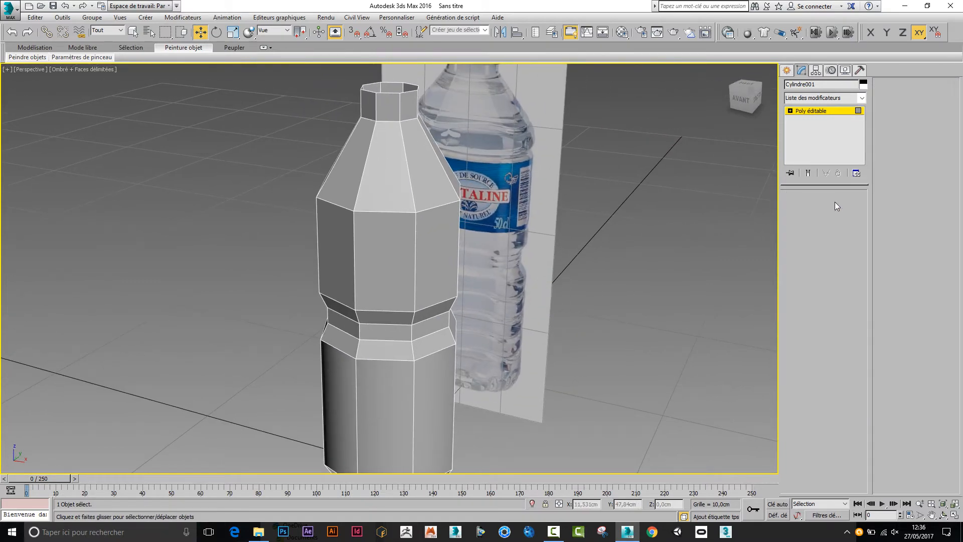
Add a Lissage rapide modifier to the bottle and set its iterations to 3.
left_click(863, 98)
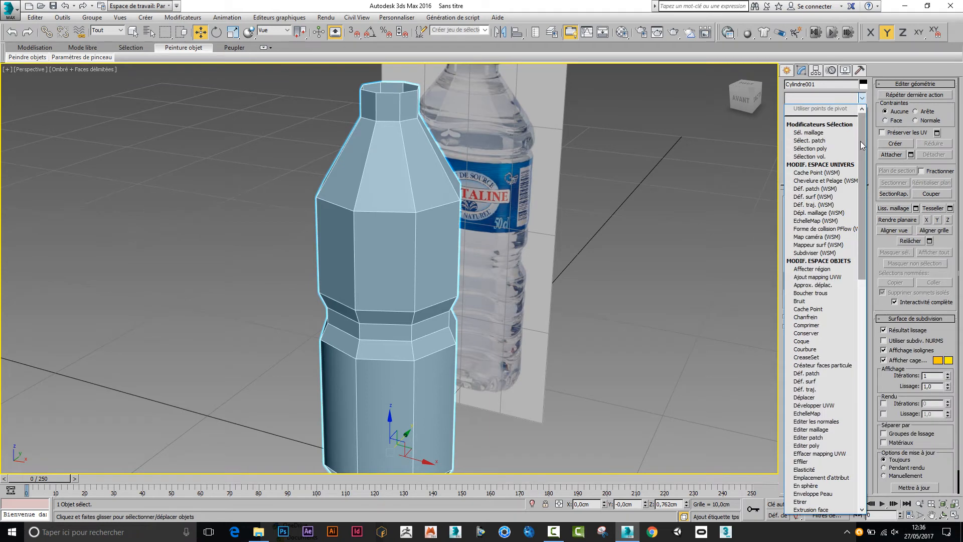
scroll(843, 263, "down", 10)
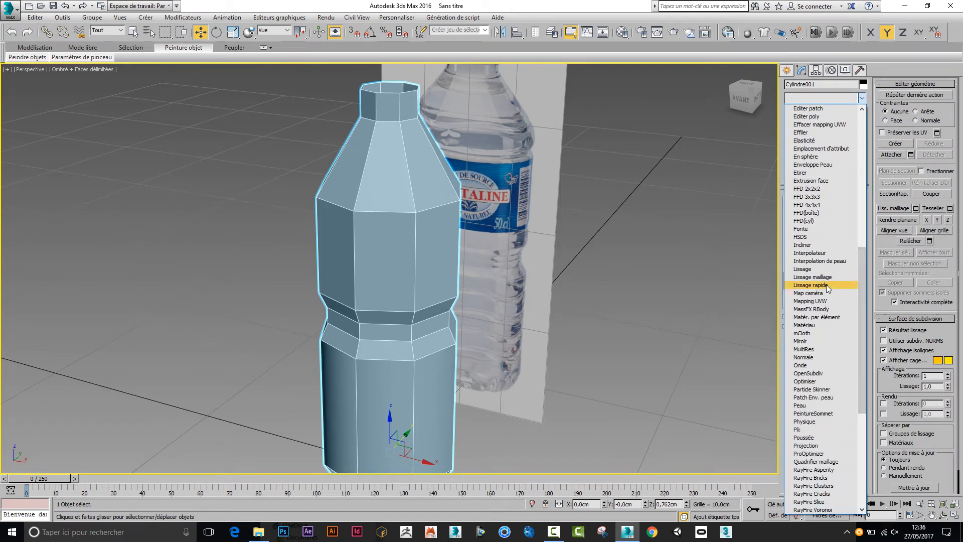
left_click(838, 285)
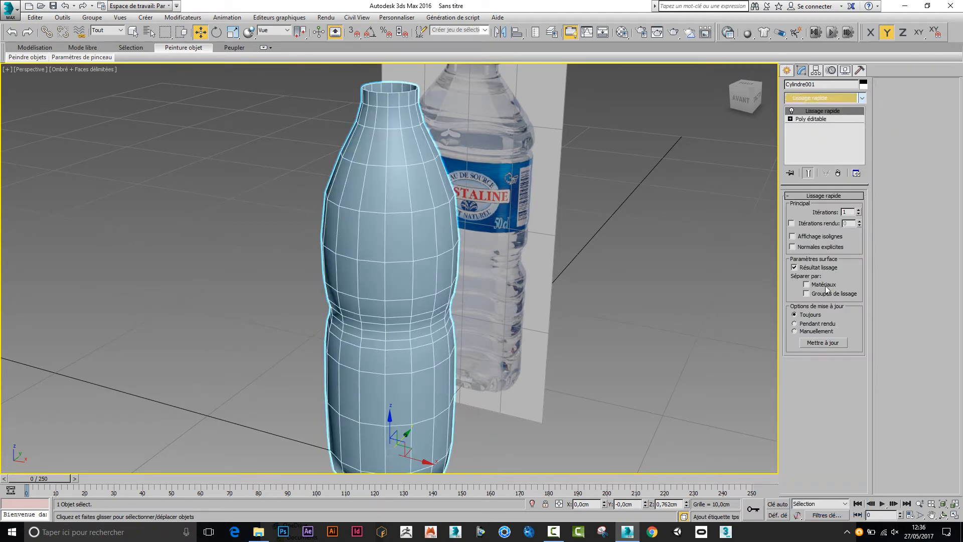
left_click(859, 209)
left_click(859, 210)
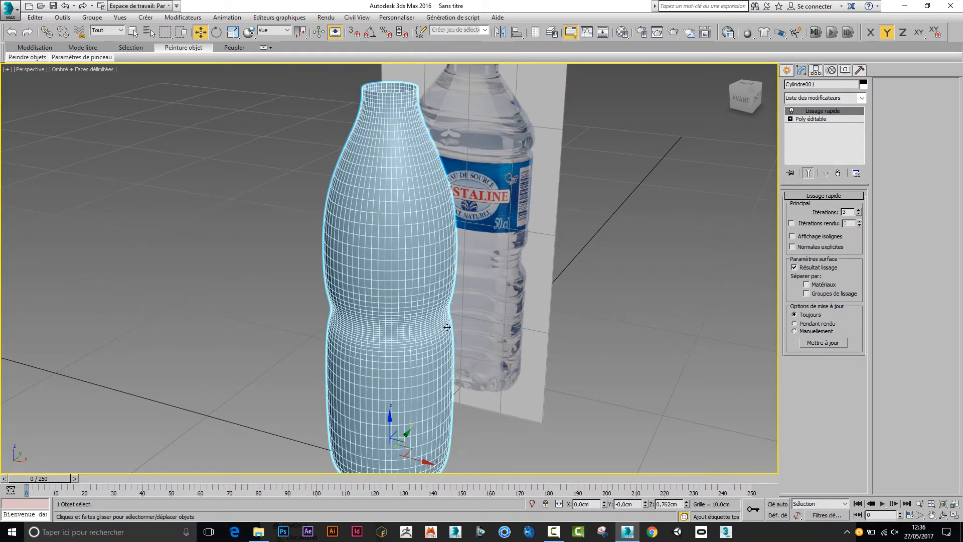
In the Poly éditable level, select one edge at the shoulder's lower ring and one on each outer rim of the waist.
left_click(807, 120)
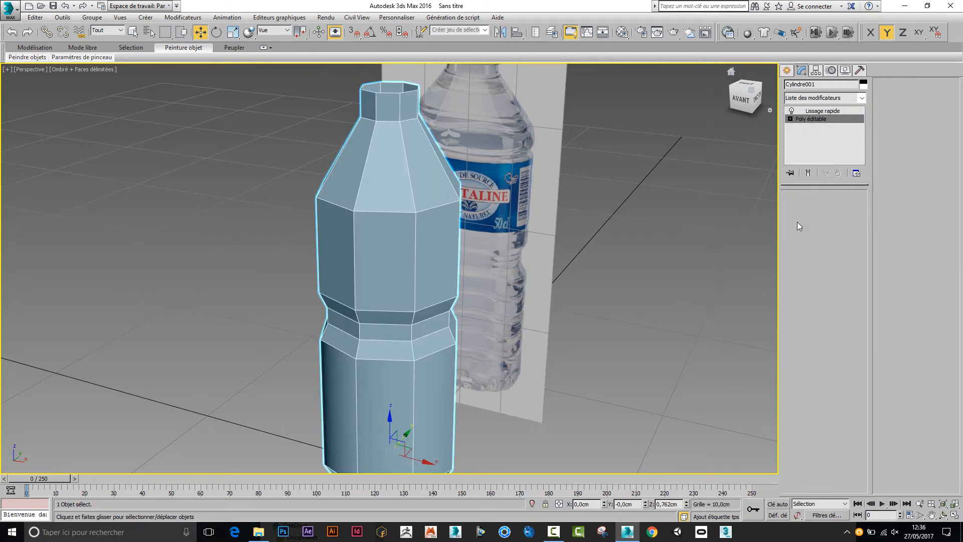
key("2")
left_click(431, 209)
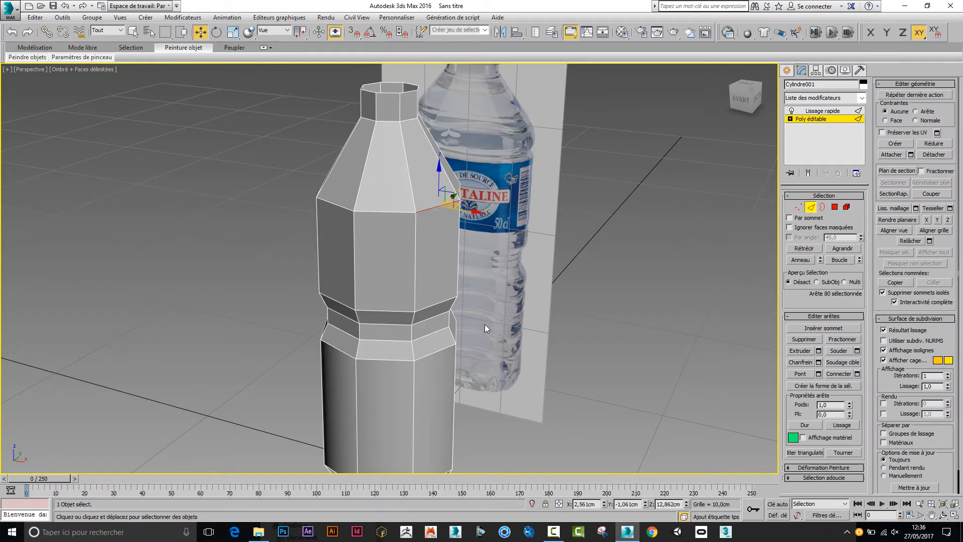
middle_click_drag(492, 339, 471, 239, "alt")
scroll(436, 237, "up", 4)
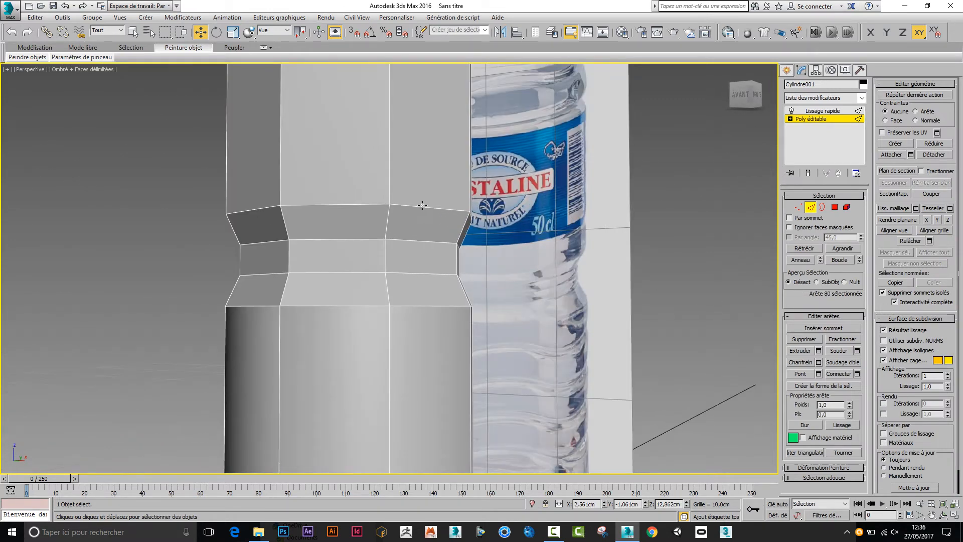
left_click(422, 206, "ctrl")
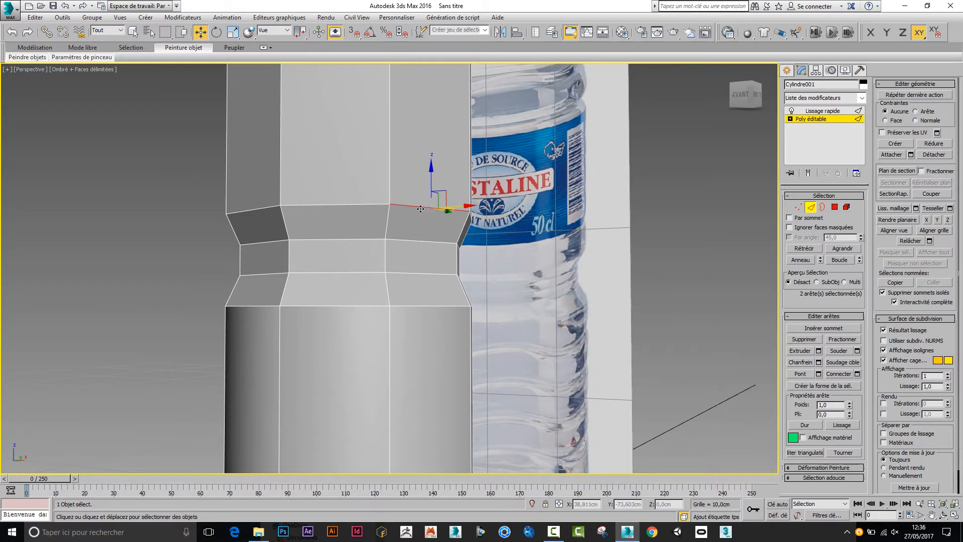
left_click(427, 306, "ctrl")
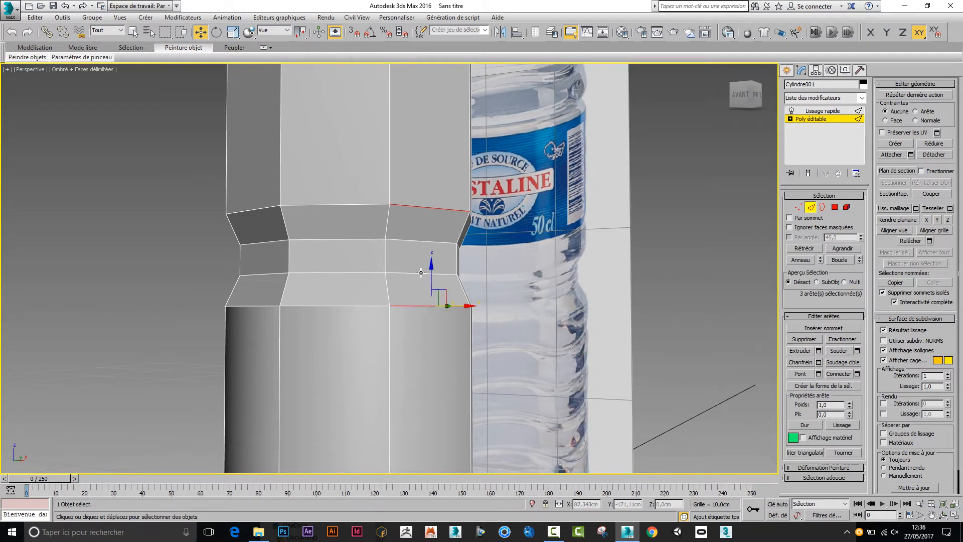
Add an edge at the base of the neck to the selection and extend all selected edges to full loops.
middle_click_drag(424, 290, 406, 244)
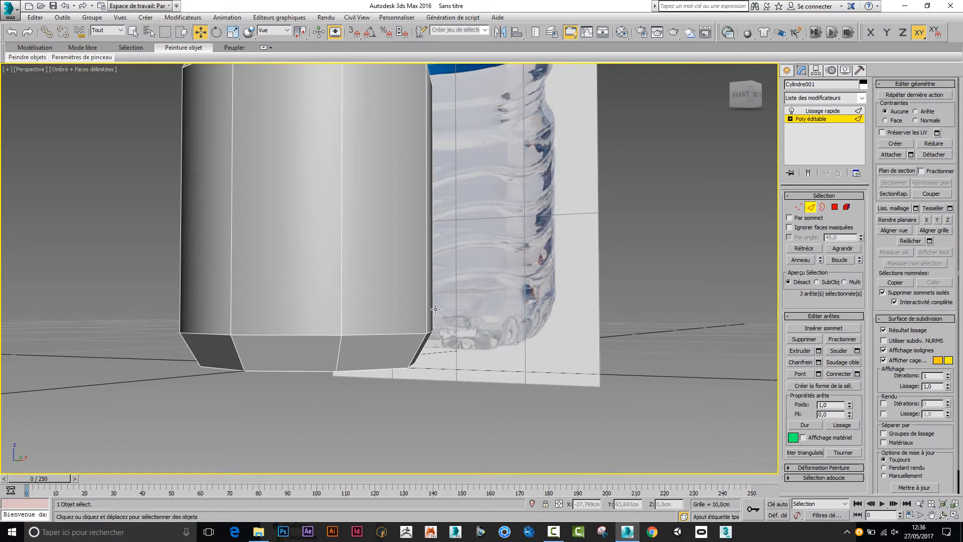
middle_click_drag(436, 309, 409, 315)
scroll(410, 315, "up", 5)
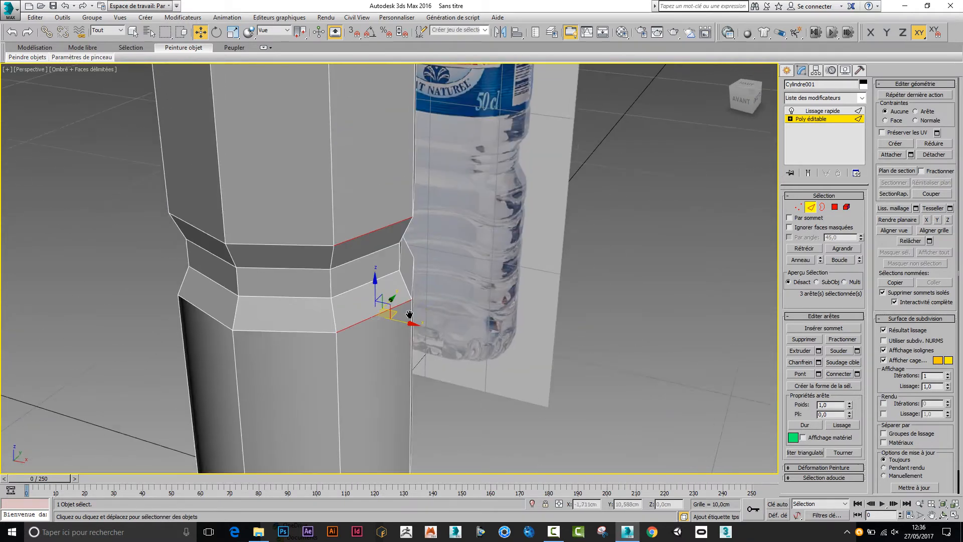
scroll(409, 314, "down", 5)
scroll(390, 245, "up", 4)
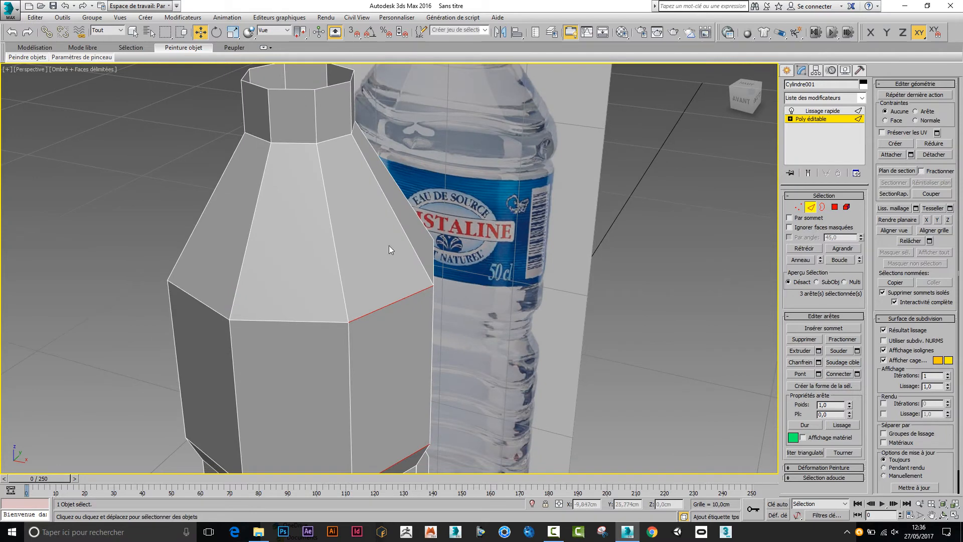
left_click(340, 137, "ctrl")
left_click(852, 260)
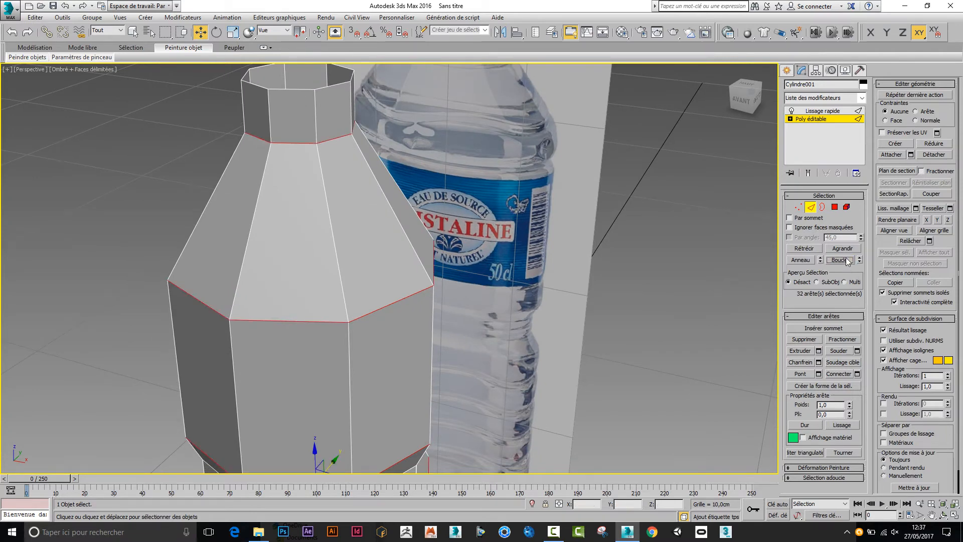
Chamfer the selected edge loops by 0.01 cm and display the smoothed end result to check the body and base.
left_click(818, 362)
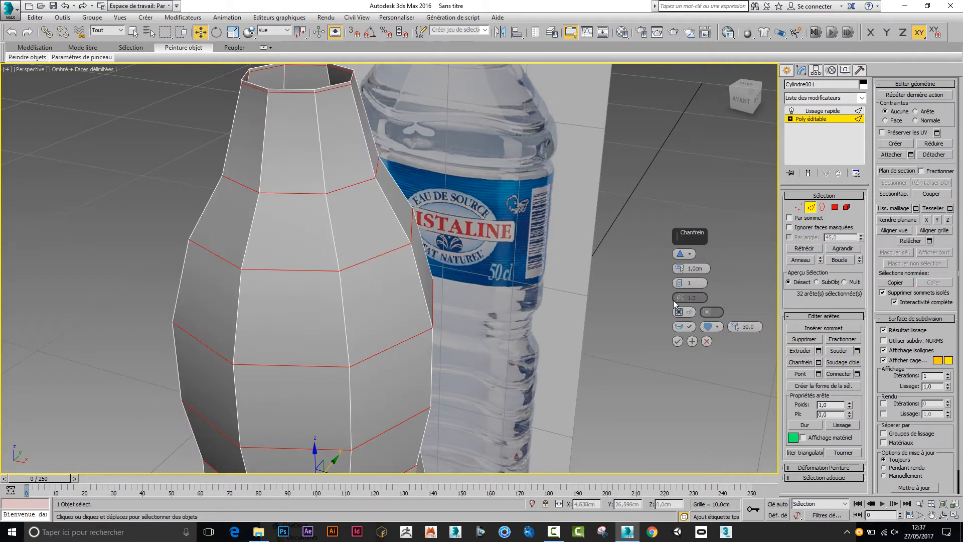
right_click(680, 270)
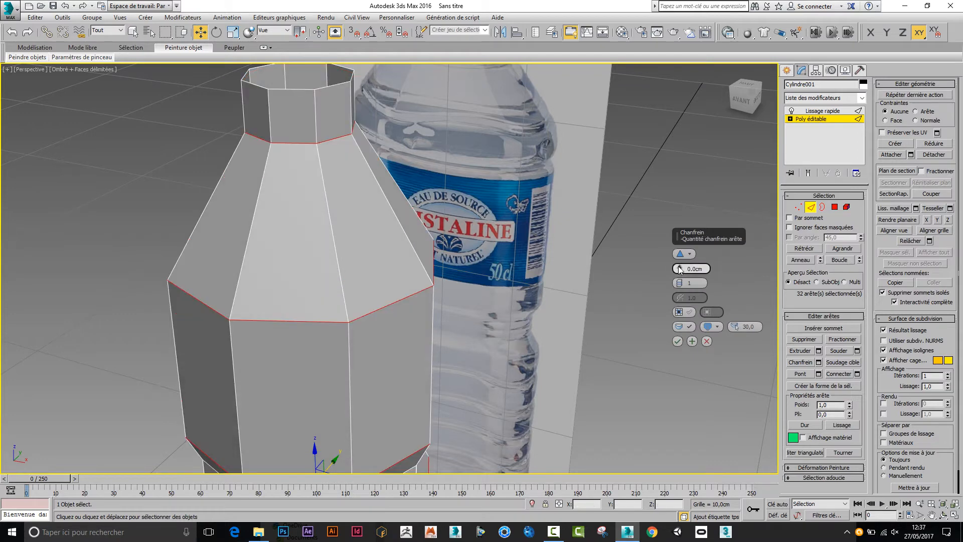
left_click(680, 268)
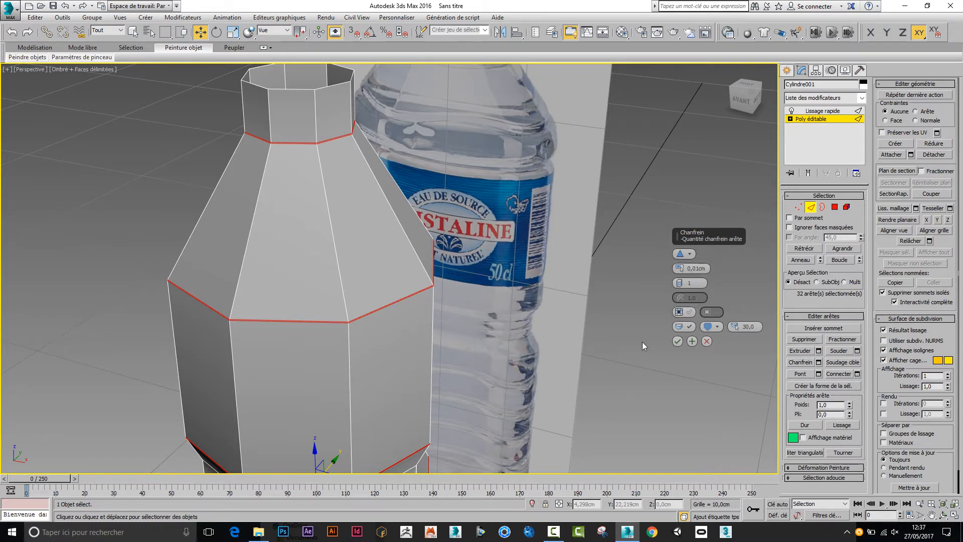
left_click(678, 341)
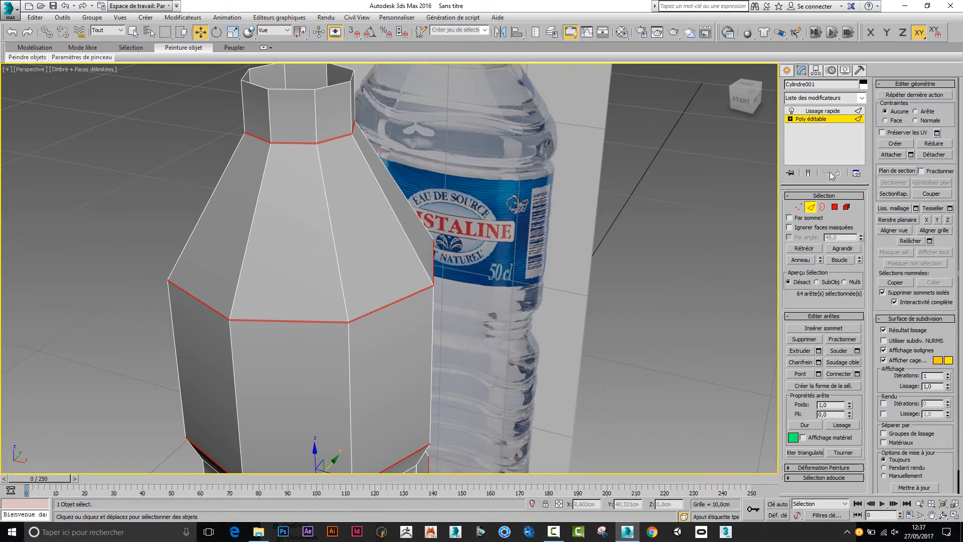
left_click(809, 172)
scroll(522, 314, "down", 6)
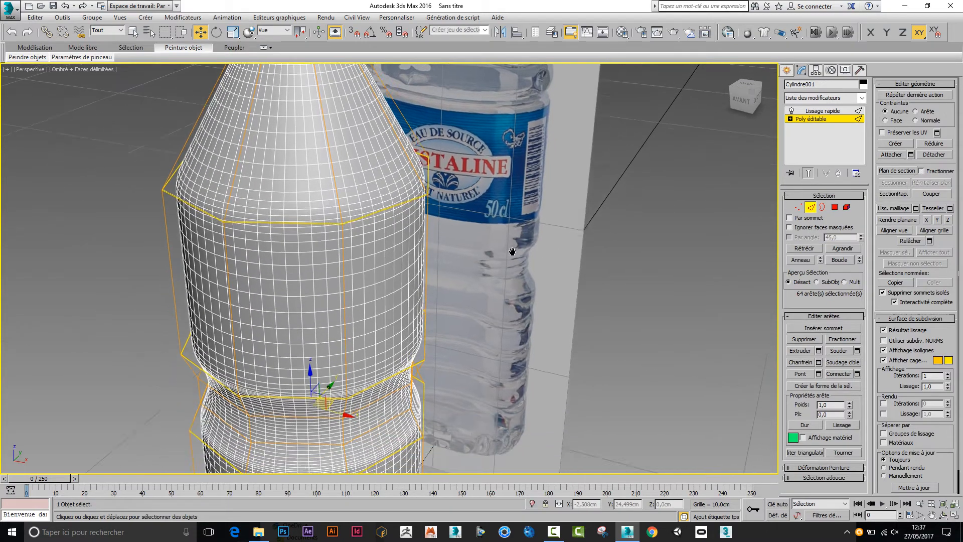
scroll(486, 311, "up", 6)
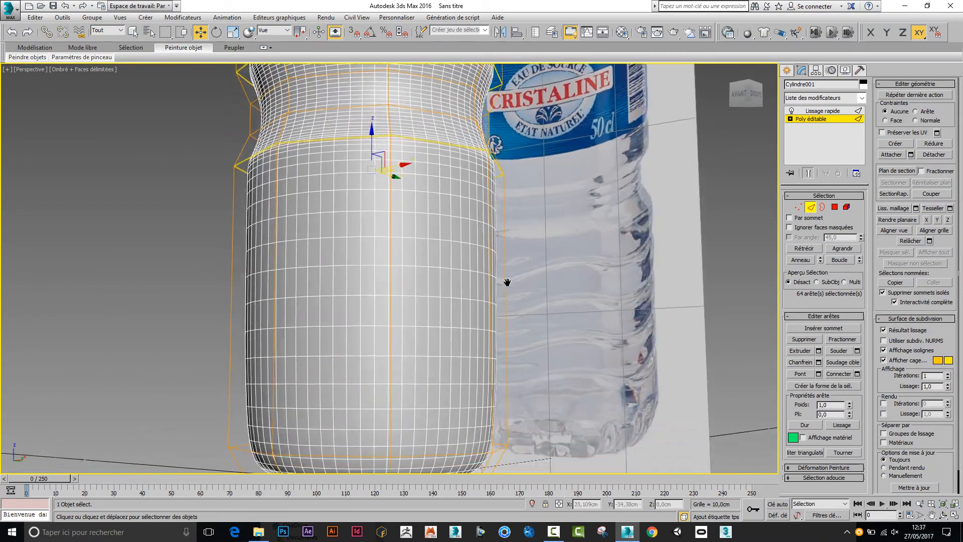
middle_click_drag(507, 282, 513, 238)
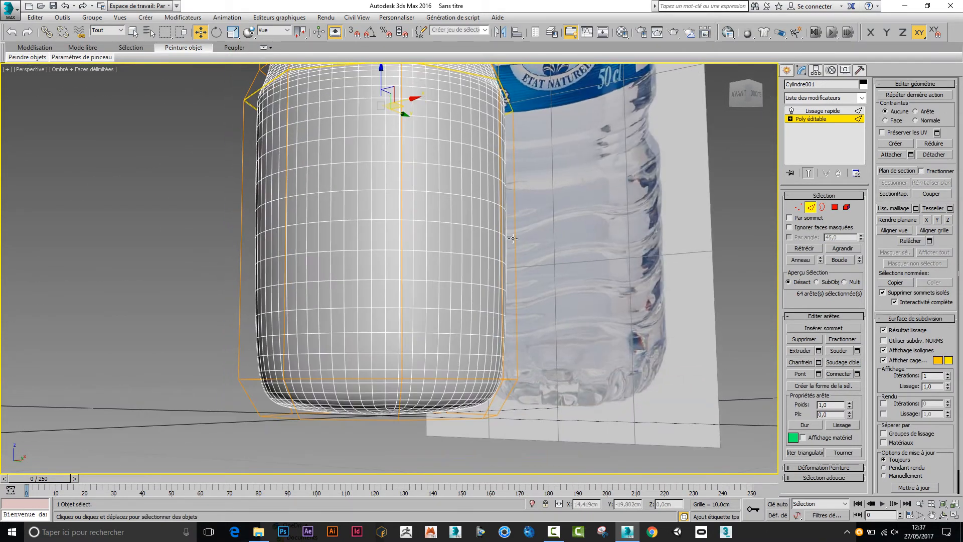
Chamfer the edge loop at the top of the base bevel by 0.1 cm and check the smoothed bottle from below.
left_click(811, 207)
left_click(808, 173)
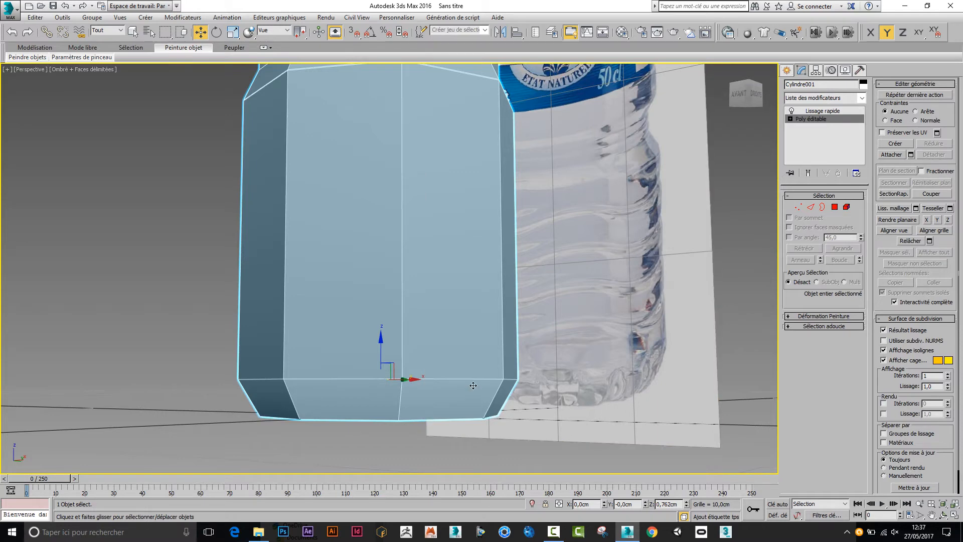
left_click(811, 207)
left_click(472, 379)
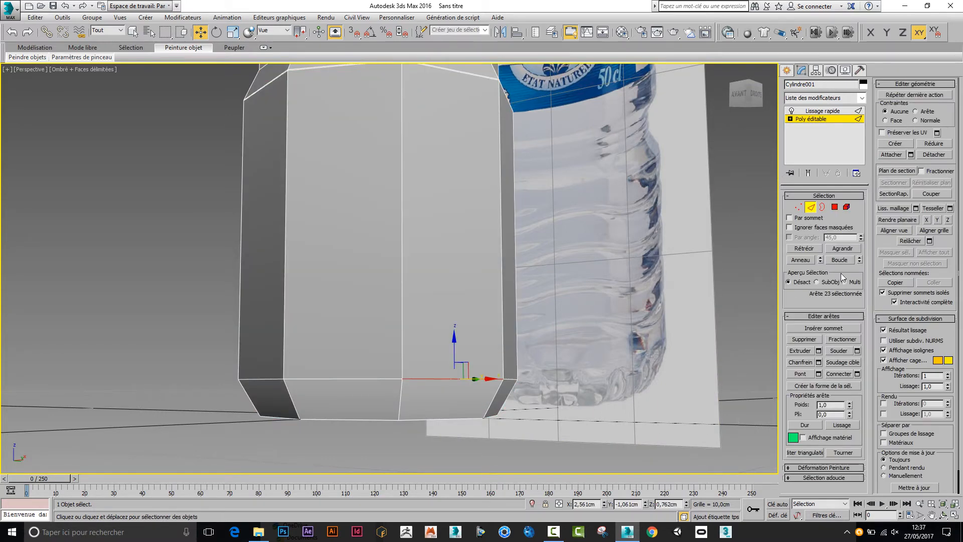
left_click(848, 260)
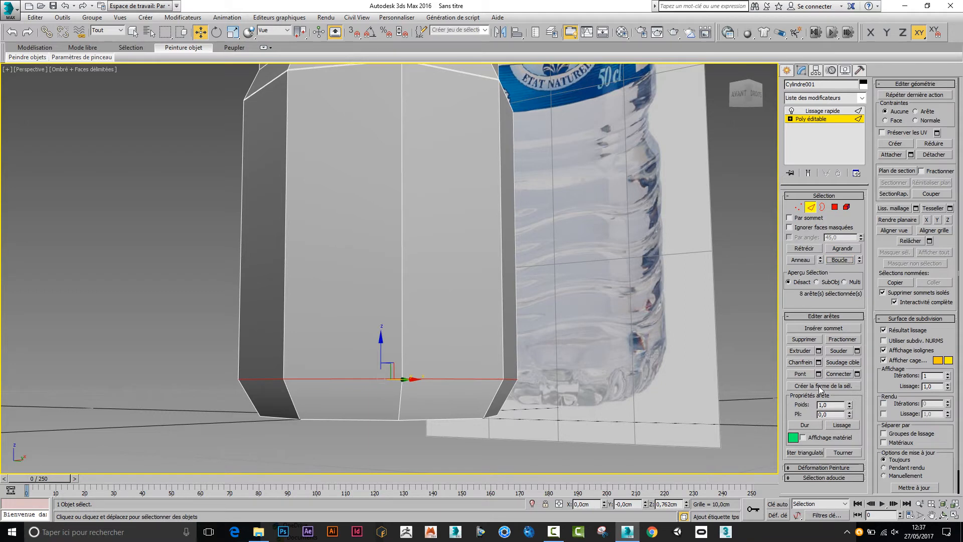
left_click(818, 363)
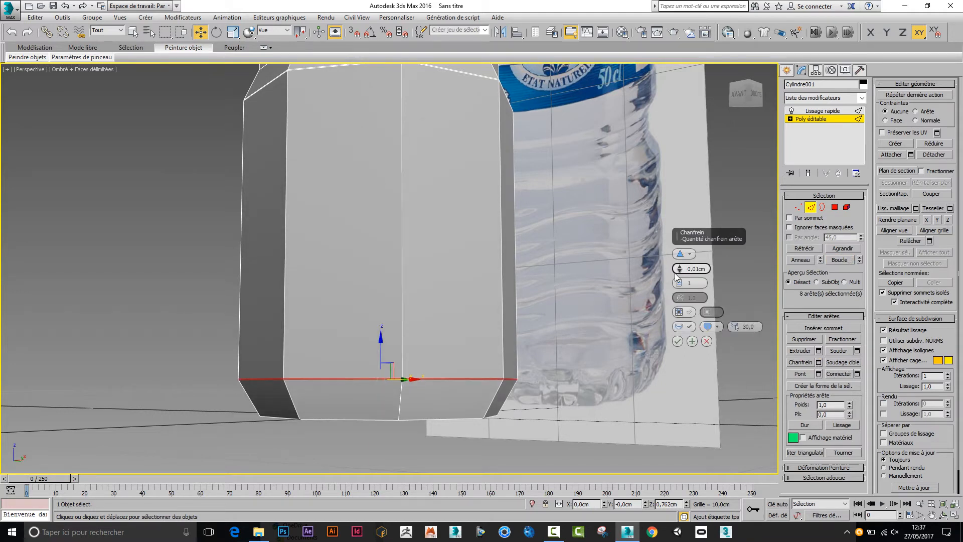
left_click_drag(681, 270, 682, 269)
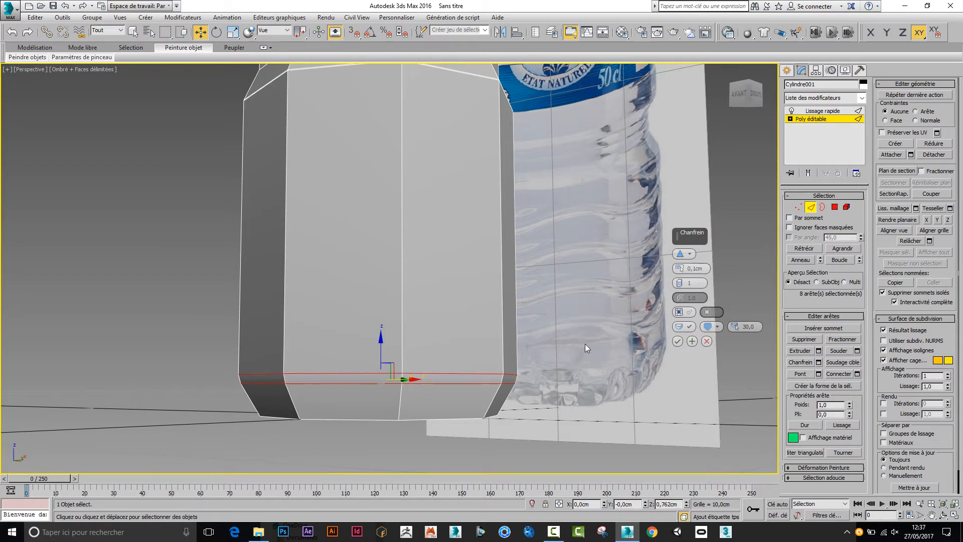
left_click(676, 342)
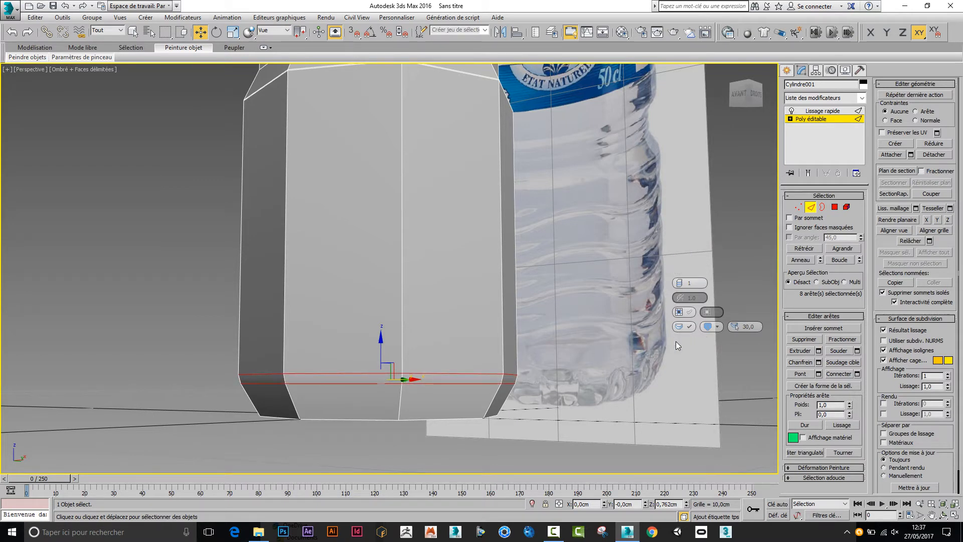
left_click(808, 172)
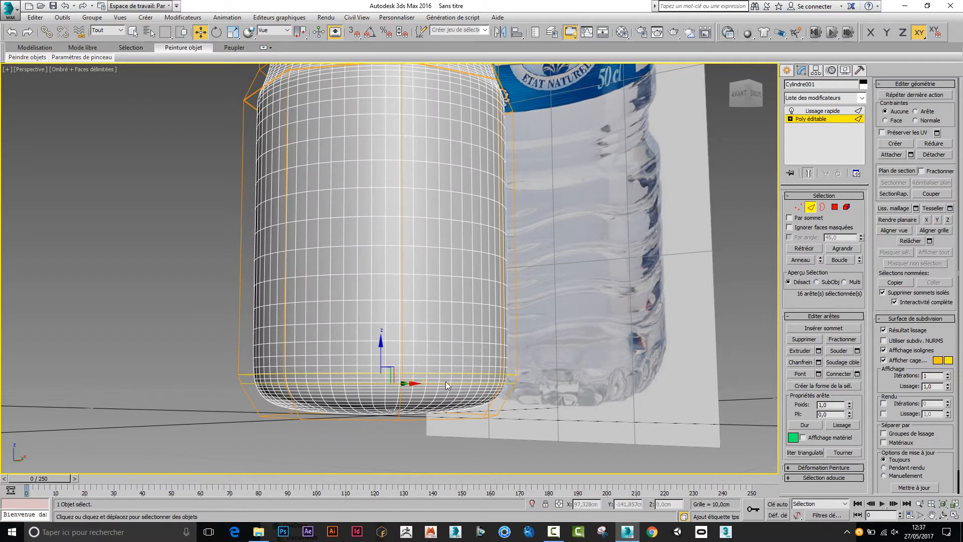
middle_click_drag(497, 396, 490, 334, "alt")
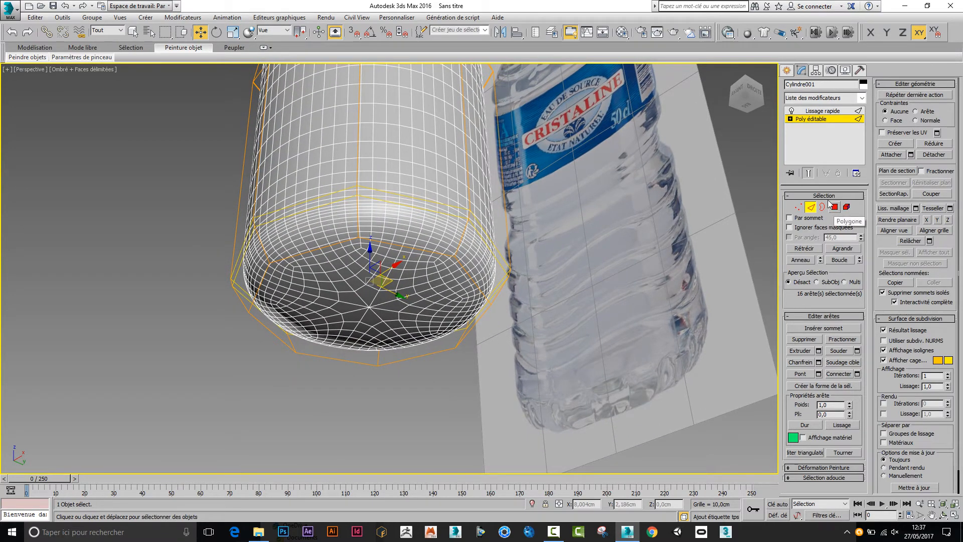
Hide the smoothed end result, select the bottle's bottom polygon and convert that selection to its border edges.
left_click(809, 172)
left_click(835, 207)
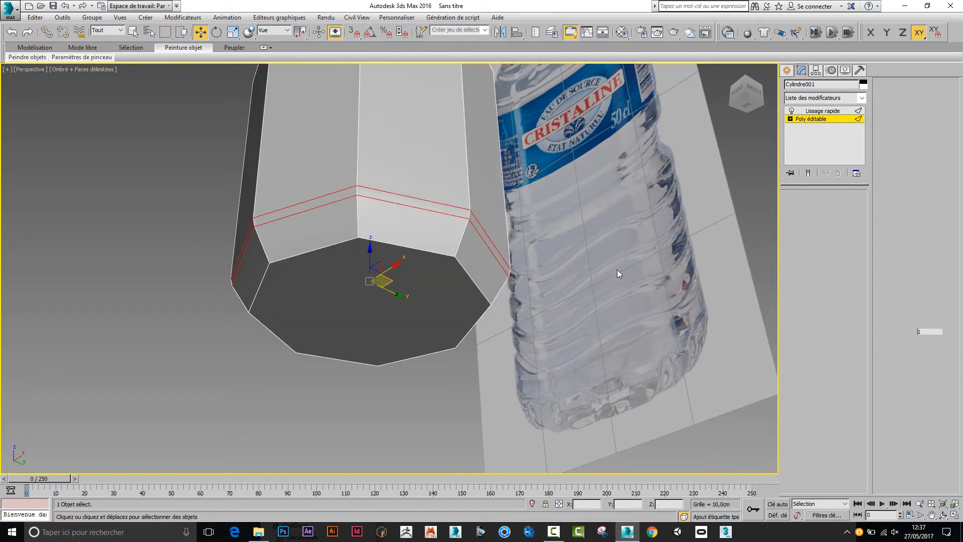
left_click(441, 300)
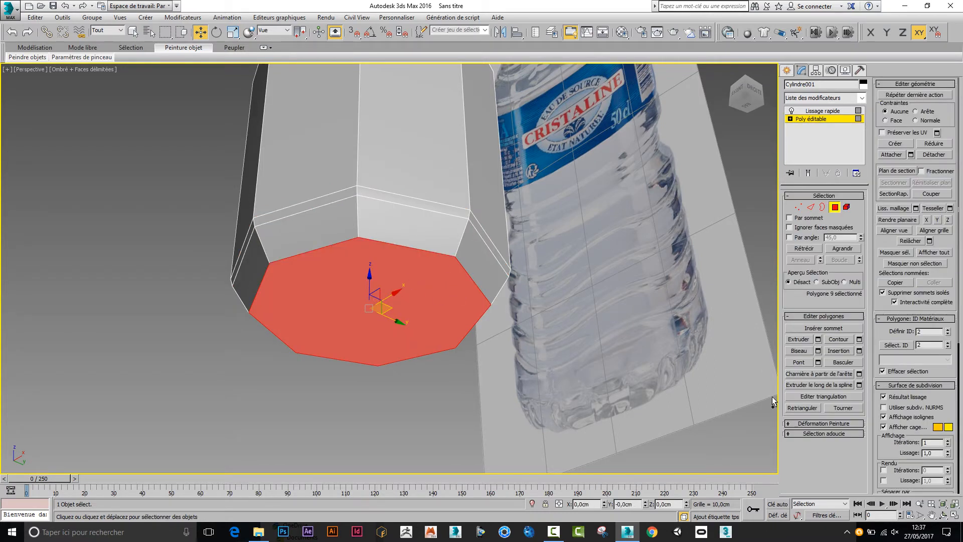
left_click(811, 207)
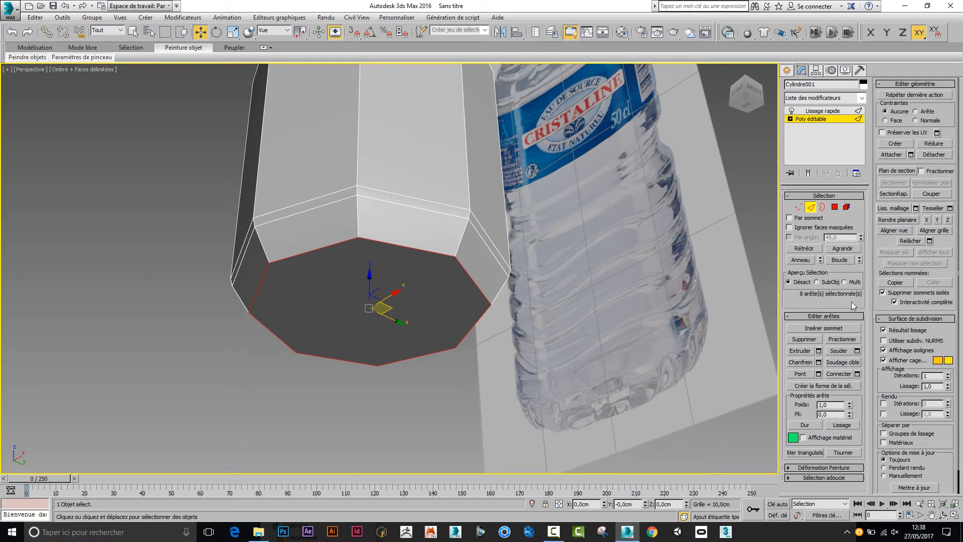
Chamfer the bottom face's border edges by 0.02 cm and check the smoothed base before hiding the end result again.
left_click(818, 362)
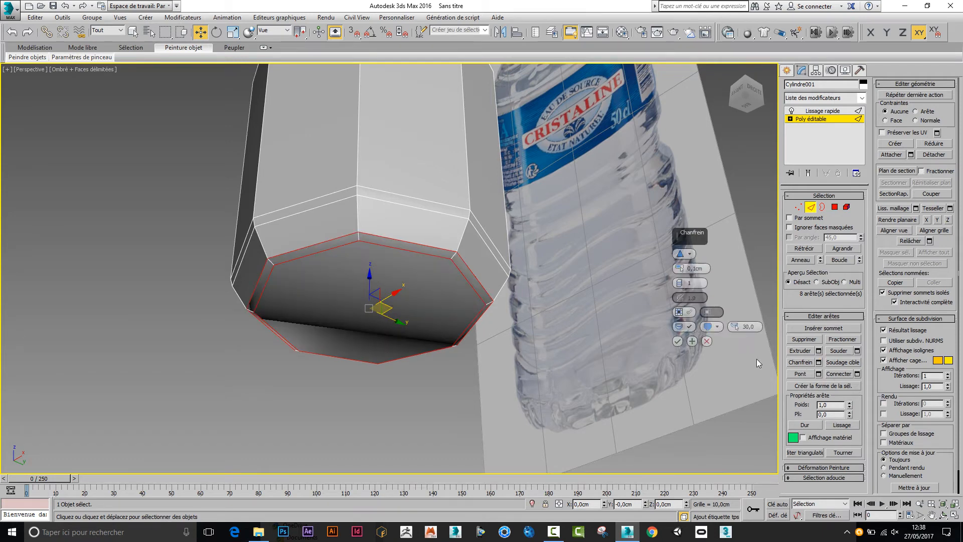
right_click(681, 270)
left_click(681, 269)
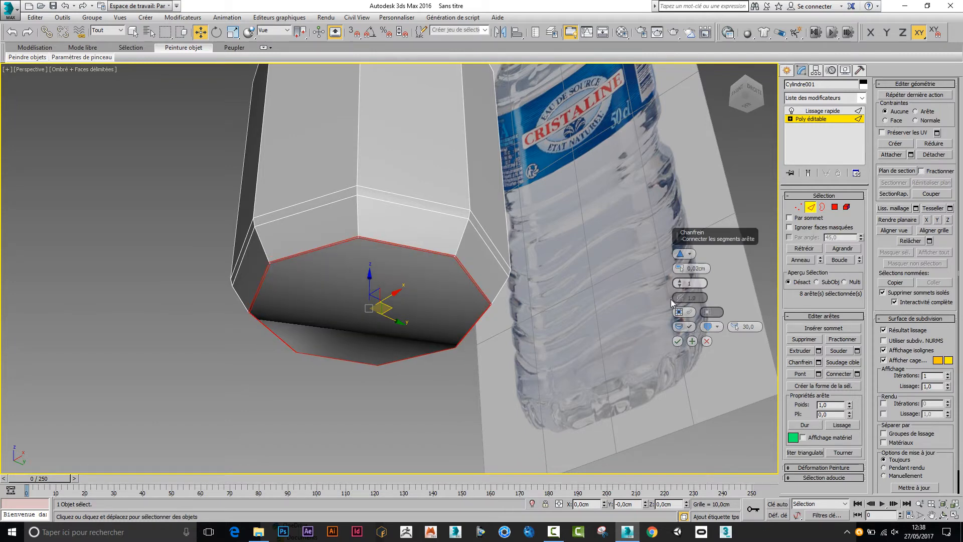
left_click(677, 341)
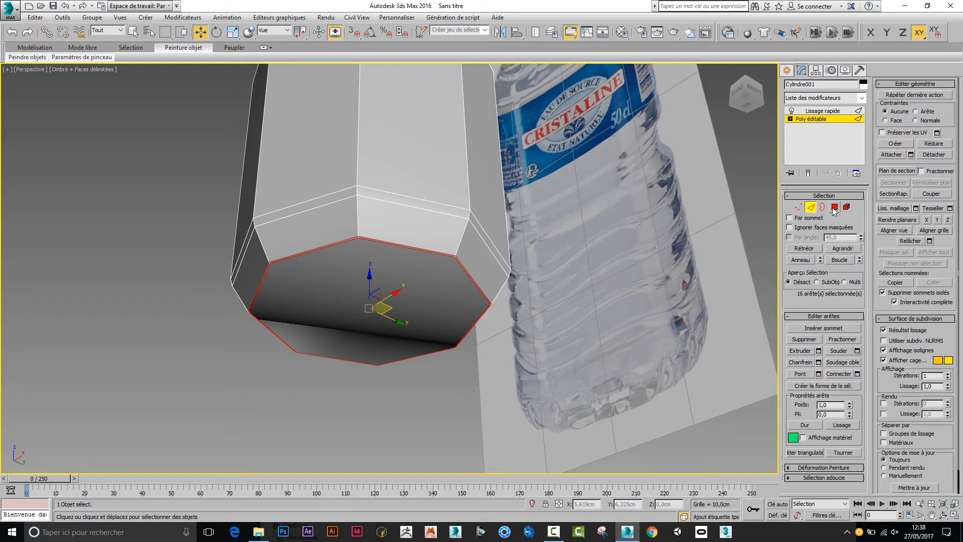
left_click(809, 172)
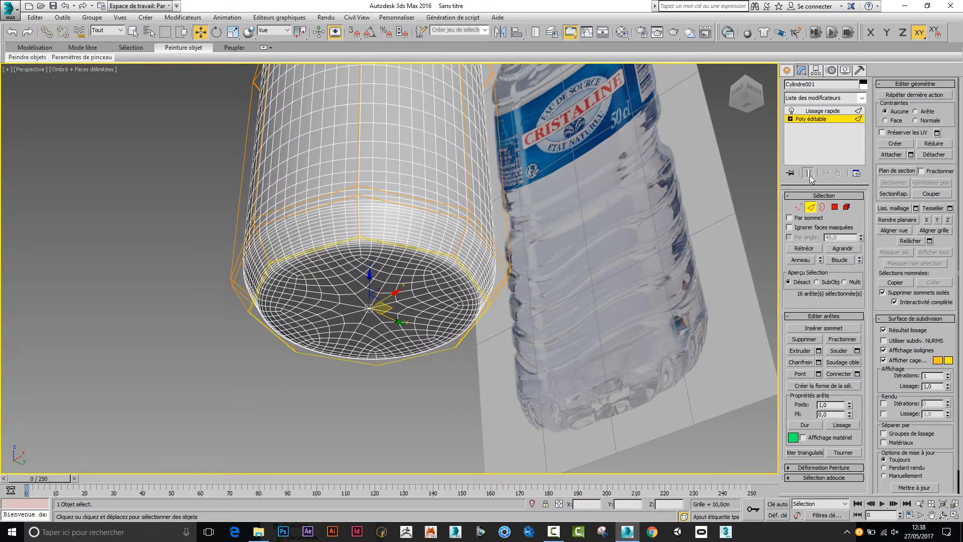
left_click(808, 173)
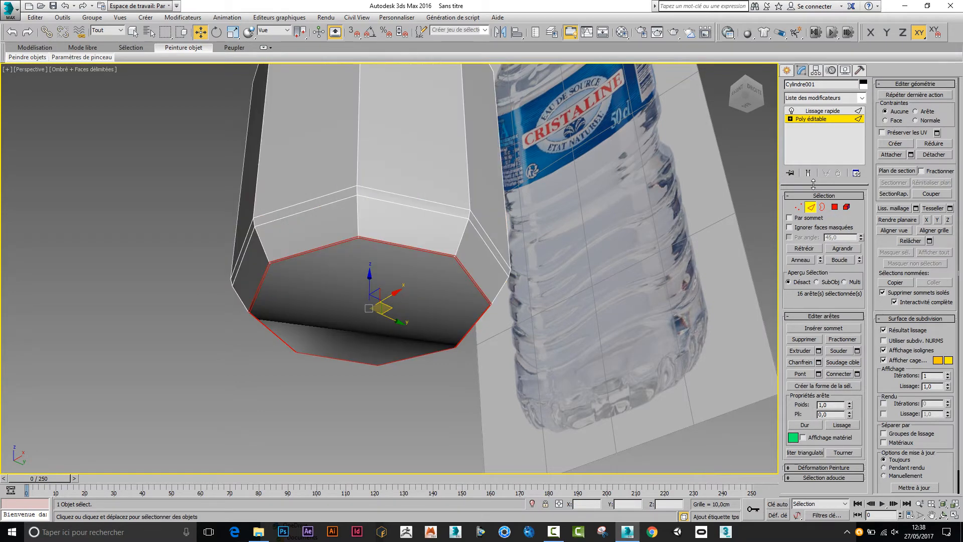
Select the bottom polygon and bevel it inward with a height of 0 cm and an outline of -0.749 cm.
left_click(835, 207)
left_click(396, 329)
left_click(408, 311)
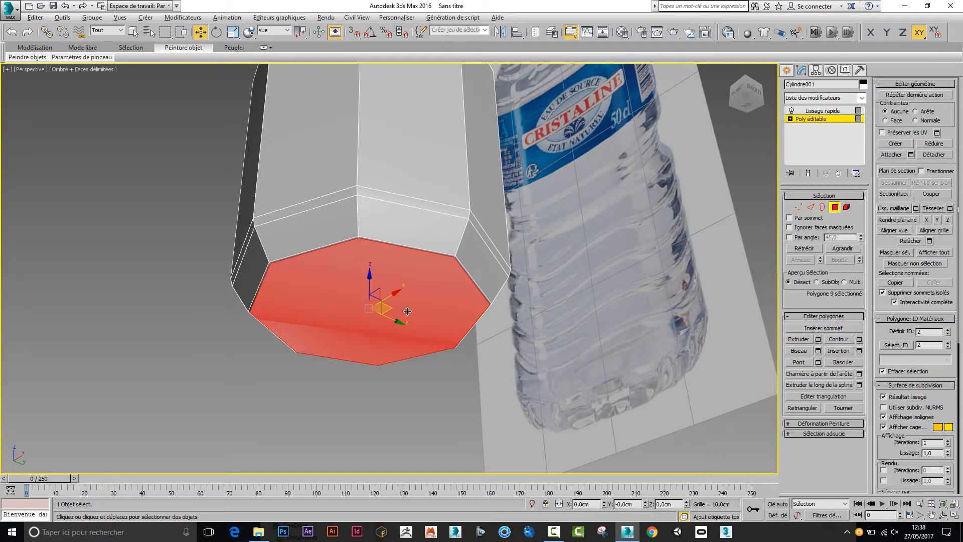
middle_click_drag(408, 311, 466, 296, "alt")
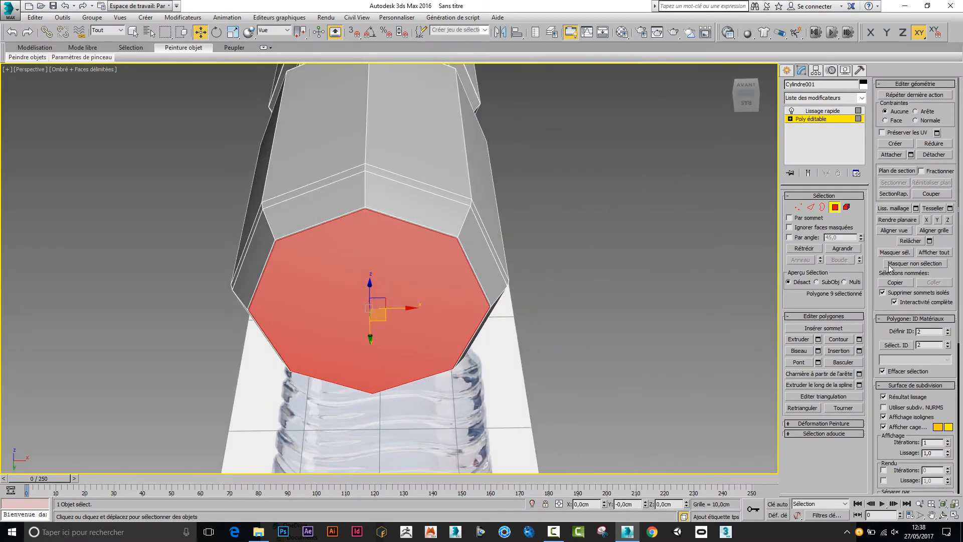
left_click(818, 350)
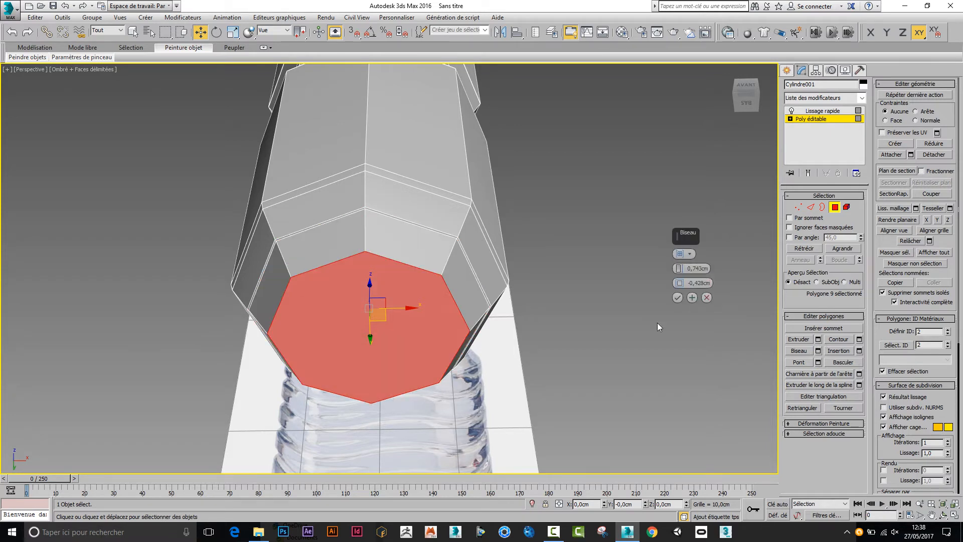
right_click(679, 271)
right_click(680, 283)
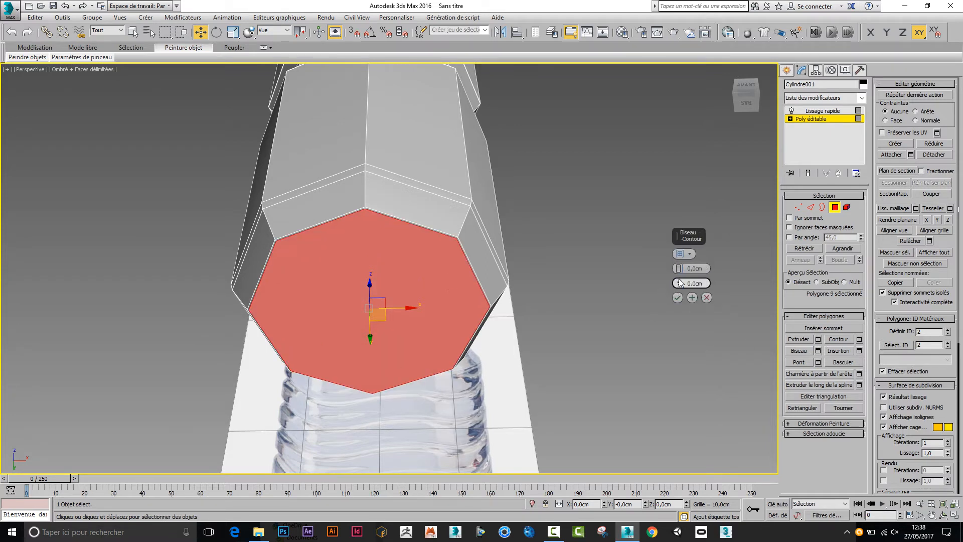
left_click_drag(679, 283, 678, 314)
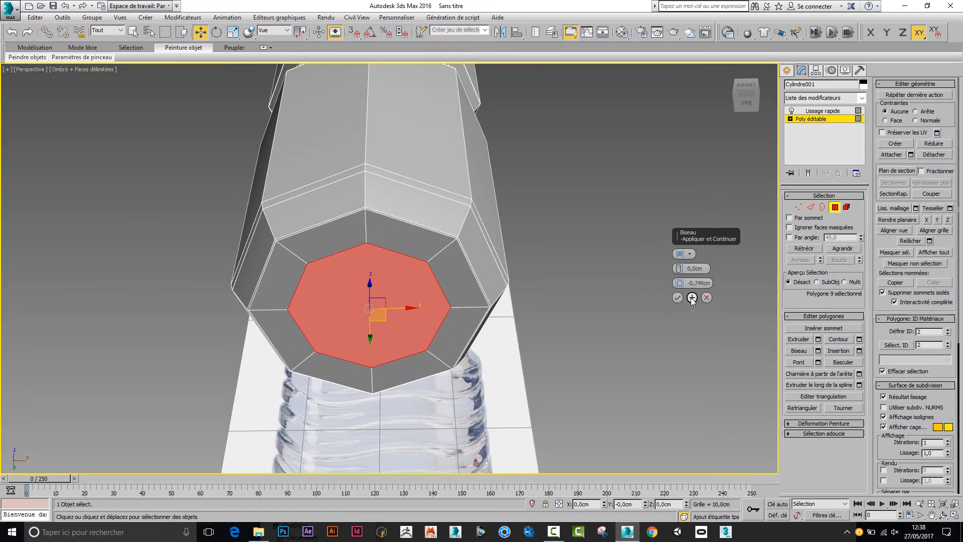
Bevel the inset bottom polygon into the bottle with a height of -0.696 cm and an outline of -0.749 cm.
left_click_drag(680, 271, 676, 300)
middle_click_drag(606, 316, 383, 355, "alt")
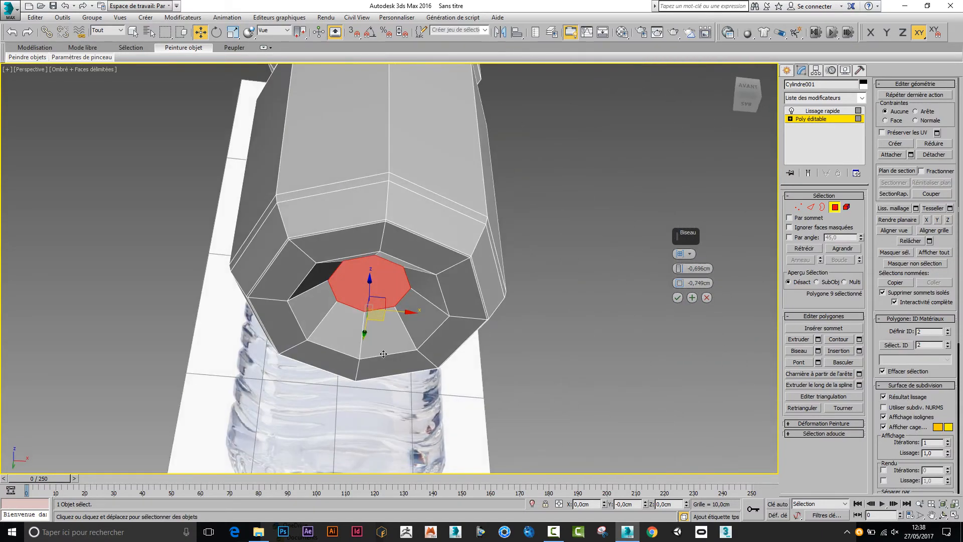
left_click(678, 297)
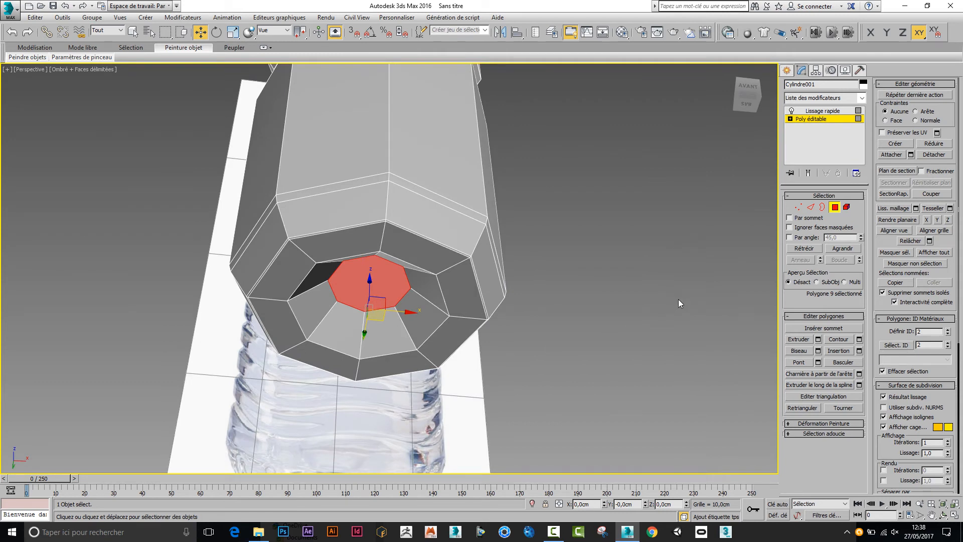
Select the border edges of the recess floor together with the full edge loop around the recess opening.
left_click(811, 210)
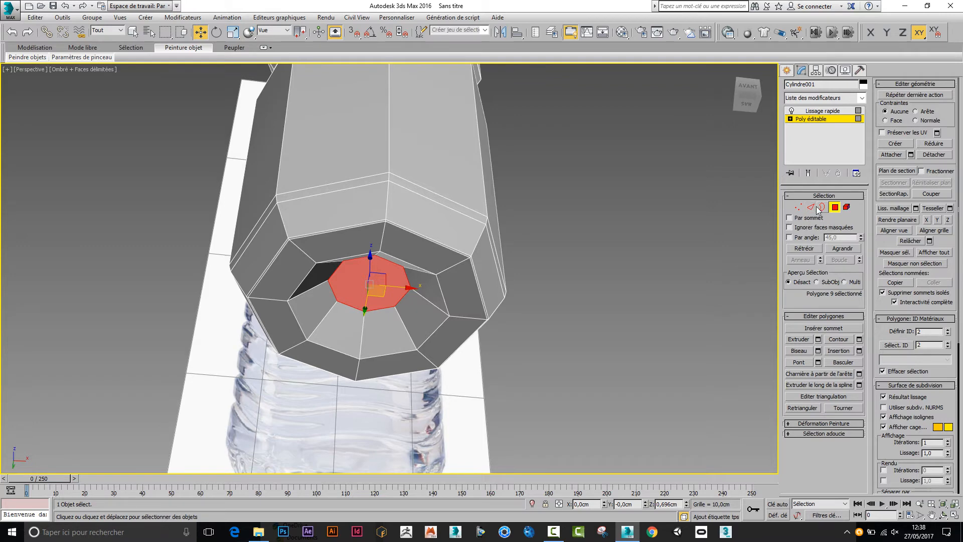
left_click(436, 330)
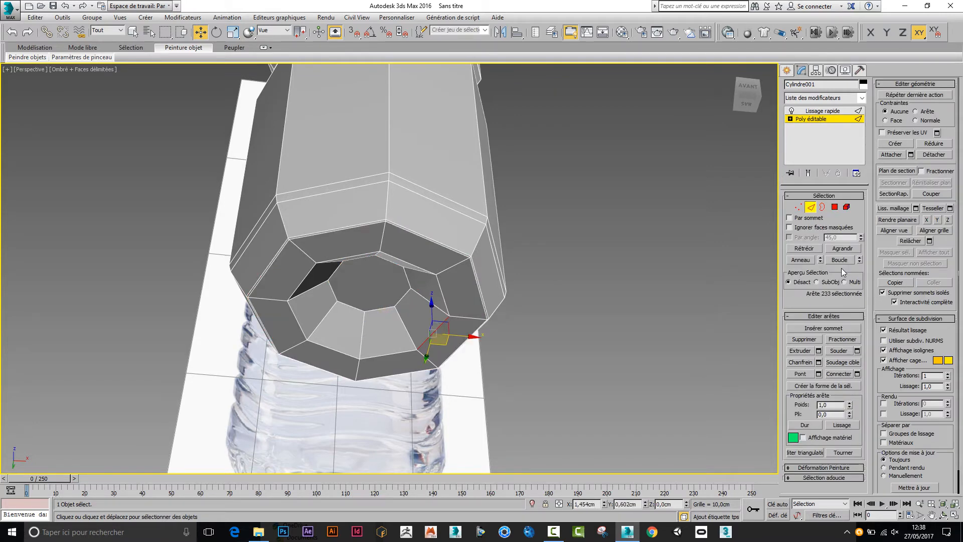
left_click(836, 206)
left_click(378, 291)
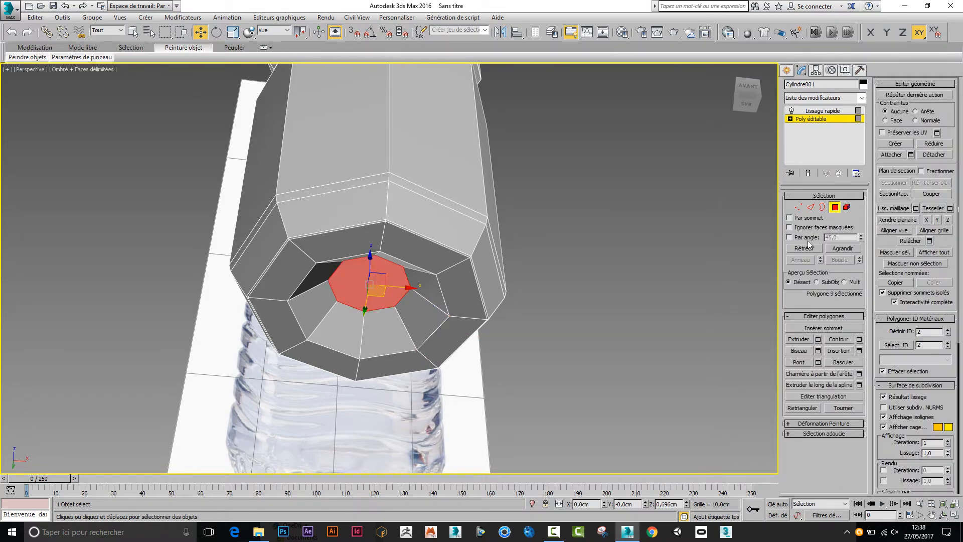
left_click(811, 206)
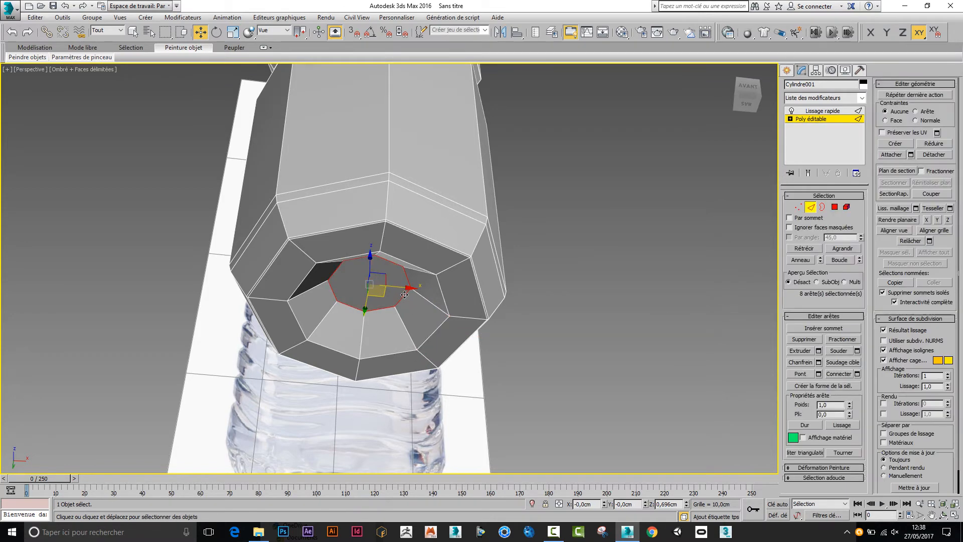
left_click(432, 335, "ctrl")
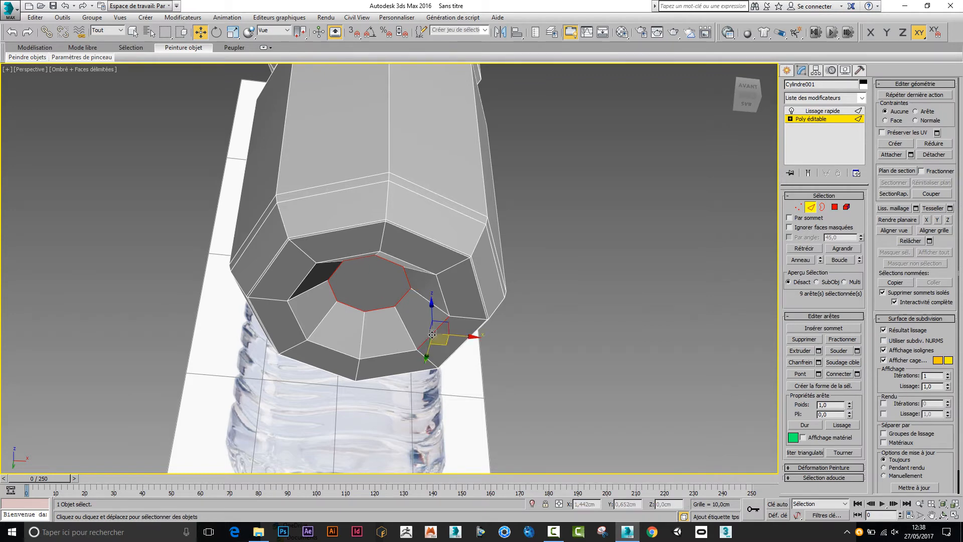
left_click(840, 259)
Chamfer both edge loops of the base recess by 0.03 cm.
scroll(452, 347, "up", 5)
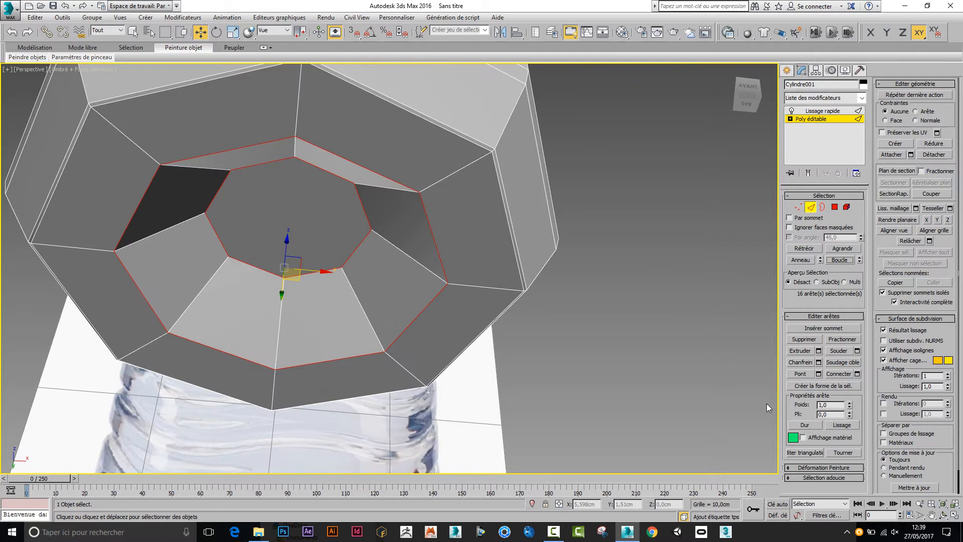
left_click(819, 363)
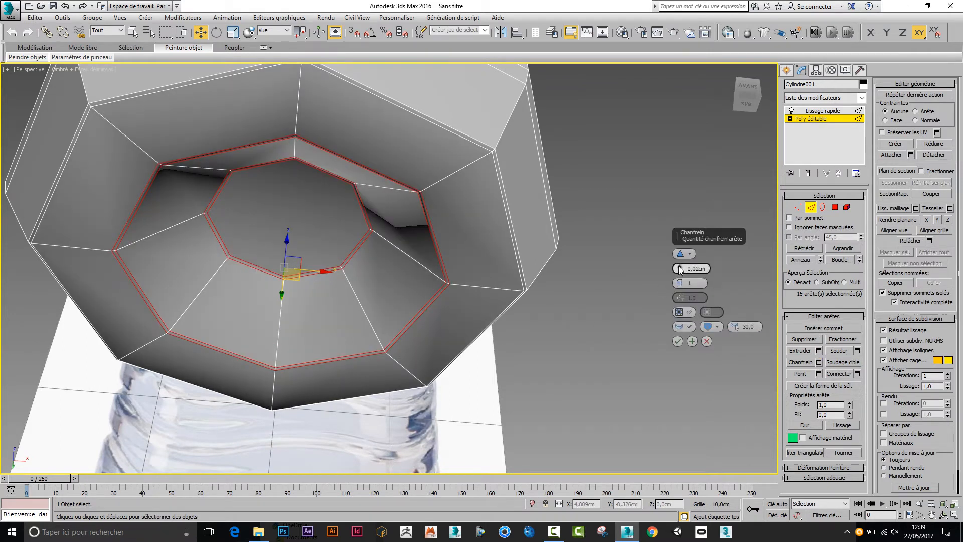
left_click_drag(681, 269, 681, 266)
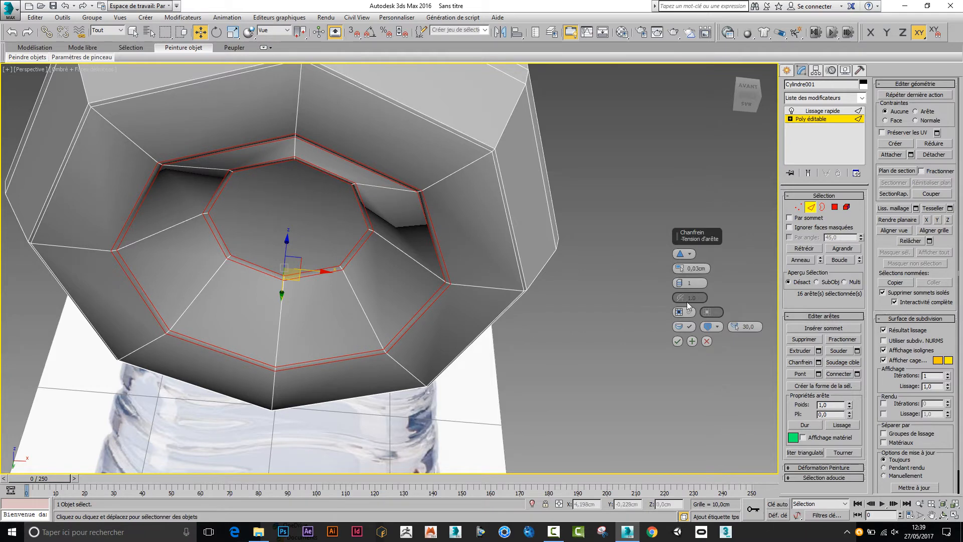
left_click(677, 342)
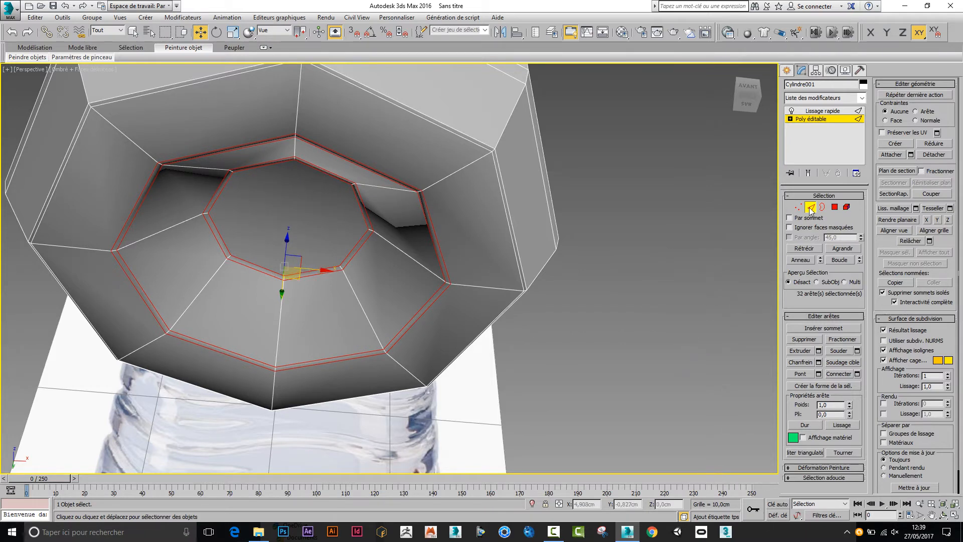
Display the smoothed end result and examine the bottle's recessed base and its waist.
left_click(808, 172)
scroll(578, 256, "down", 8)
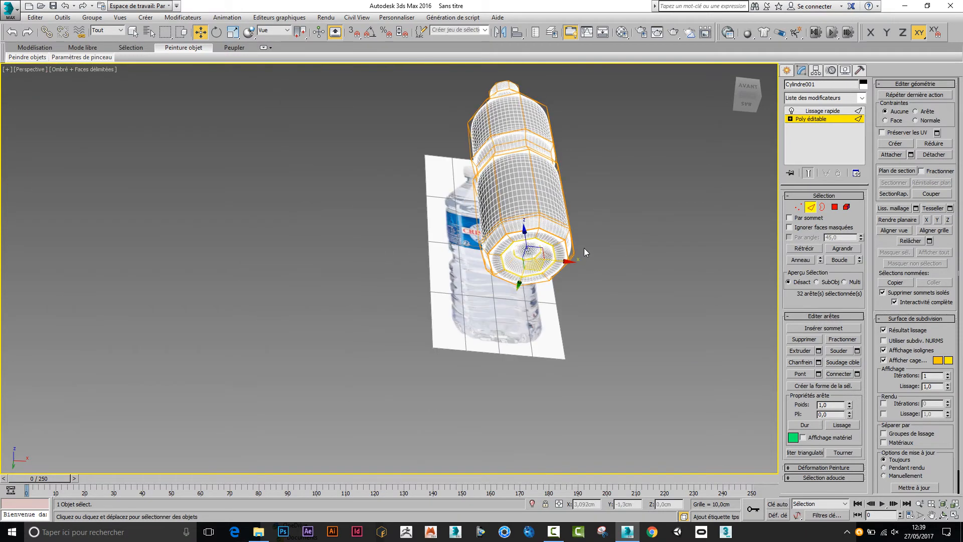
scroll(578, 256, "up", 6)
key("F4")
key("F4")
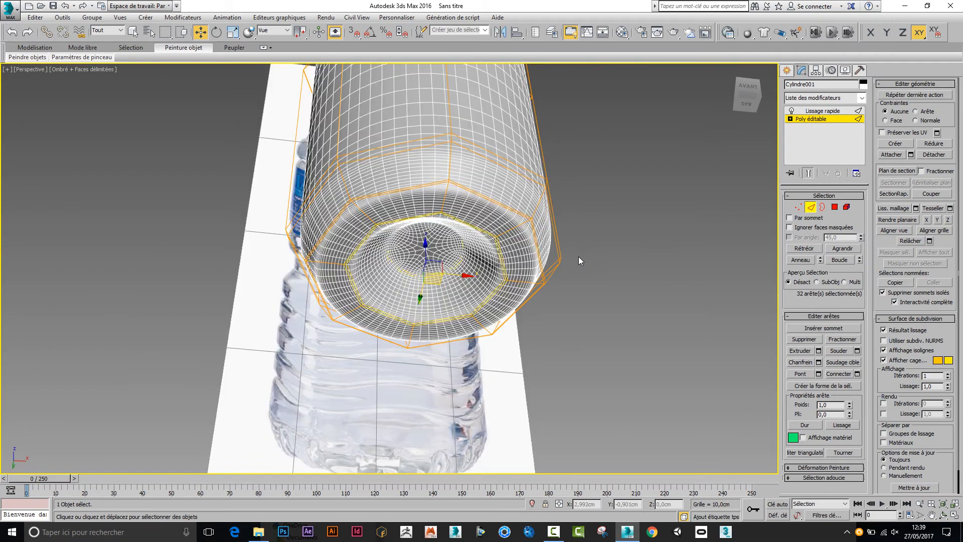
middle_click_drag(586, 254, 463, 274, "alt")
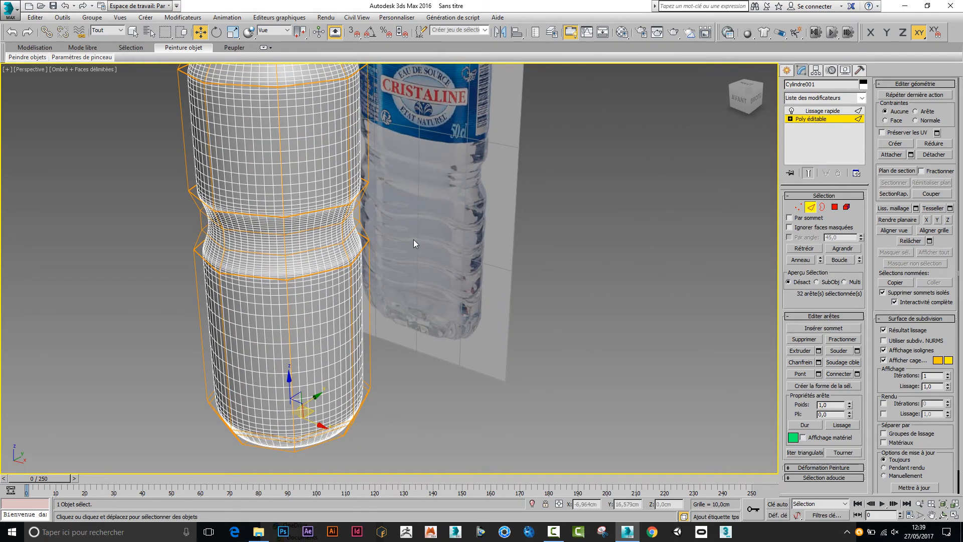
middle_click_drag(413, 240, 540, 257, "alt")
scroll(477, 258, "up", 4)
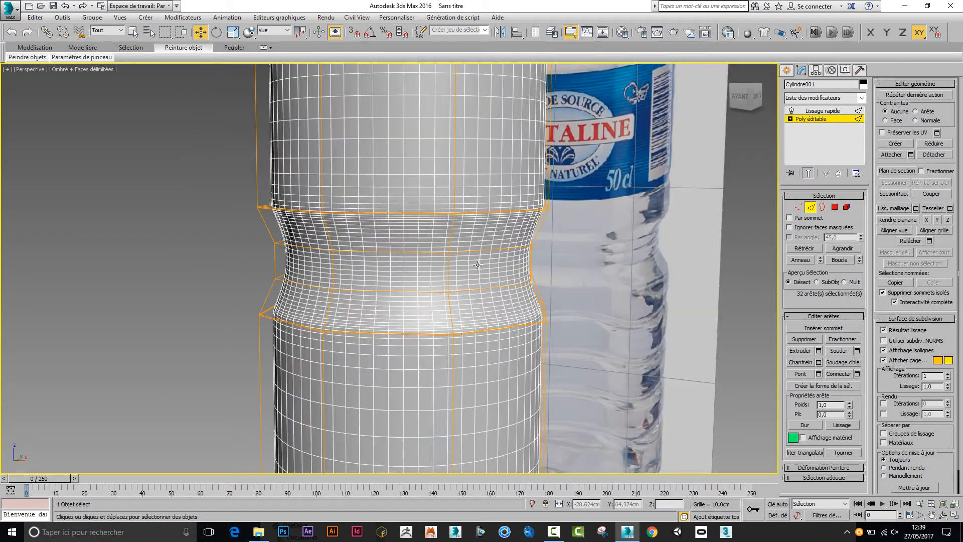
Connect the ring of short vertical edges in the bottle's waist with one segment, adding a horizontal loop around its middle.
left_click(835, 207)
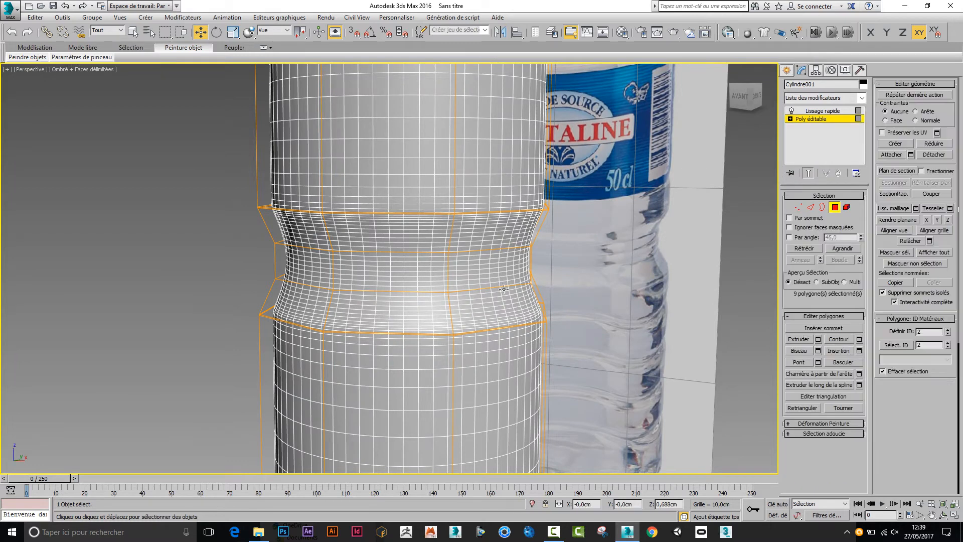
scroll(498, 277, "up", 3)
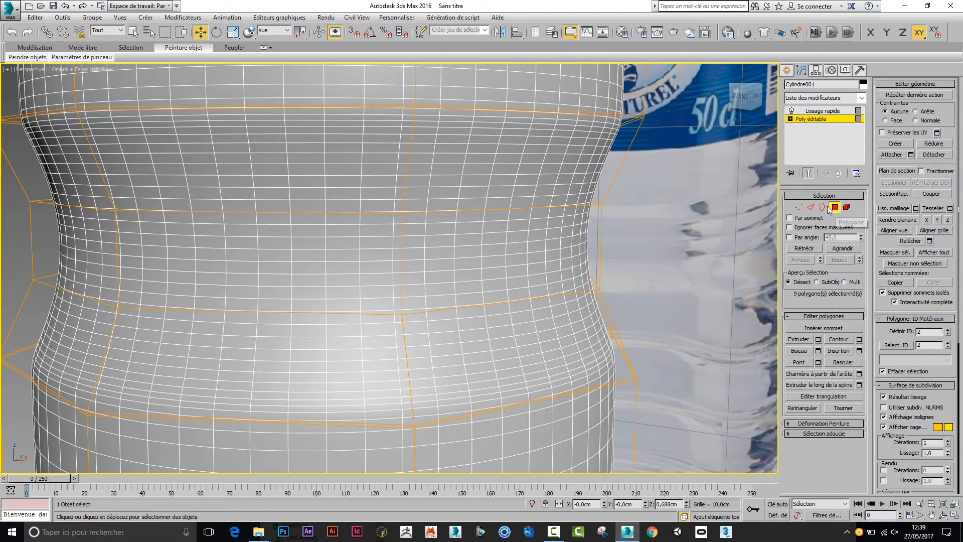
left_click(809, 173)
scroll(544, 260, "down", 5)
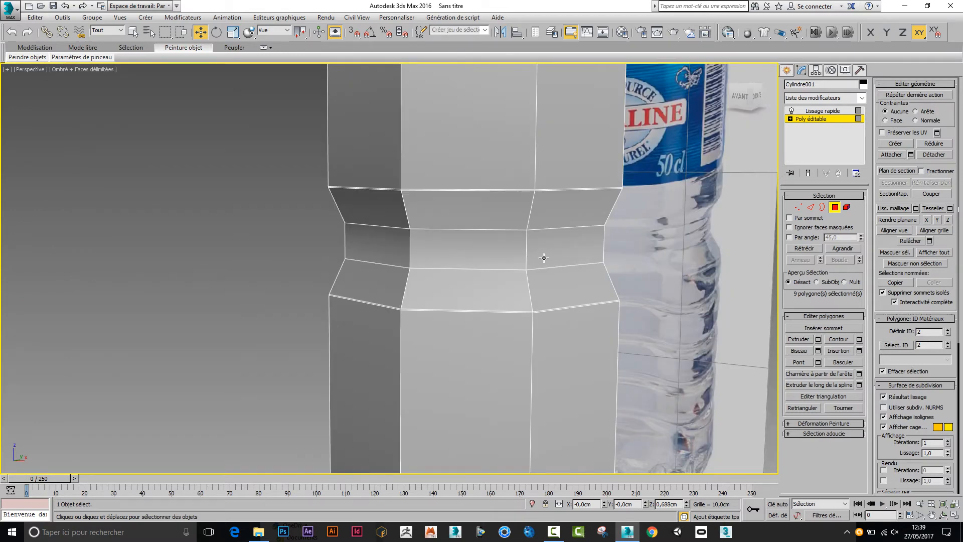
left_click(810, 207)
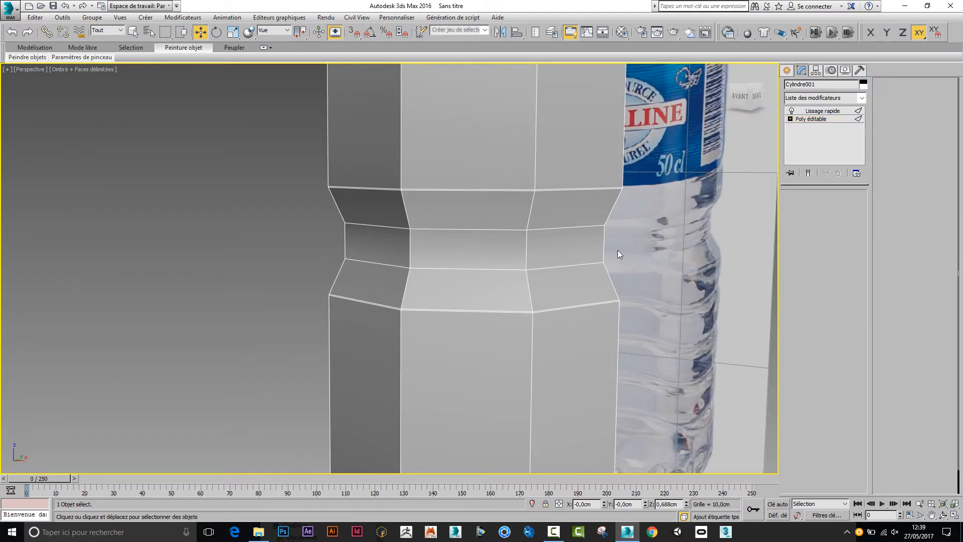
left_click(527, 254)
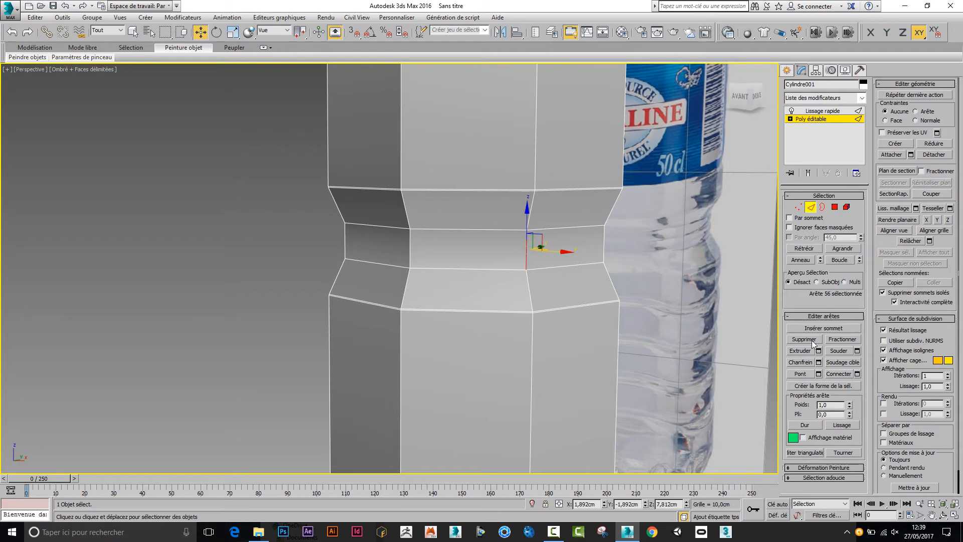
left_click(801, 260)
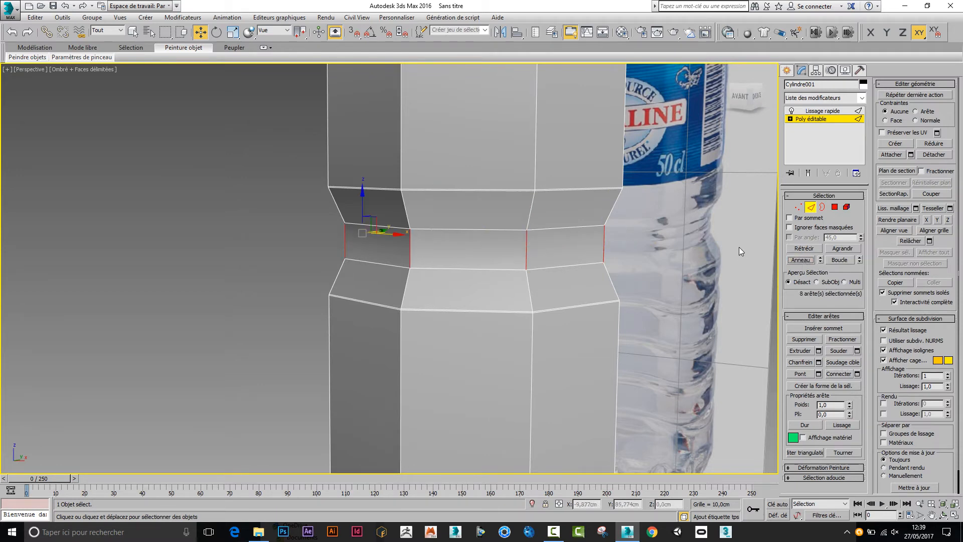
left_click(858, 374)
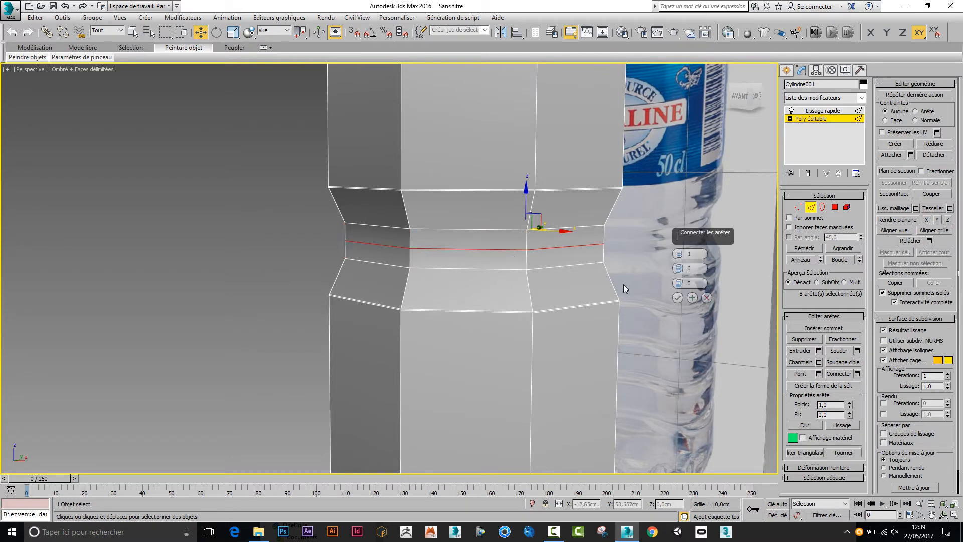
left_click(677, 297)
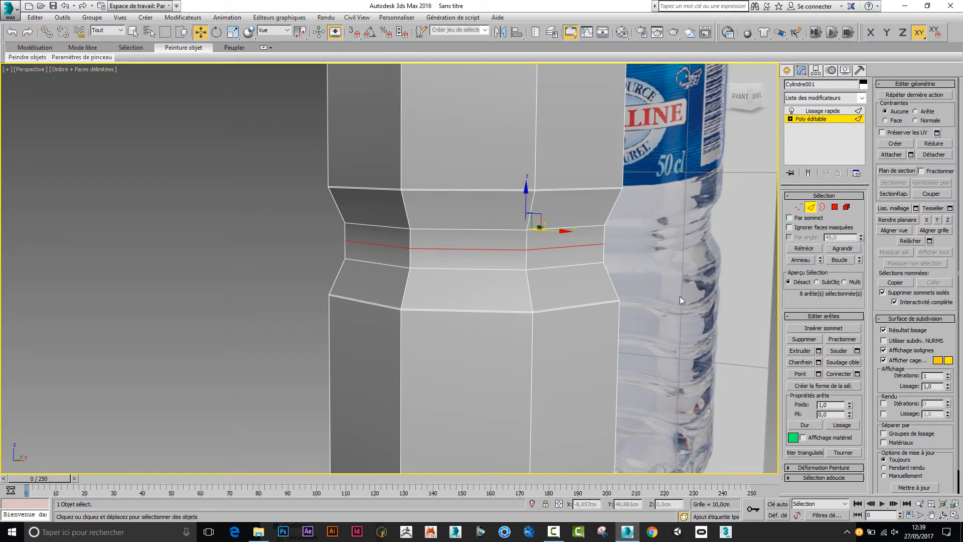
Bevel the upper polygon band of the waist by Normale locale with a height of 0.118 cm and an outline of -0.075 cm.
left_click(835, 207)
left_click(481, 239)
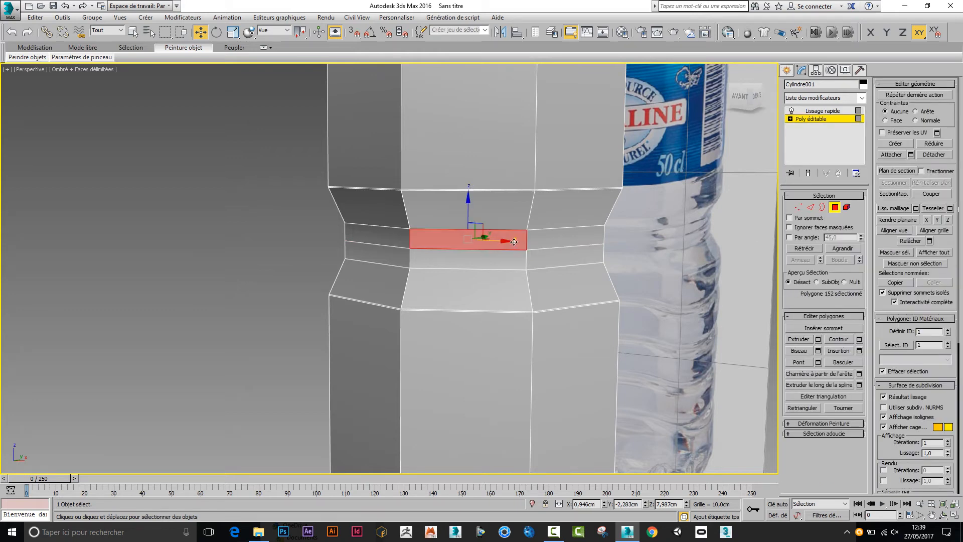
left_click(560, 242, "shift")
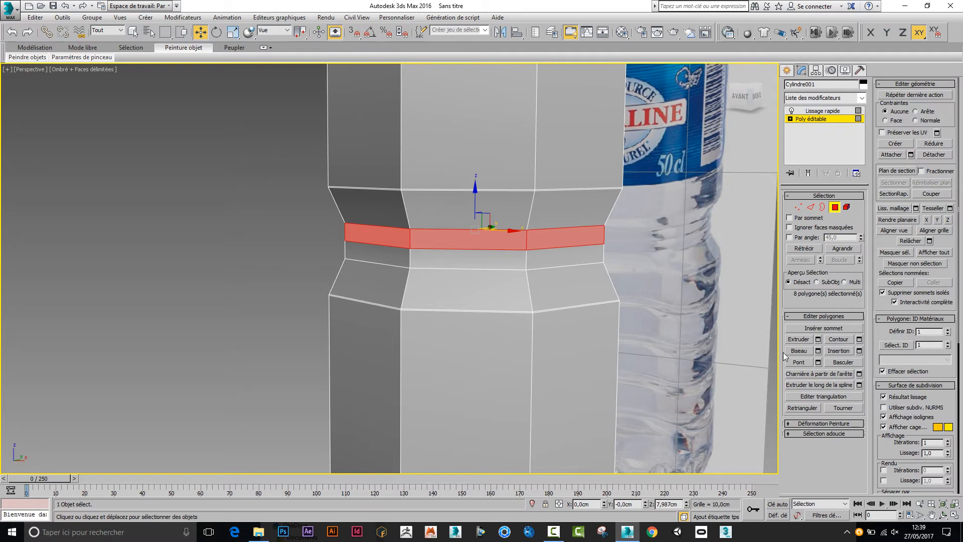
left_click(819, 350)
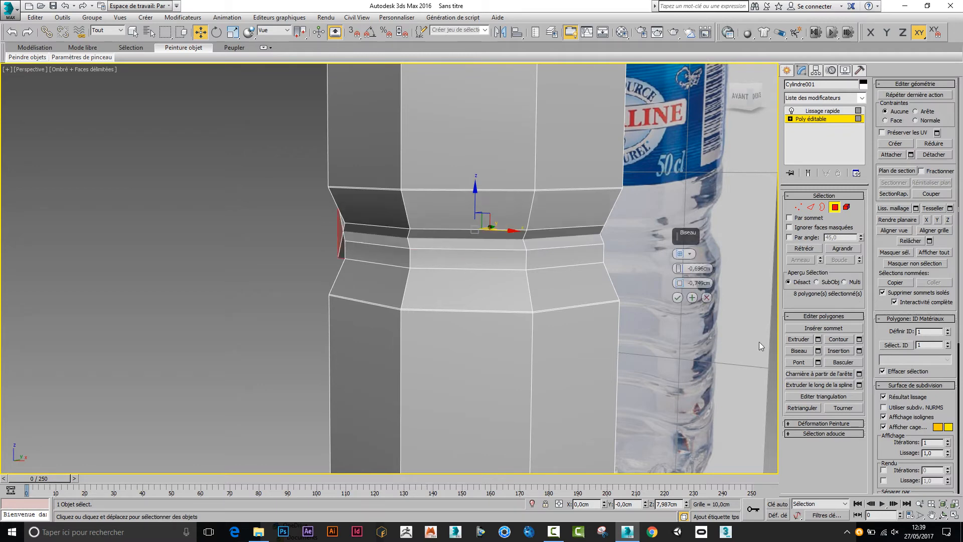
right_click(680, 283)
right_click(679, 269)
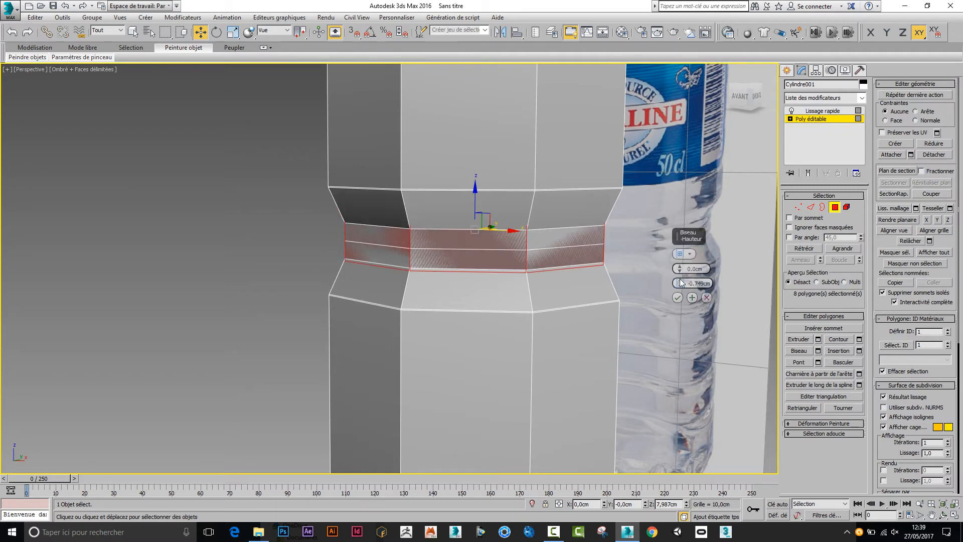
left_click(690, 254)
left_click(707, 271)
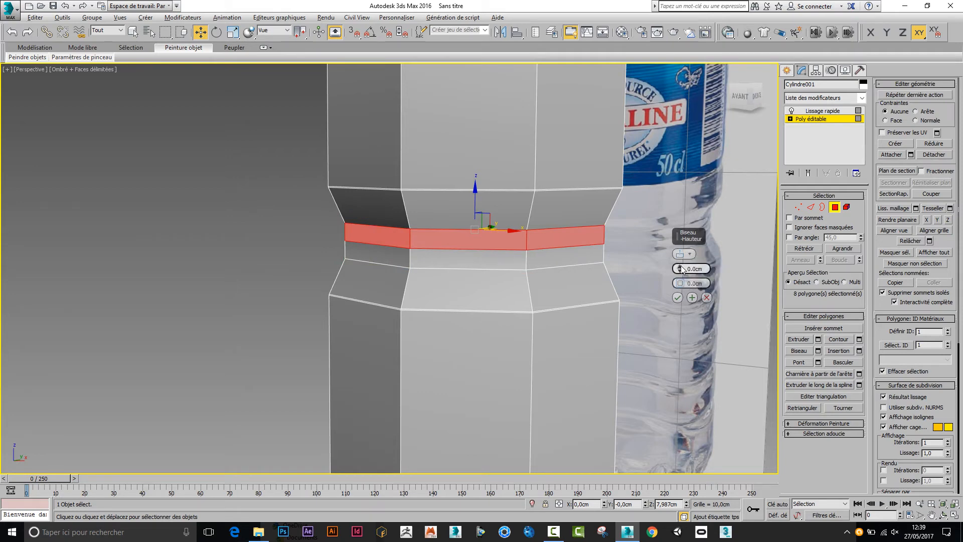
left_click_drag(682, 269, 680, 256)
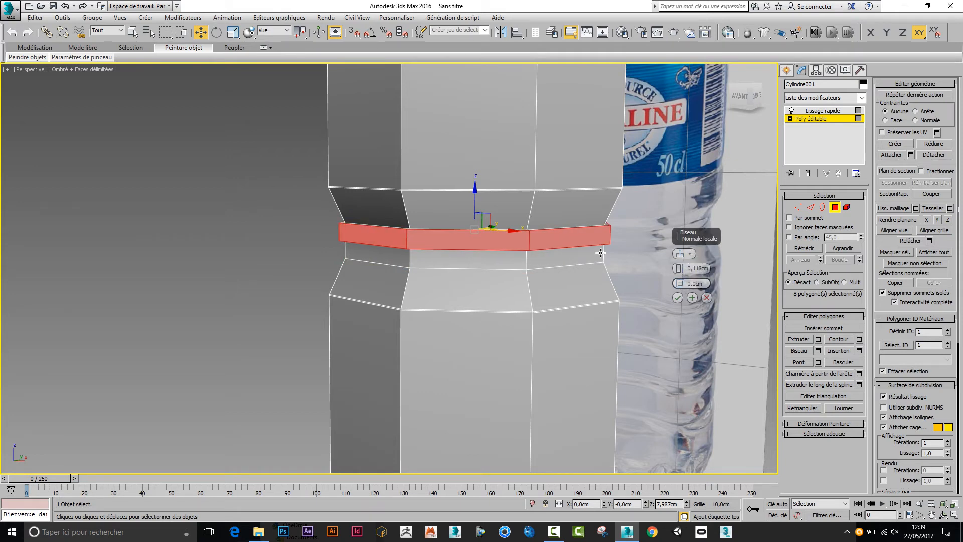
scroll(600, 239, "up", 3)
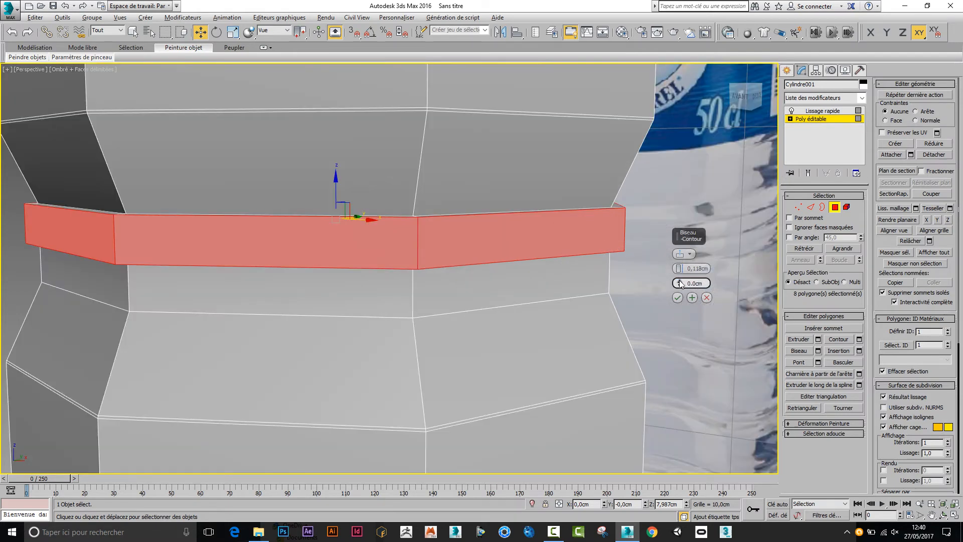
left_click_drag(678, 282, 678, 285)
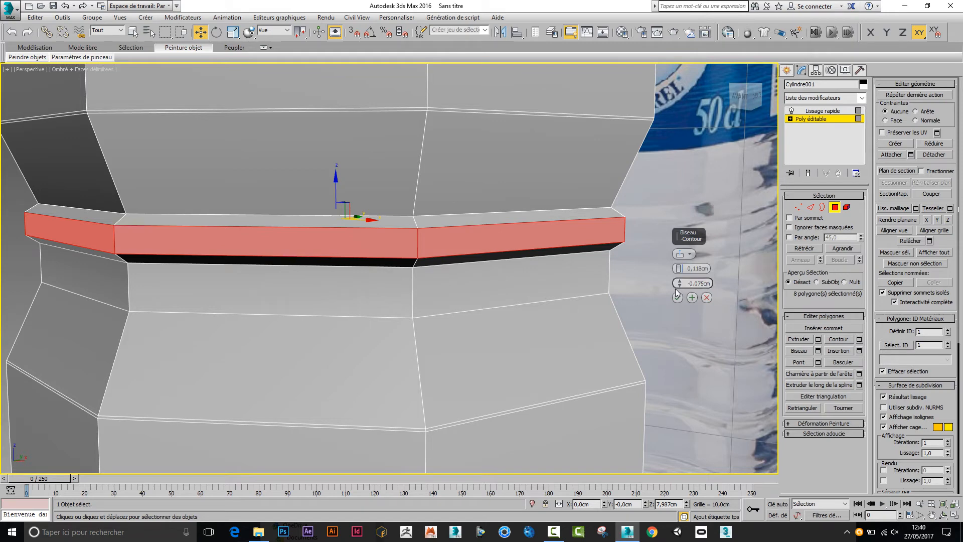
left_click(676, 299)
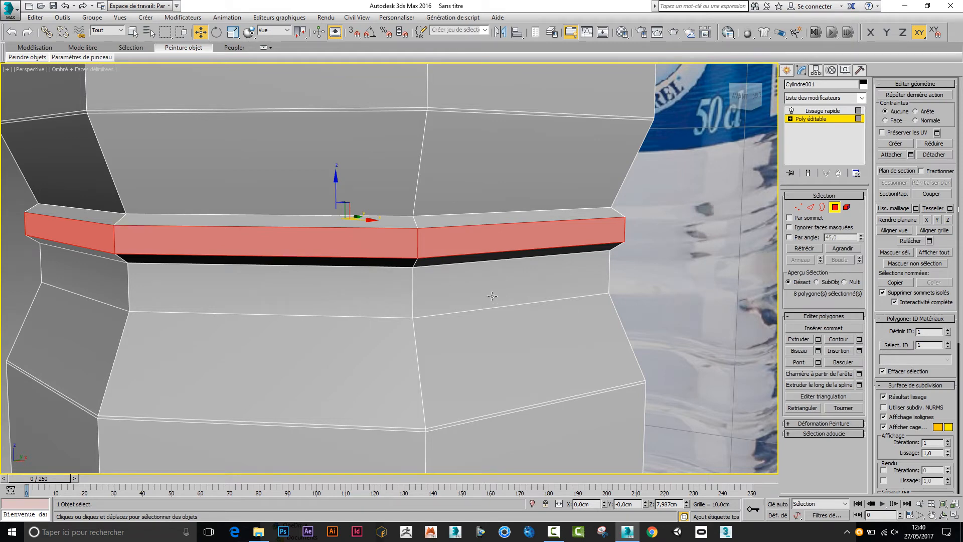
Bevel the lower polygon band of the waist outward with the same settings as the upper band.
left_click(492, 296)
left_click(379, 294, "shift")
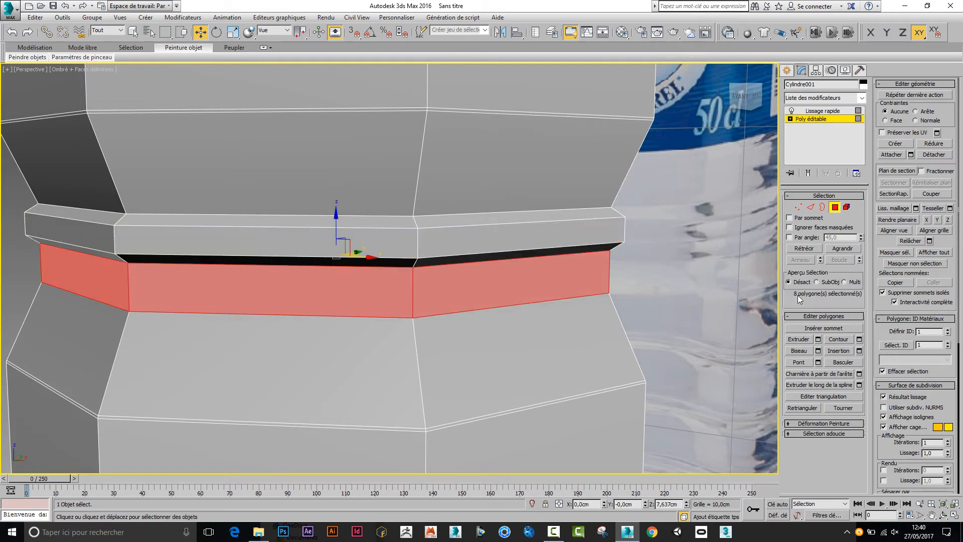
left_click(819, 351)
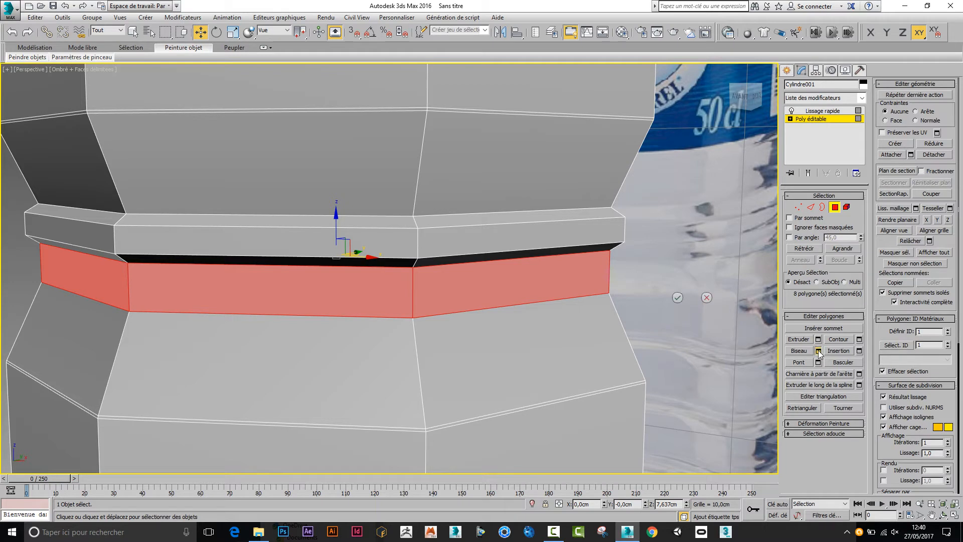
left_click(679, 297)
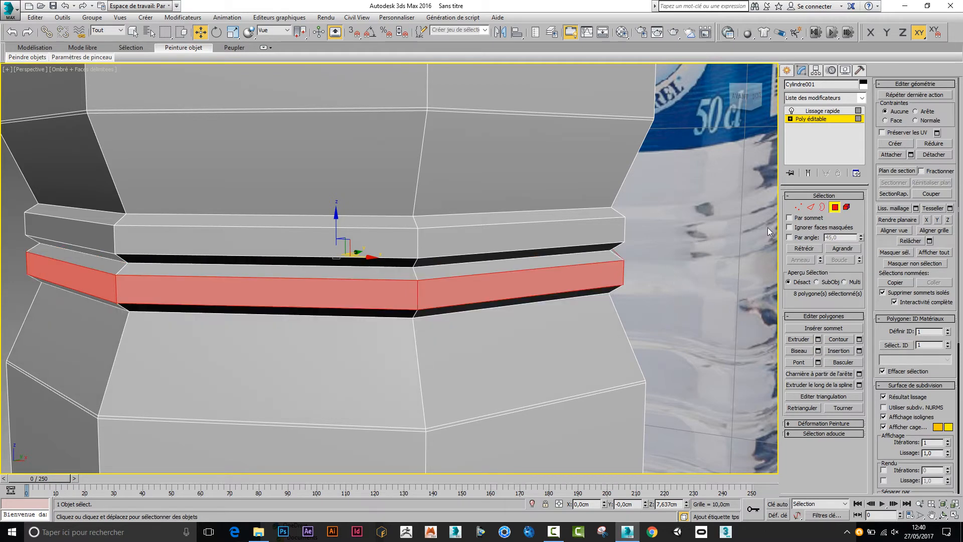
Chamfer the three full edge loops above, between and below the two waist ribs with a small amount, keeping one segment.
left_click(811, 207)
middle_click_drag(659, 258, 606, 269)
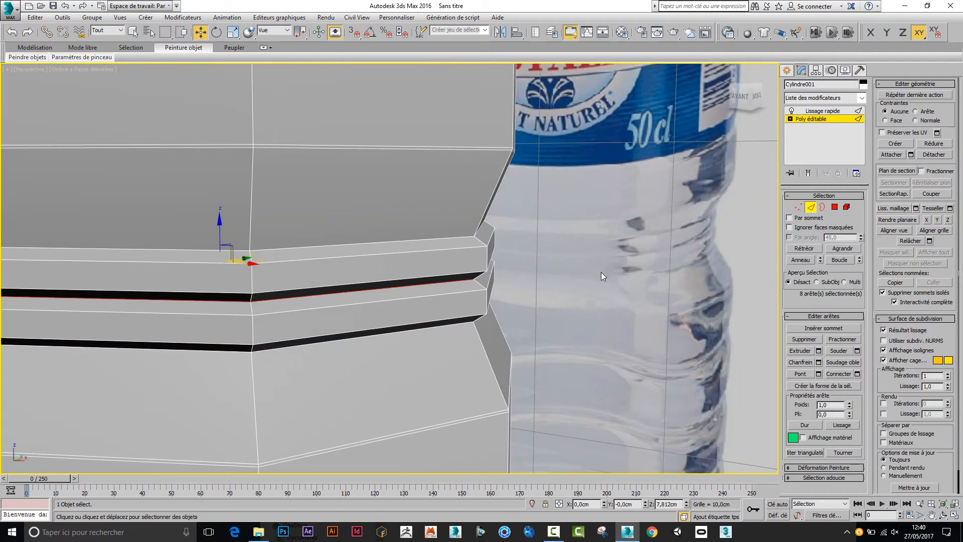
scroll(601, 272, "down", 3)
scroll(479, 265, "up", 4)
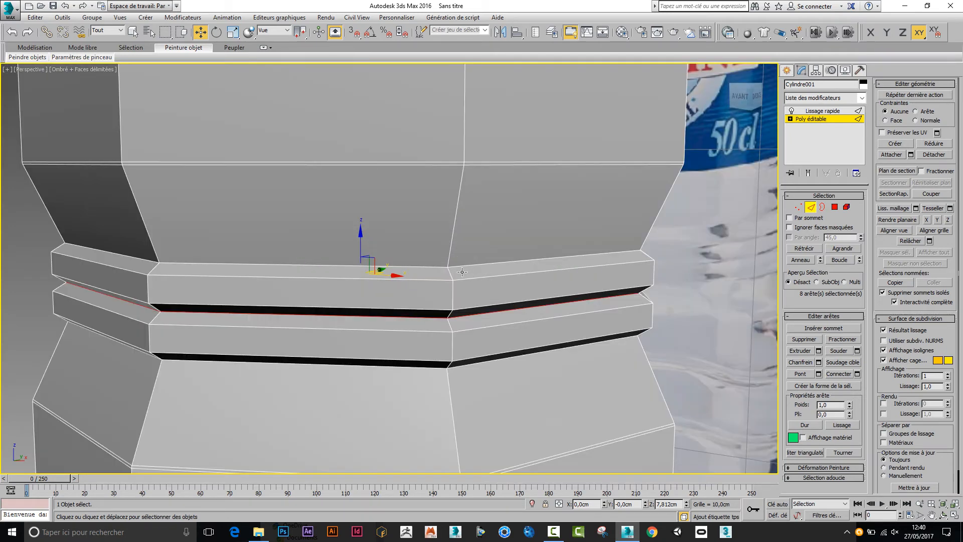
left_click(415, 266)
scroll(424, 307, "up", 1)
scroll(424, 307, "up", 1)
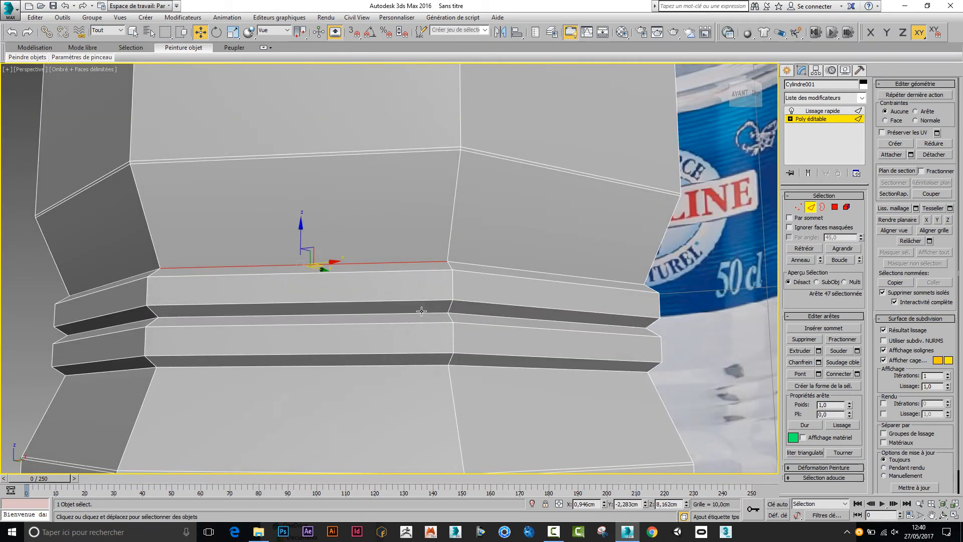
left_click(419, 312, "ctrl")
left_click(410, 366, "ctrl")
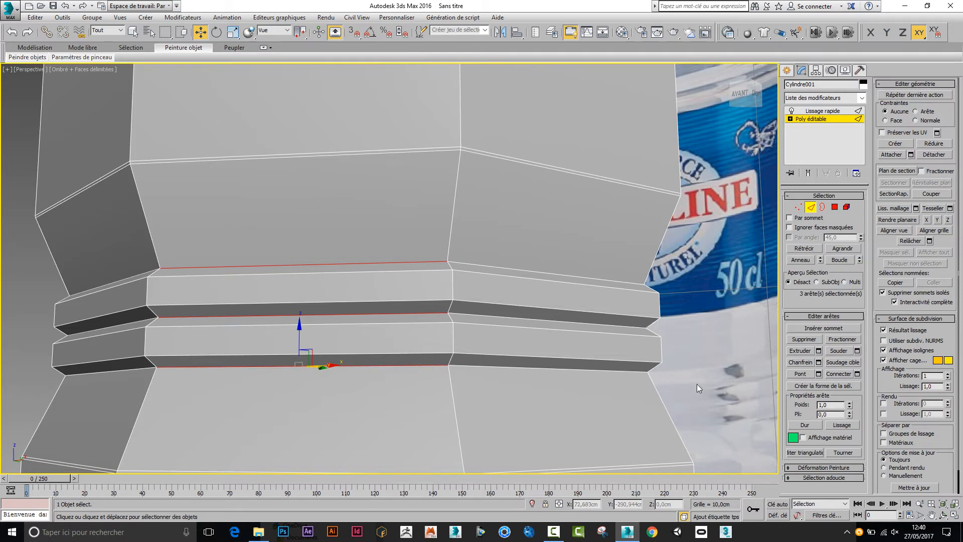
left_click(842, 260)
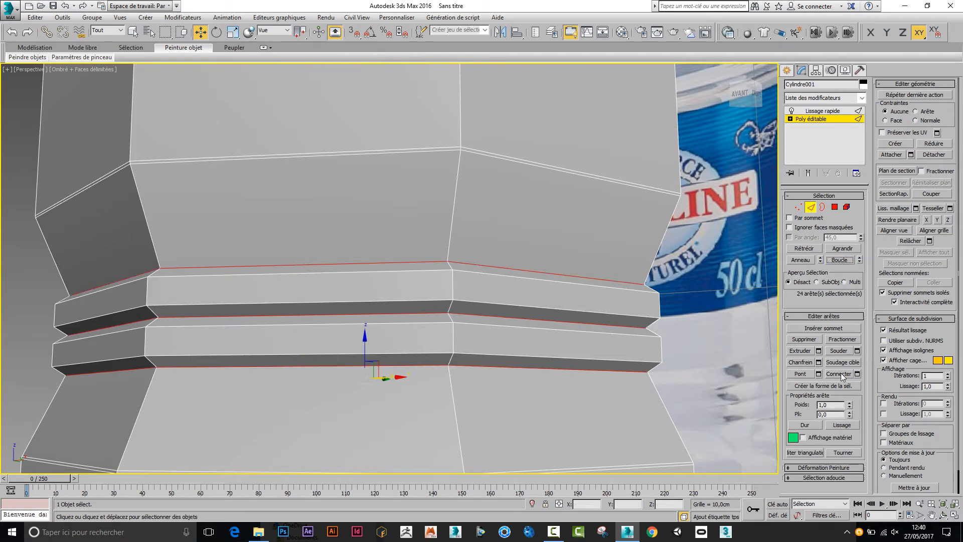
left_click(819, 363)
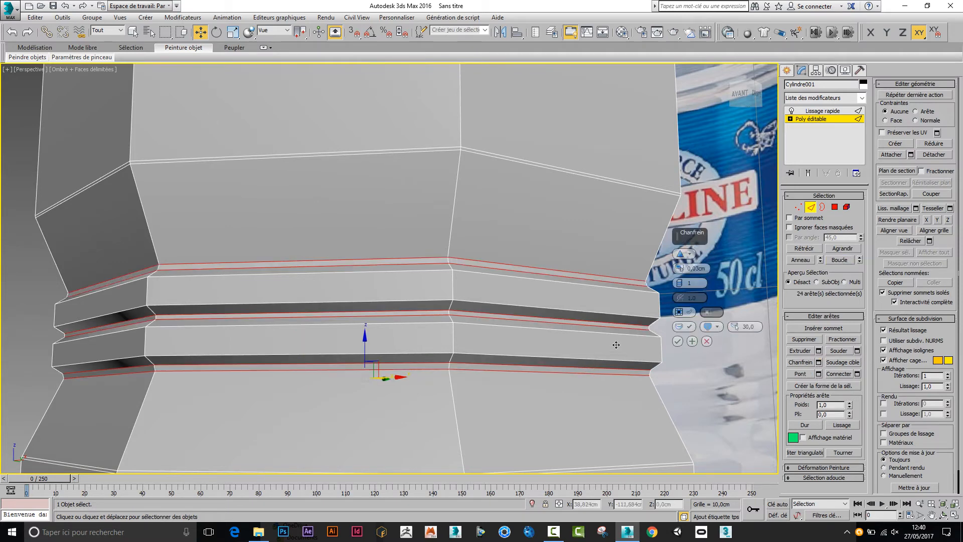
right_click(681, 270)
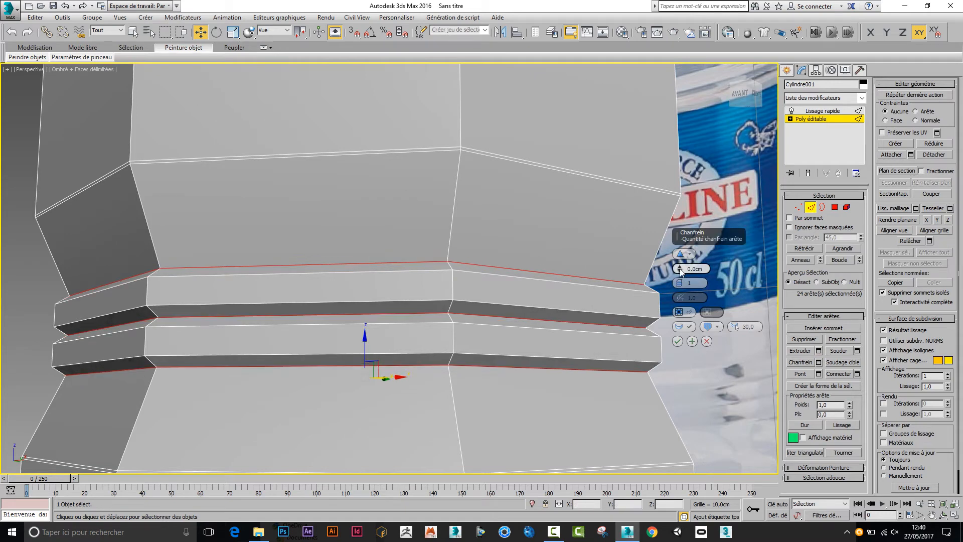
left_click_drag(679, 268, 680, 260)
left_click(677, 341)
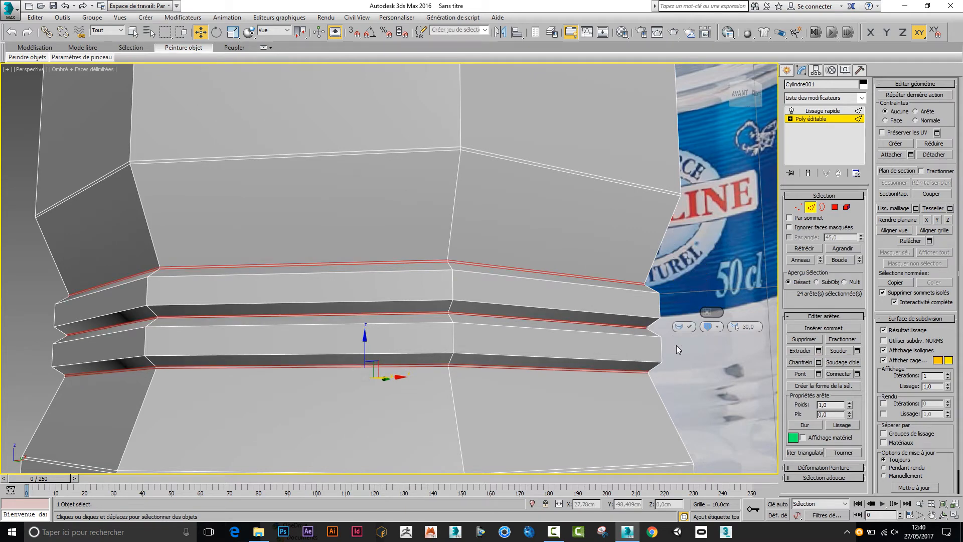
Display the smoothed end result and compare the waist ribs and lower body with the reference bottle.
left_click(811, 207)
left_click(808, 173)
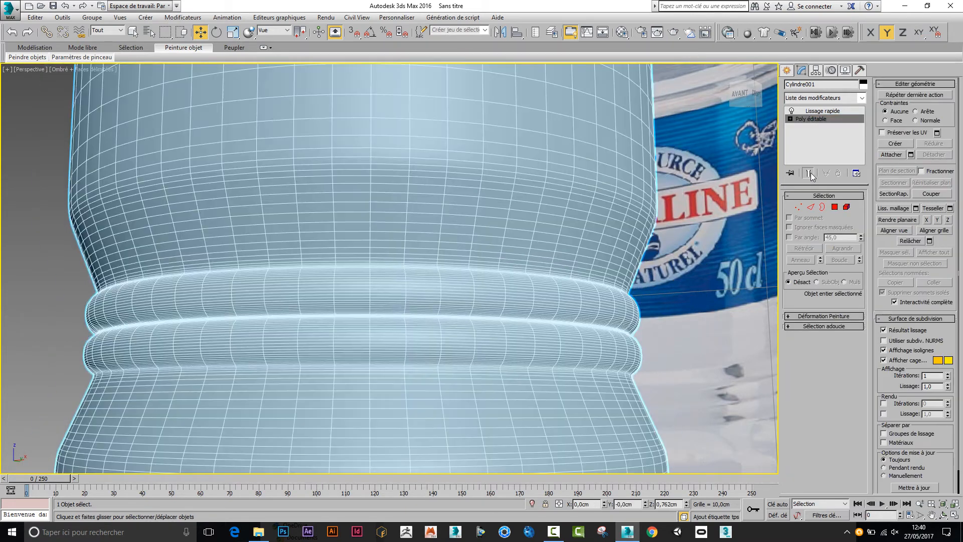
scroll(655, 290, "down", 5)
middle_click_drag(653, 291, 555, 271, "alt")
scroll(556, 284, "up", 2)
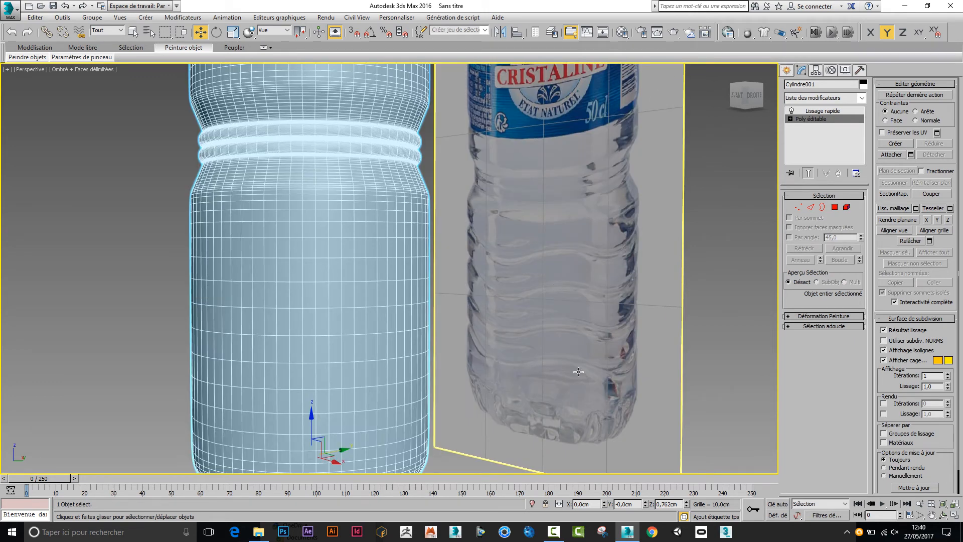
middle_click_drag(366, 316, 429, 287)
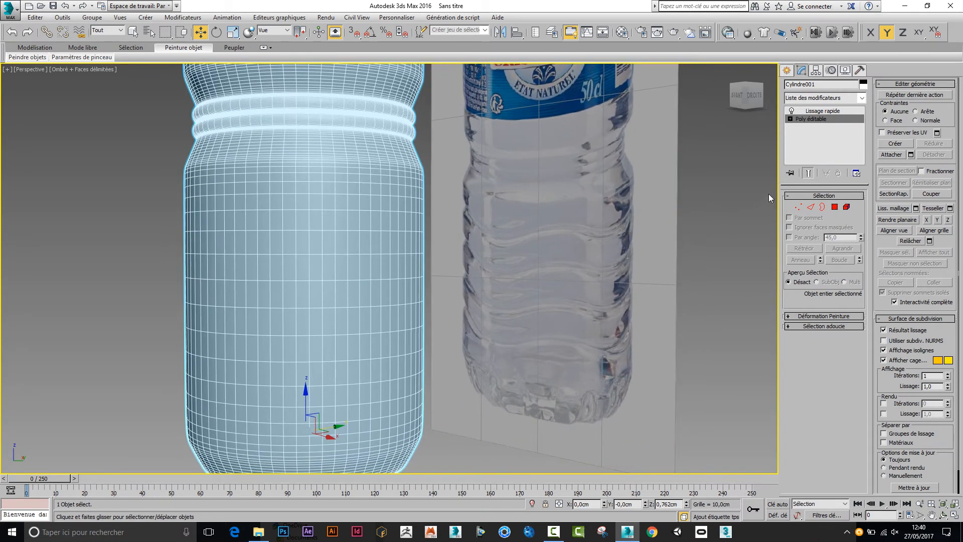
Turn off the smoothed result and connect the ring of vertical edges around the lower body with 4 segments and a slide of 13.
left_click(808, 173)
left_click(810, 207)
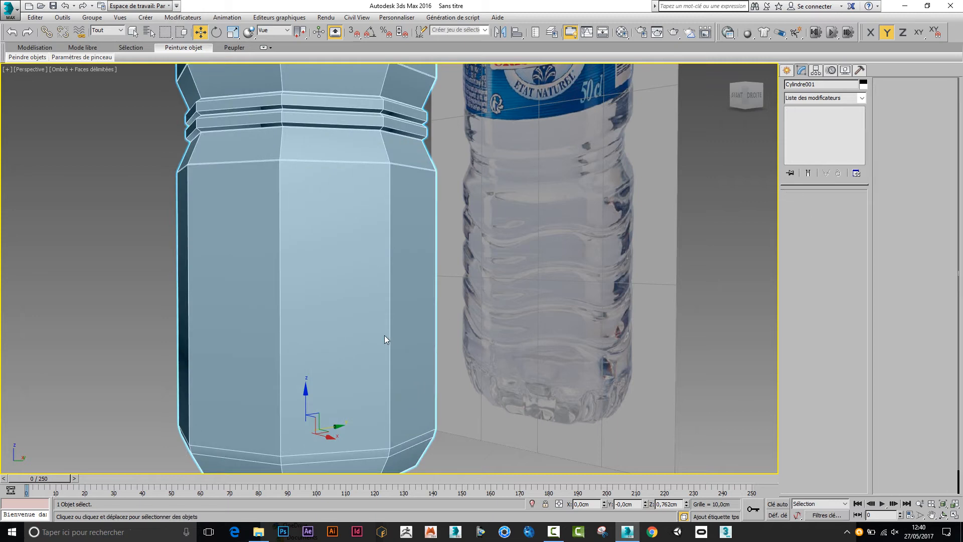
left_click(390, 351)
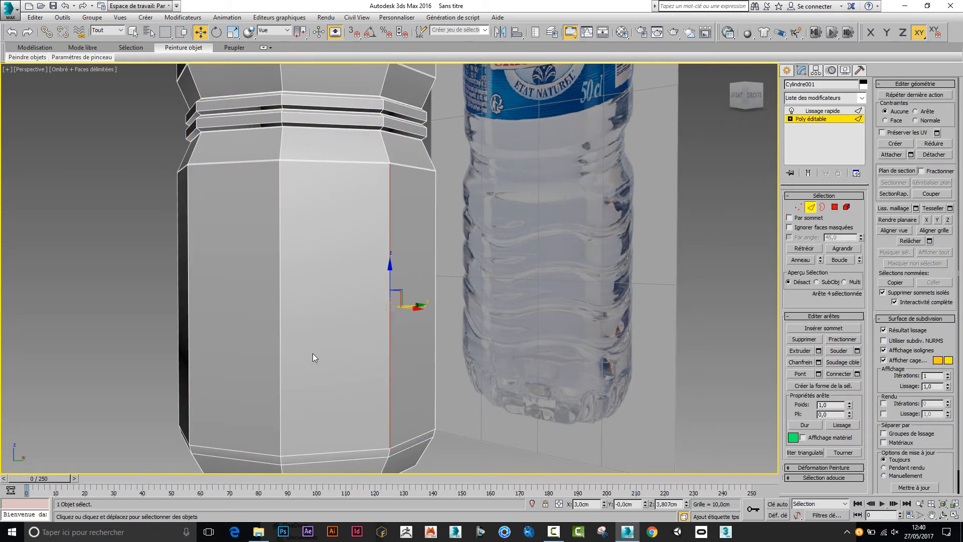
left_click(279, 367, "shift")
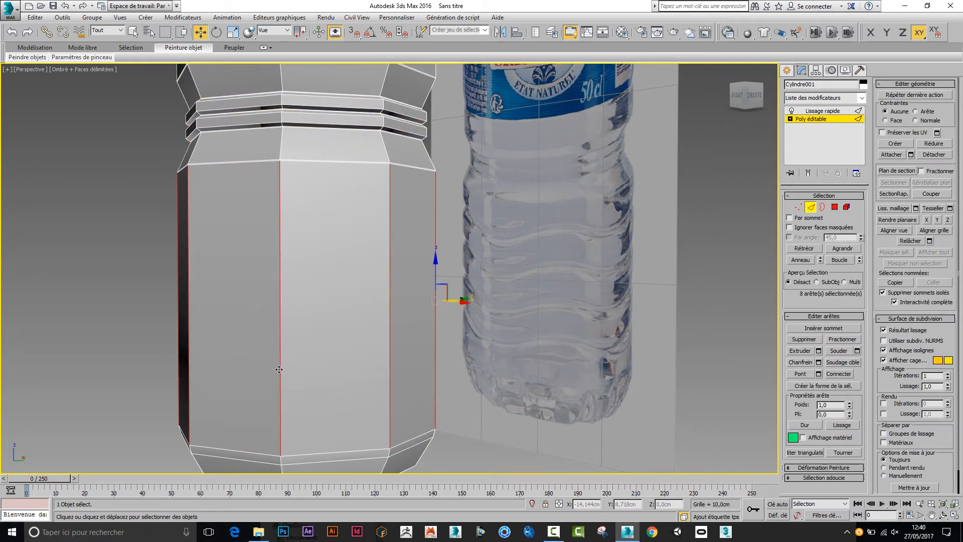
middle_click_drag(333, 384, 584, 308, "alt")
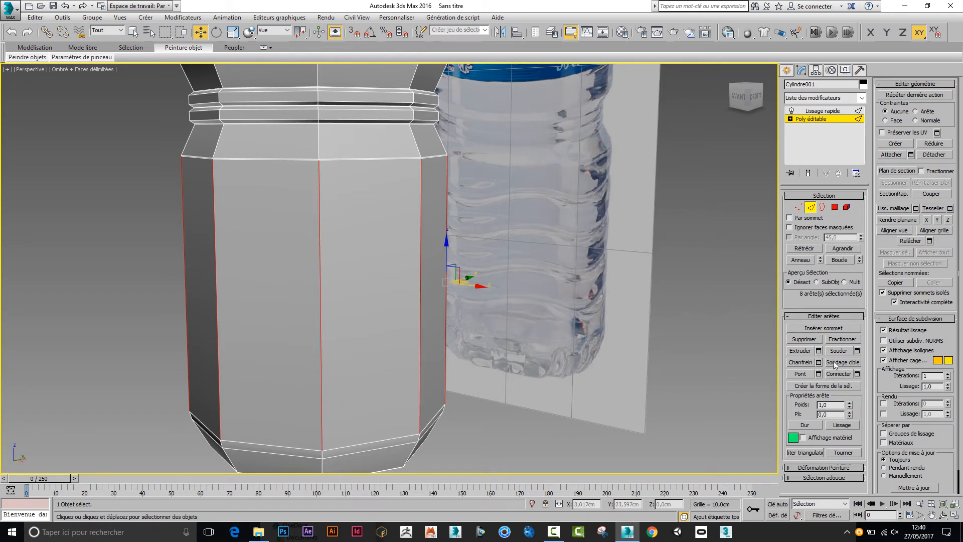
left_click(857, 374)
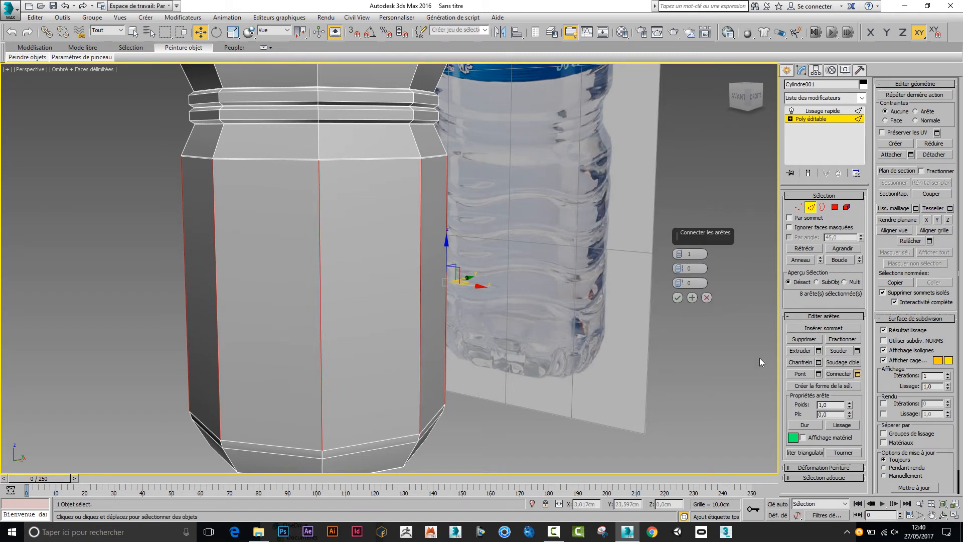
left_click(681, 254)
left_click(681, 253)
left_click(680, 254)
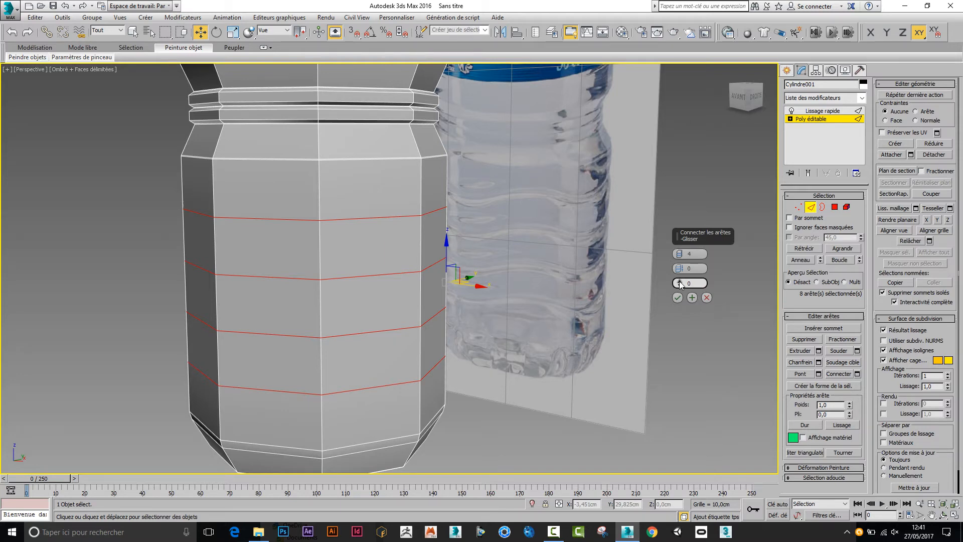
left_click_drag(680, 282, 686, 255)
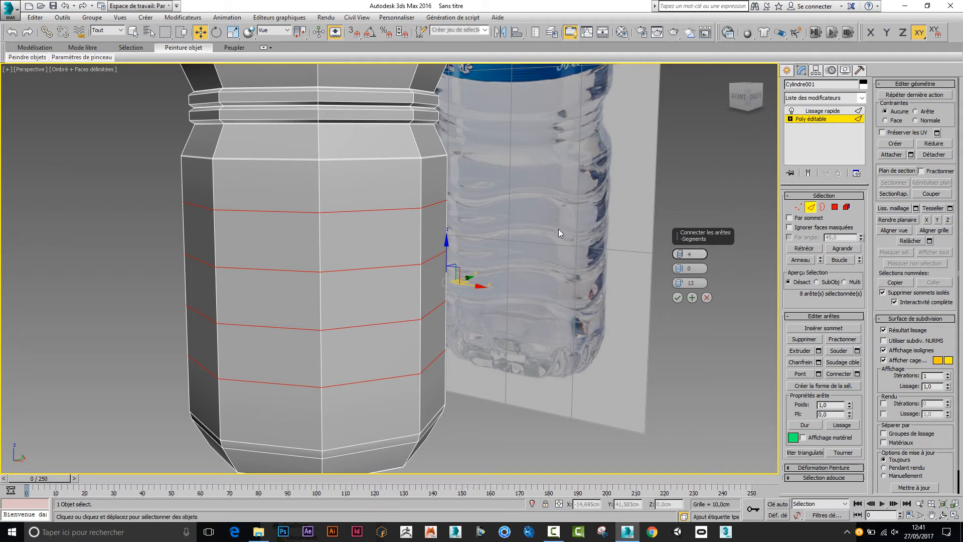
left_click(678, 298)
Try to region-select one column of vertices of the new edge loops on the lower body.
middle_click_drag(543, 342, 525, 306, "alt")
left_click(801, 207)
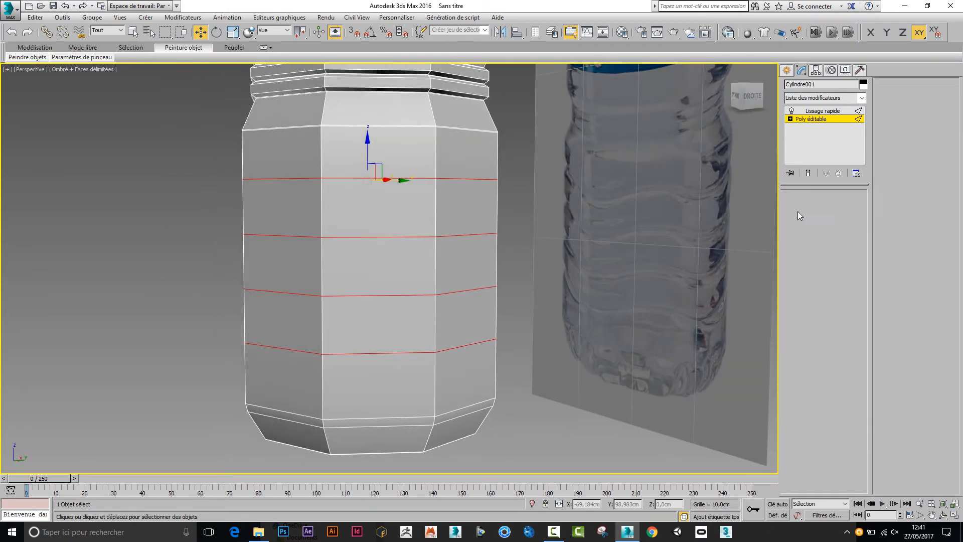
left_click_drag(310, 187, 338, 381)
middle_click_drag(420, 356, 274, 366, "alt")
middle_click_drag(323, 315, 535, 326, "alt")
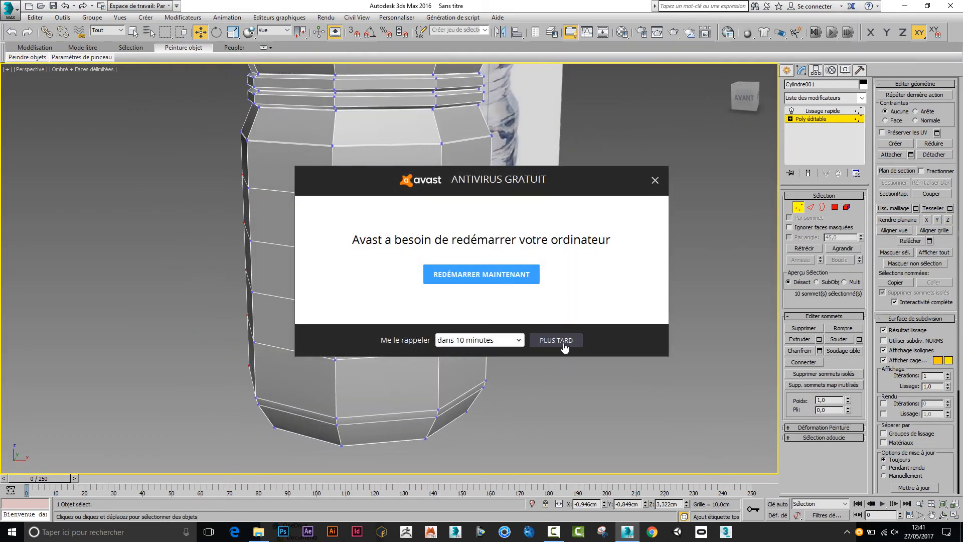
Postpone the Avast restart reminder until tomorrow (demain).
left_click(517, 341)
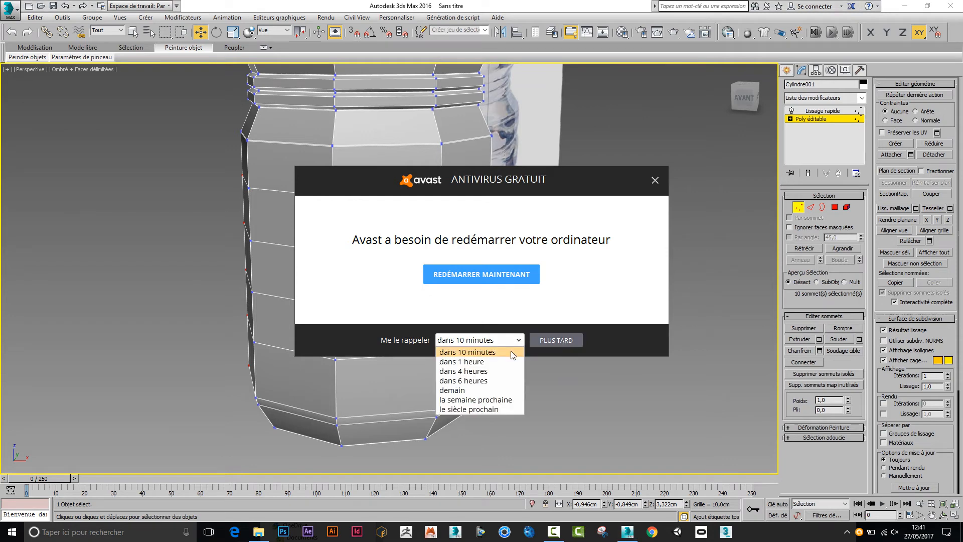
left_click(462, 391)
left_click(555, 343)
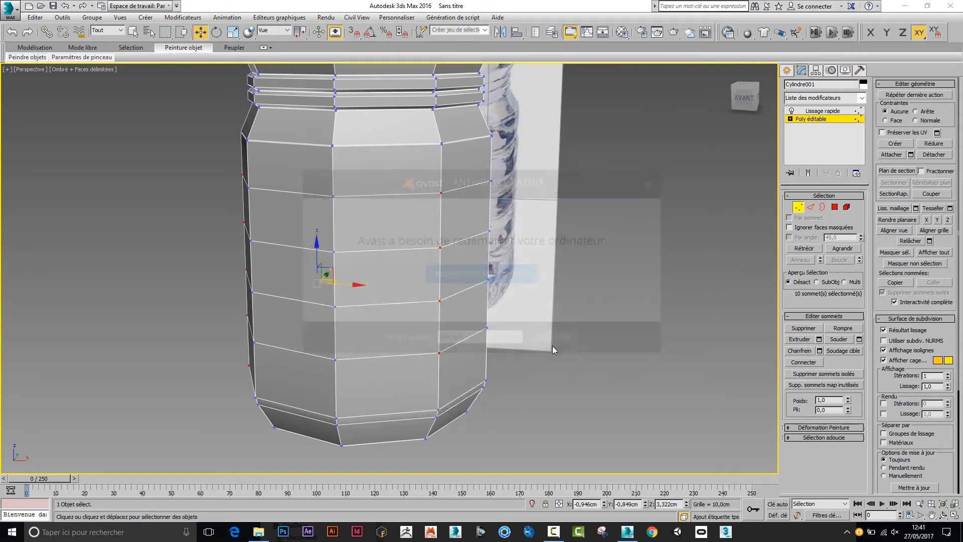
With hidden faces ignored, lower the new loops' vertices on every other vertical edge around the lower body to form zigzag loops.
middle_click_drag(501, 297, 544, 306, "alt")
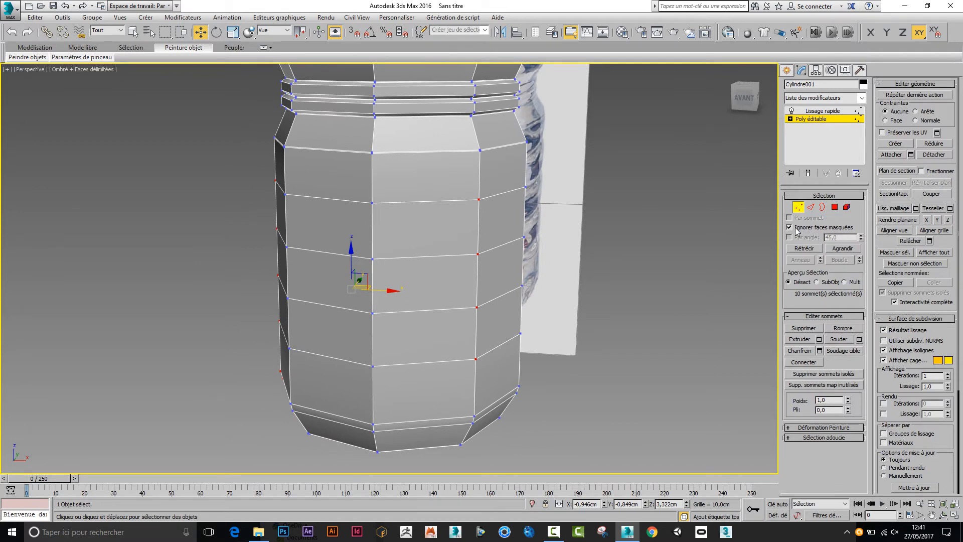
middle_click_drag(486, 225, 435, 186, "alt")
left_click_drag(421, 171, 458, 376)
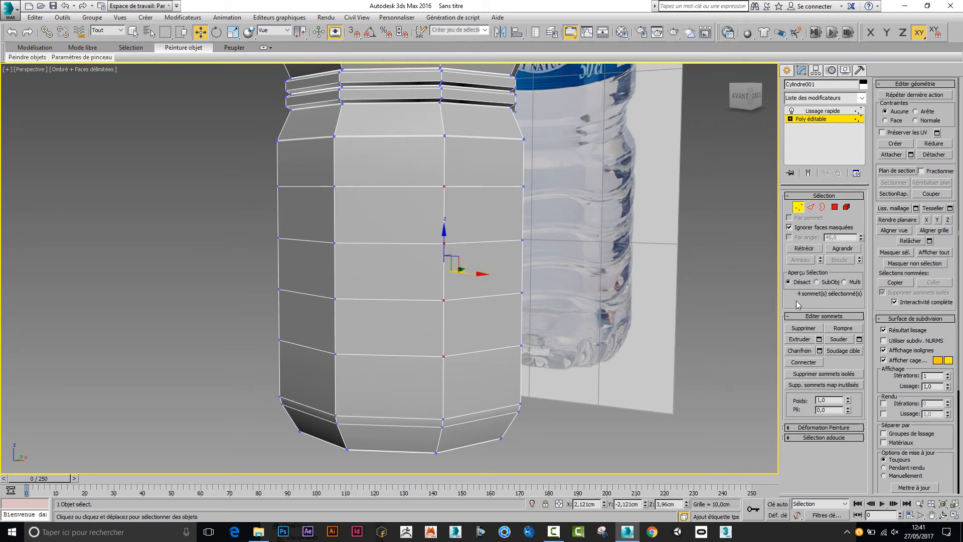
middle_click_drag(635, 359, 559, 226, "alt")
left_click_drag(543, 179, 577, 393)
middle_click_drag(662, 377, 537, 376, "alt")
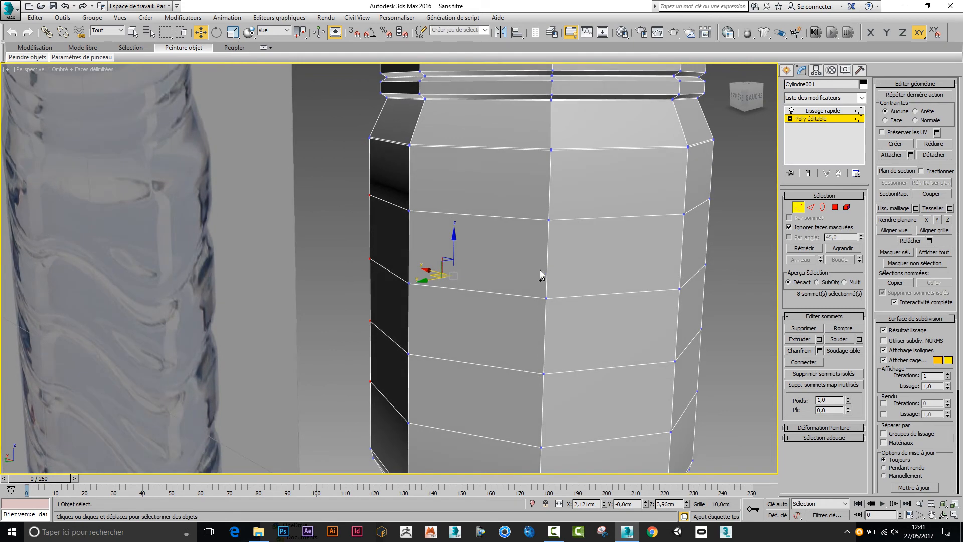
left_click_drag(512, 194, 551, 441, "ctrl")
middle_click_drag(572, 461, 465, 410, "alt")
left_click_drag(387, 239, 426, 396, "ctrl")
left_click_drag(422, 288, 425, 311)
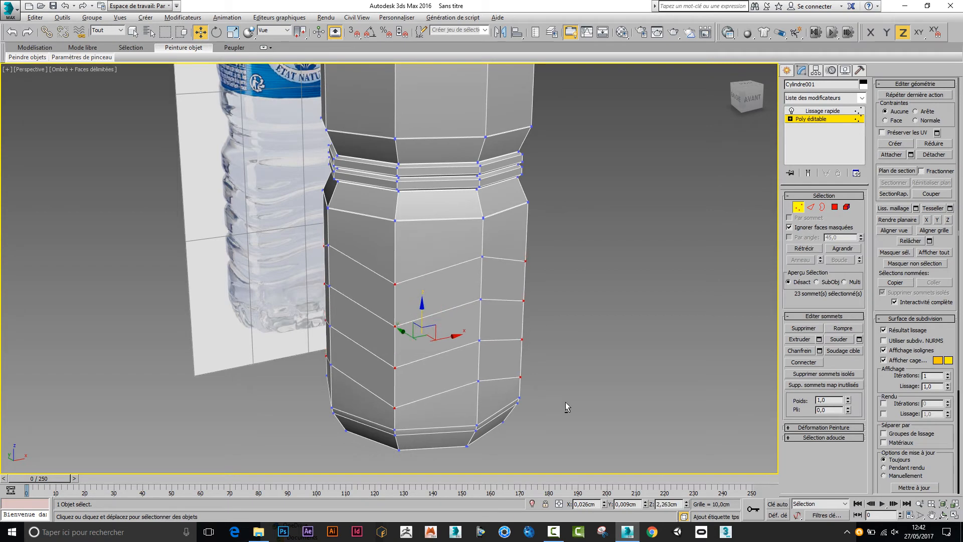
Chamfer the four zigzag edge loops of the lower body by 0.171 cm with one segment.
middle_click_drag(565, 402, 462, 397, "alt")
key("2")
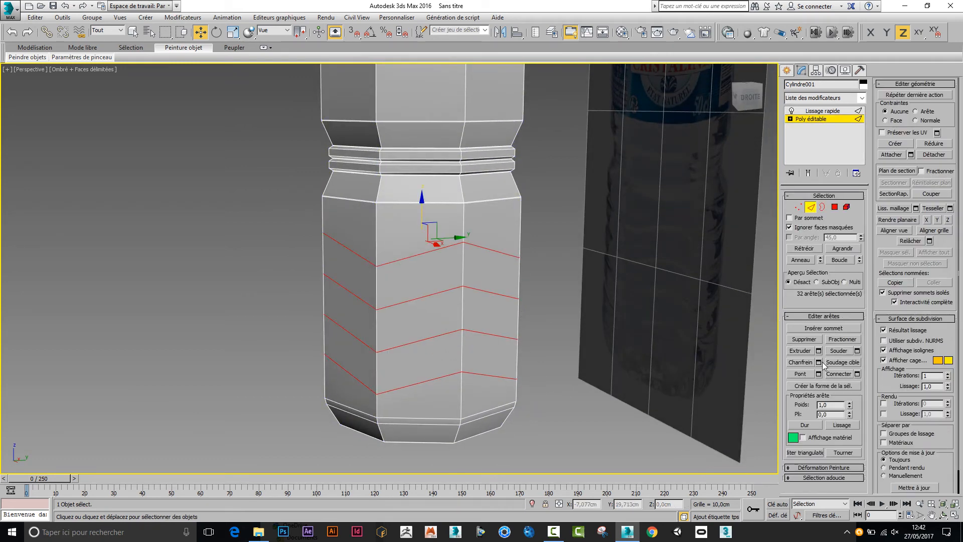
left_click(819, 363)
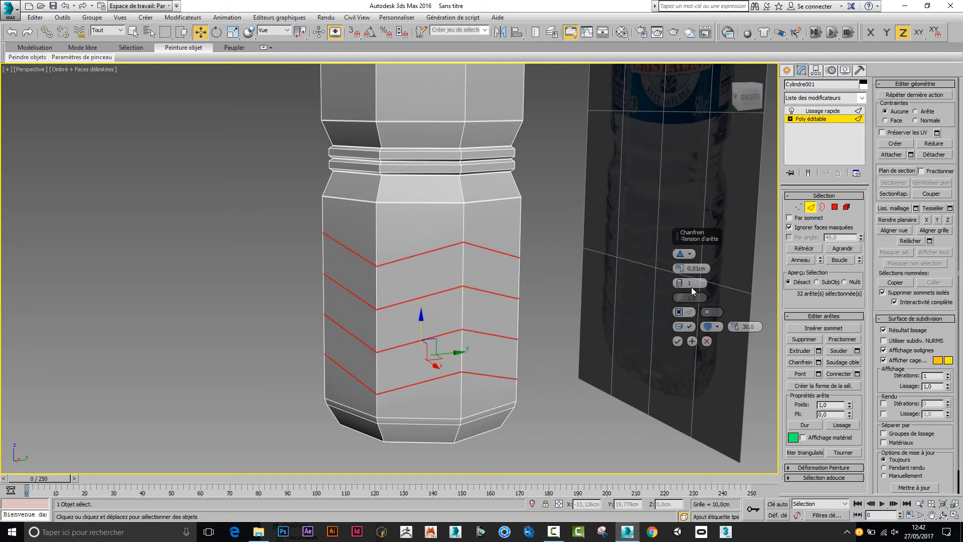
left_click_drag(680, 268, 681, 258)
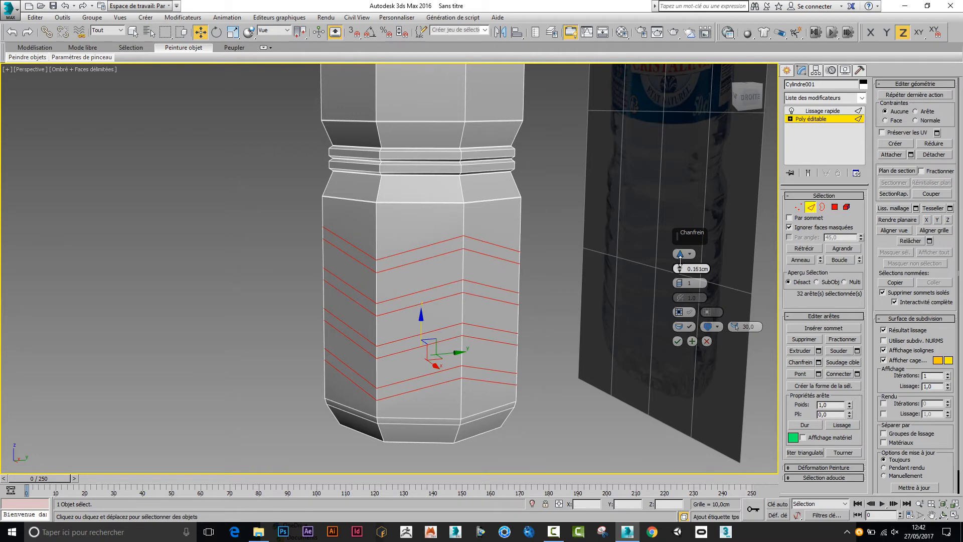
left_click_drag(680, 260, 681, 258)
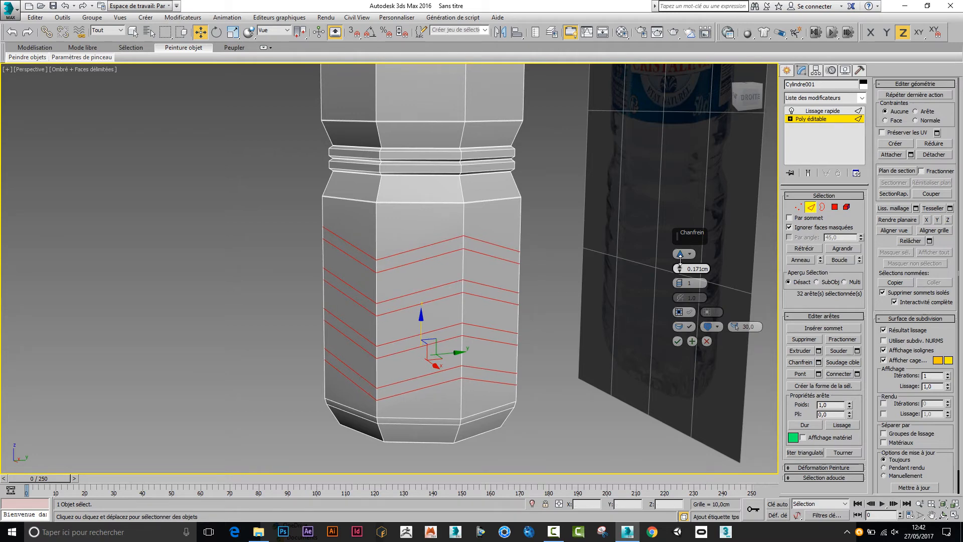
left_click(678, 341)
Select the full polygon loops of all four zigzag bands around the lower body.
middle_click_drag(558, 361, 601, 319)
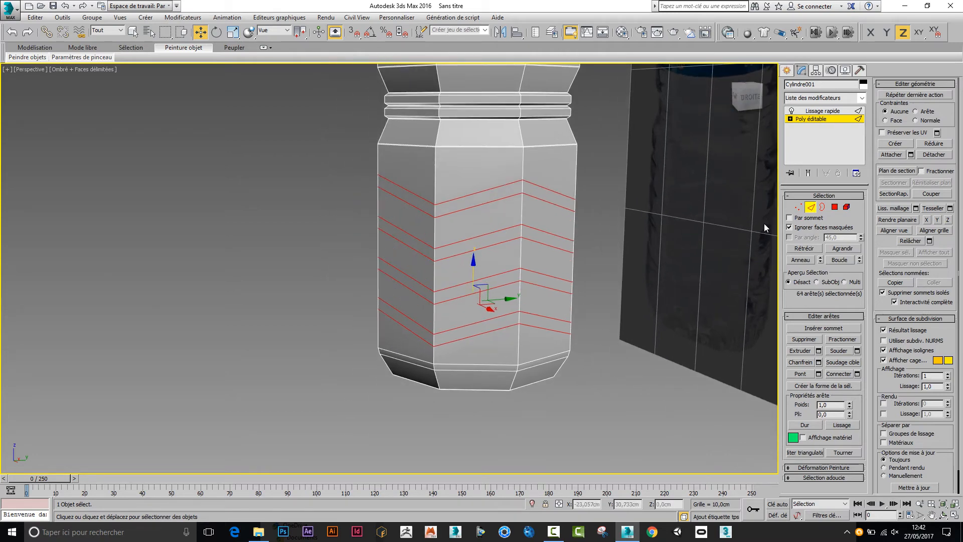
left_click(835, 207)
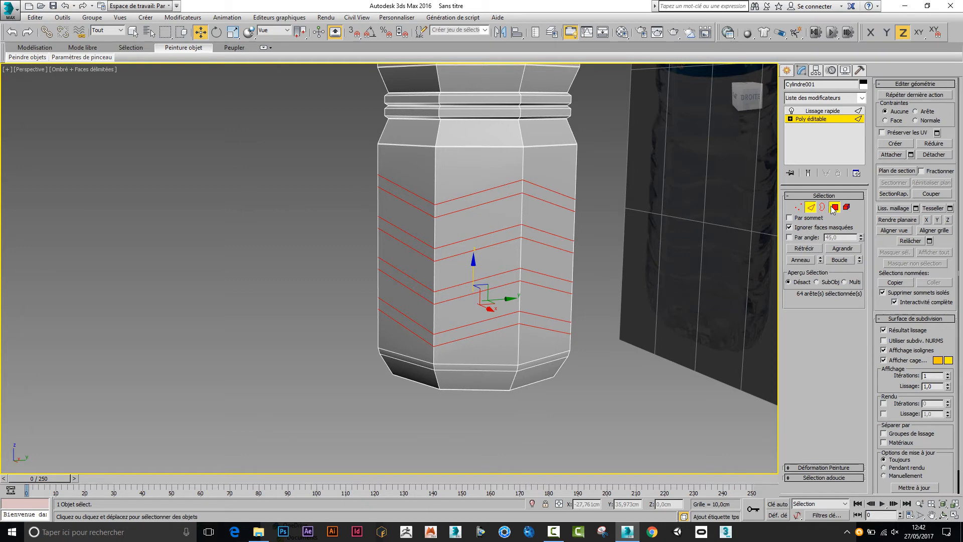
left_click(474, 206)
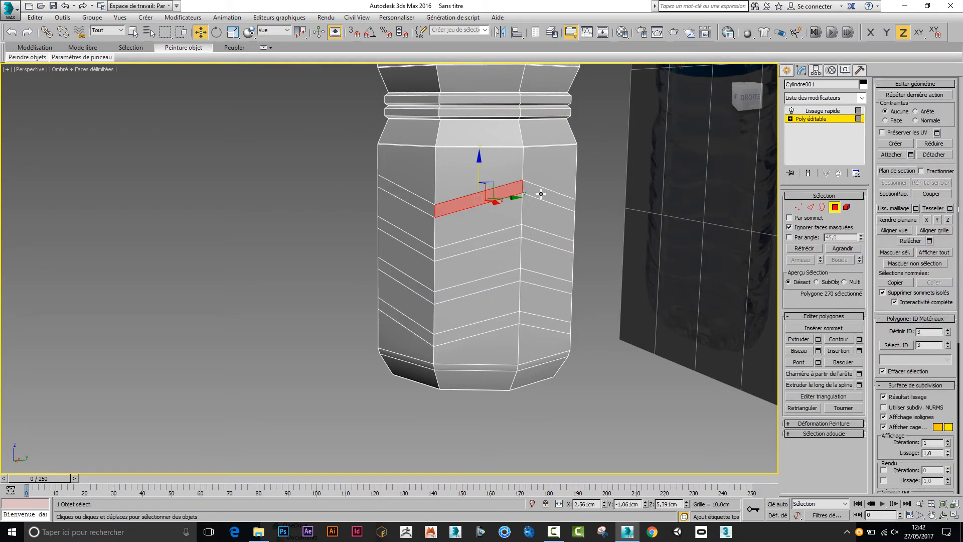
left_click(558, 198, "shift")
left_click(501, 244, "ctrl")
left_click(535, 241, "shift")
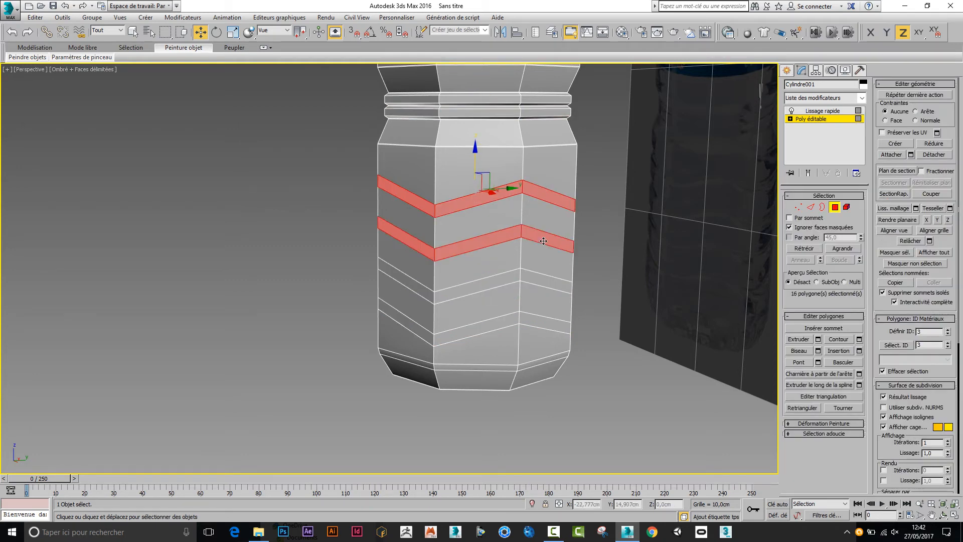
left_click(498, 282, "ctrl")
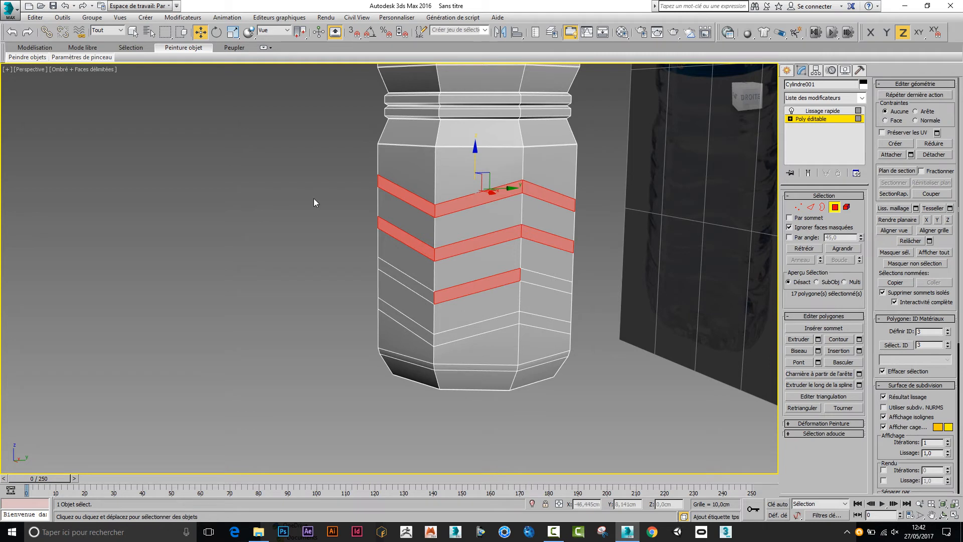
left_click(133, 32)
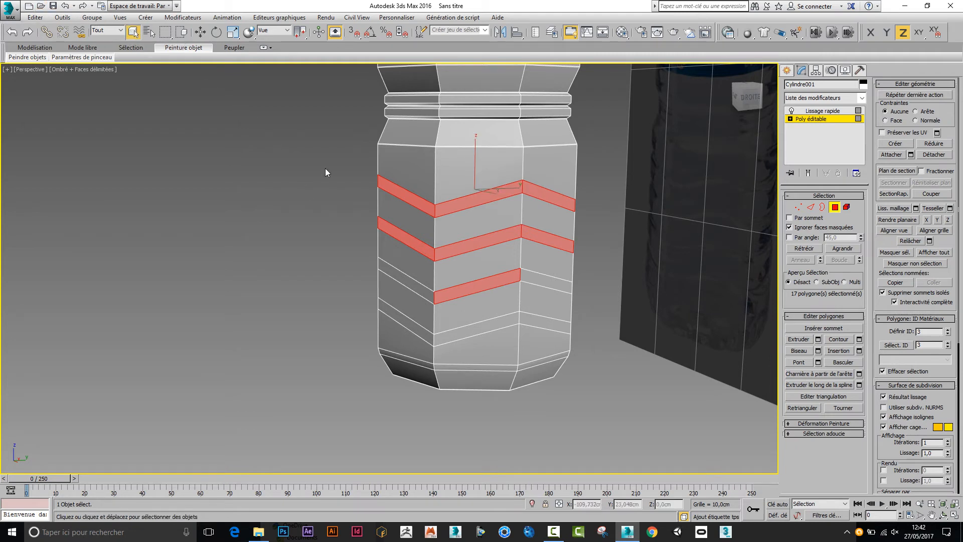
left_click(543, 279, "shift")
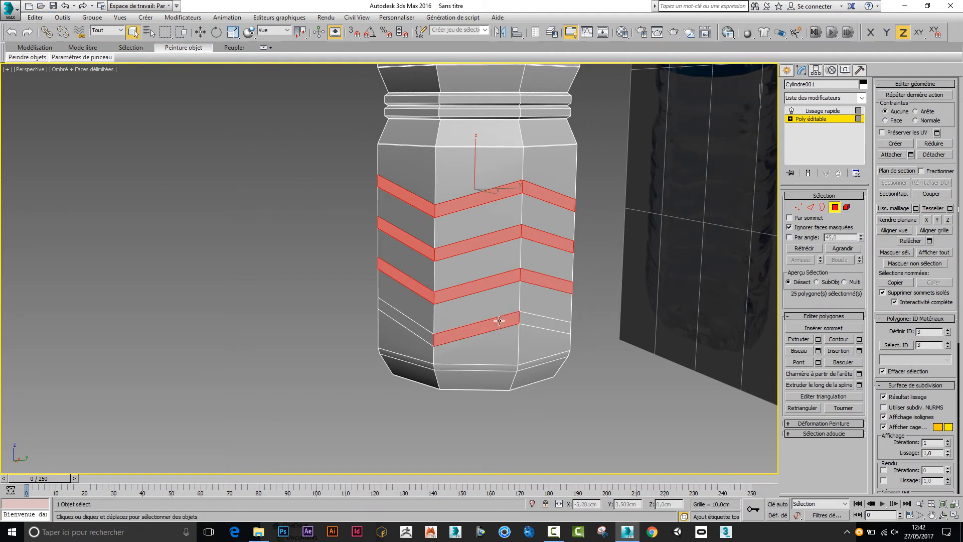
left_click(501, 321, "ctrl")
left_click(545, 319, "shift")
scroll(575, 266, "up", 3)
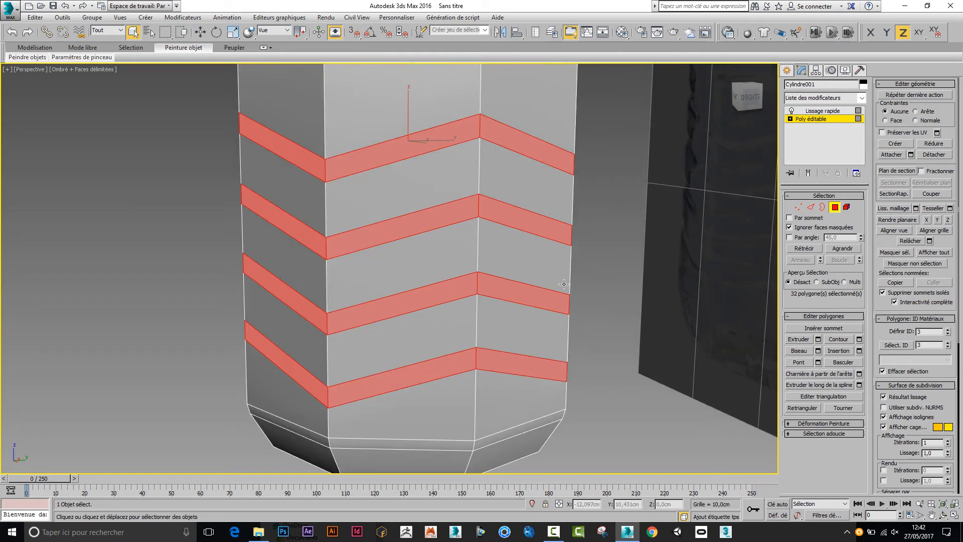
middle_click_drag(552, 293, 585, 316, "alt")
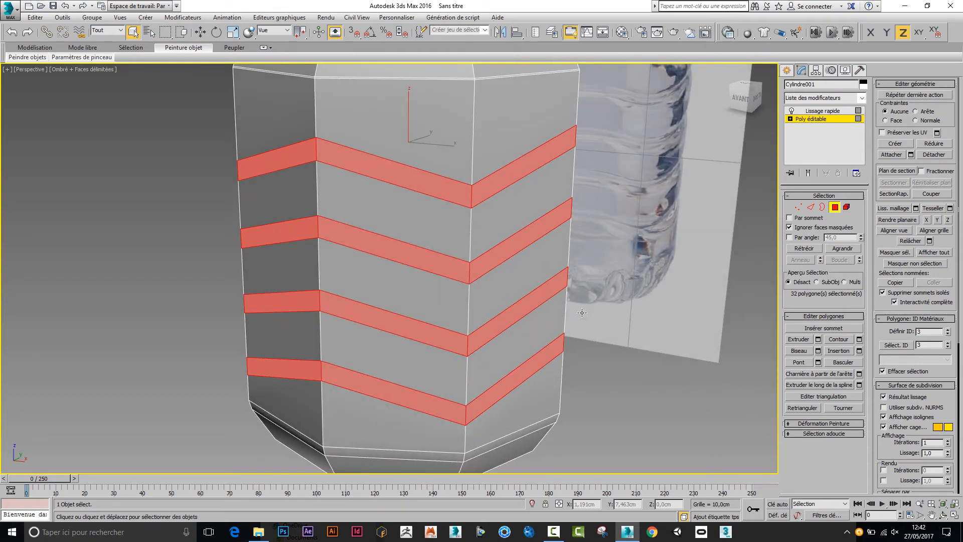
Bevel the four zigzag bands inward with a height of -0.075 cm and an outline of -0.075 cm.
left_click(818, 351)
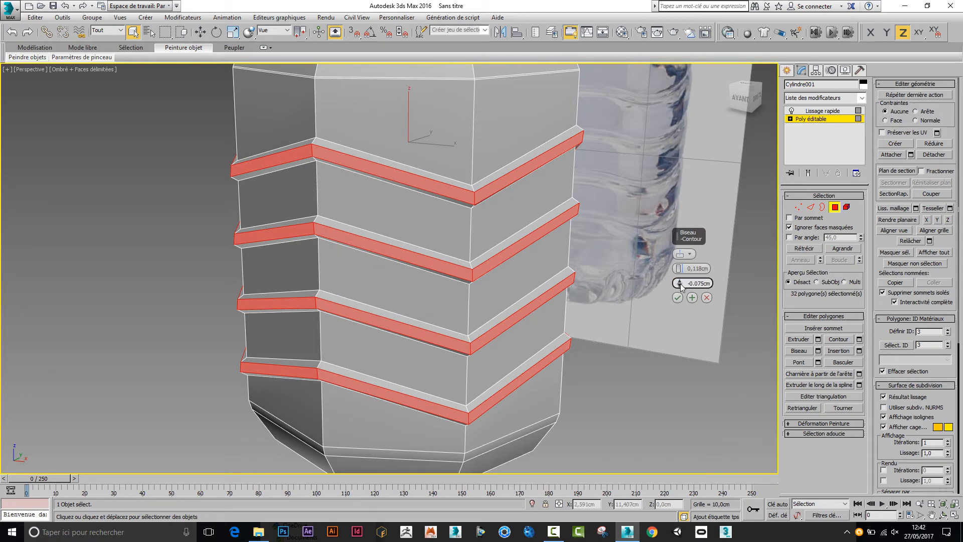
left_click_drag(679, 271, 679, 270)
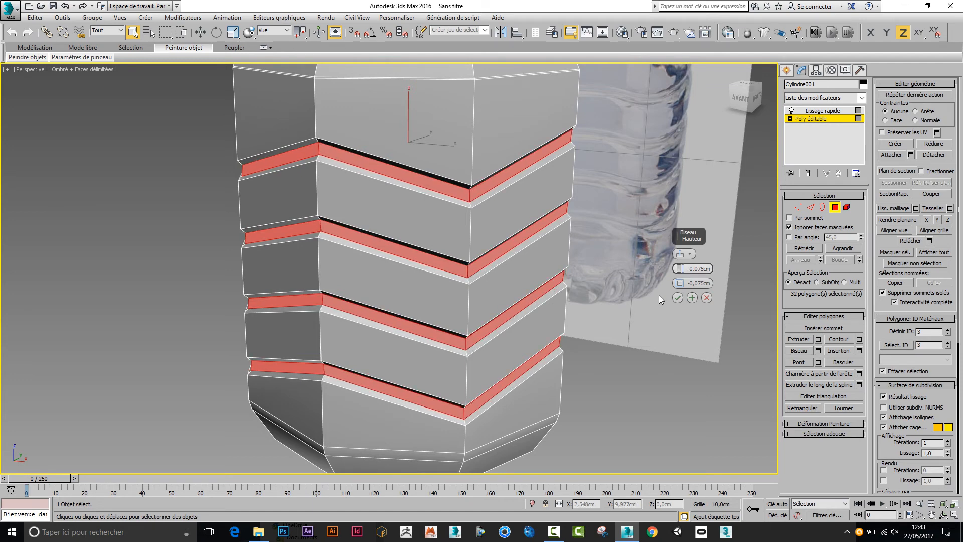
left_click(678, 297)
Select the outer edge loops bordering the four beveled zigzag grooves of the lower body in edge mode.
scroll(628, 225, "up", 6)
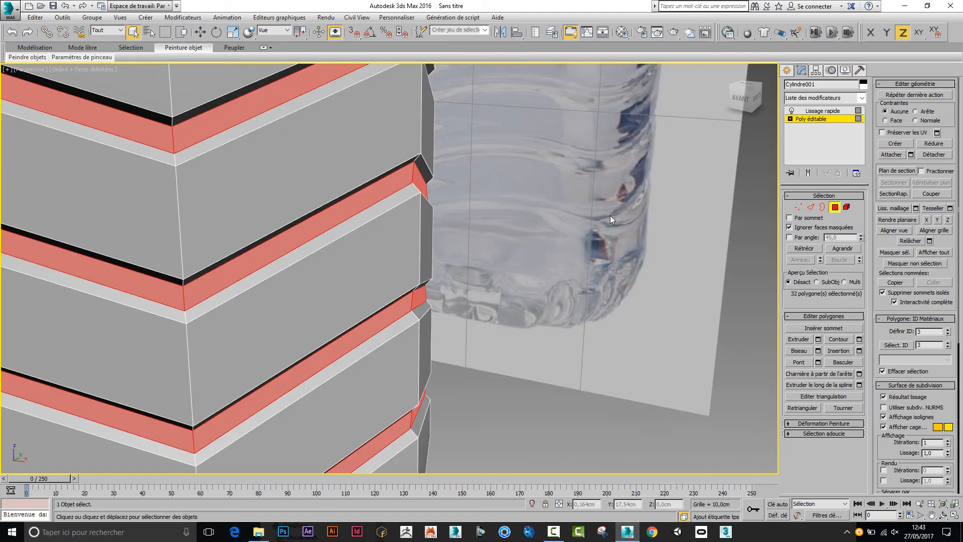
middle_click_drag(611, 208, 612, 233, "alt")
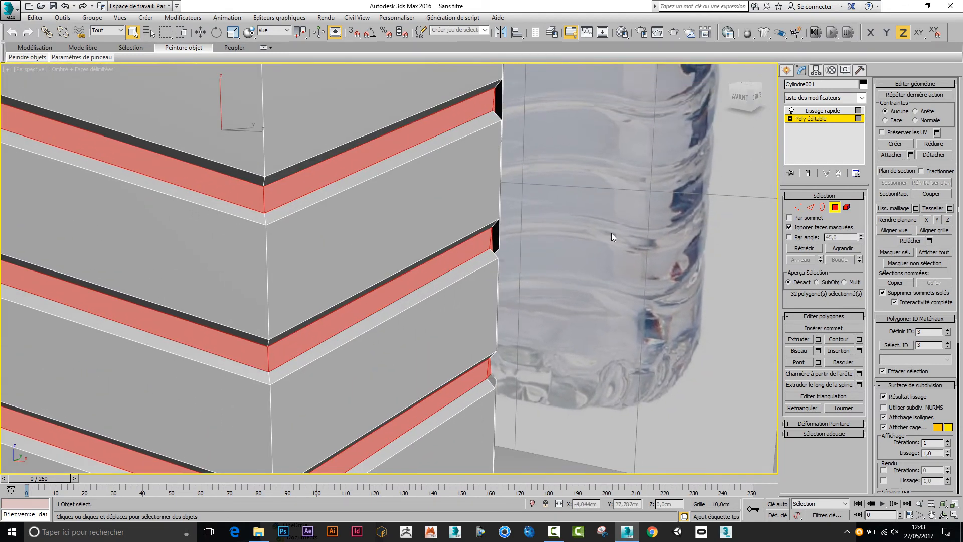
left_click(812, 207)
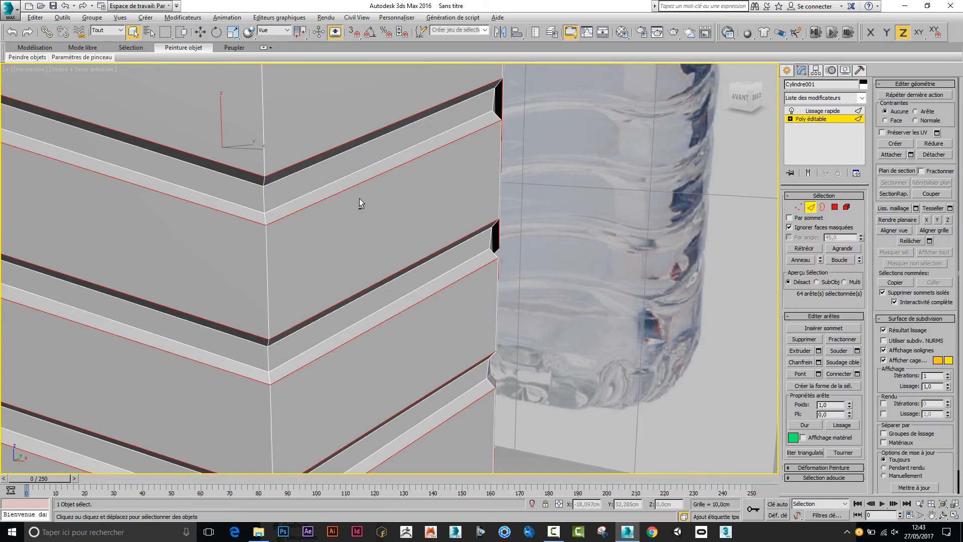
middle_click_drag(359, 197, 356, 190, "alt")
left_click(339, 102, "ctrl")
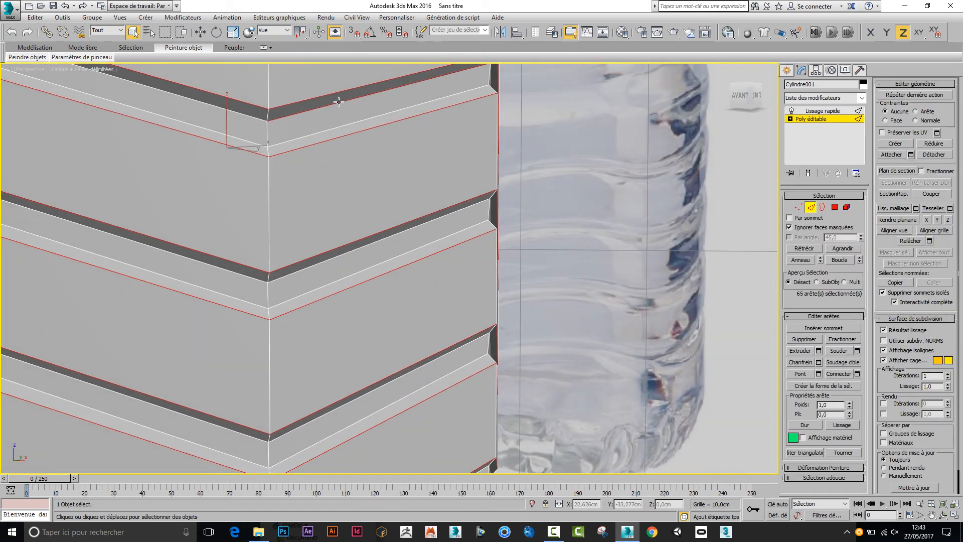
left_click(338, 128, "ctrl")
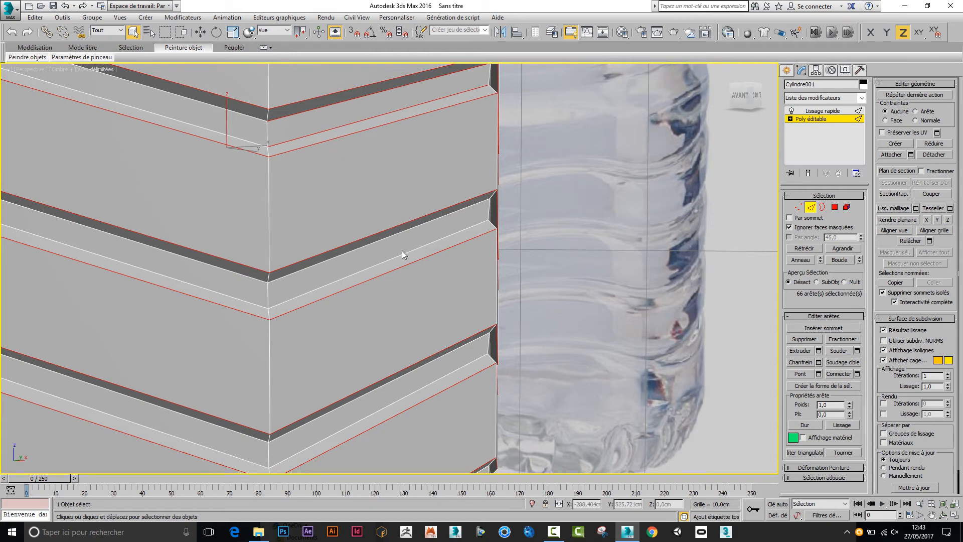
middle_click_drag(415, 257, 417, 235, "alt")
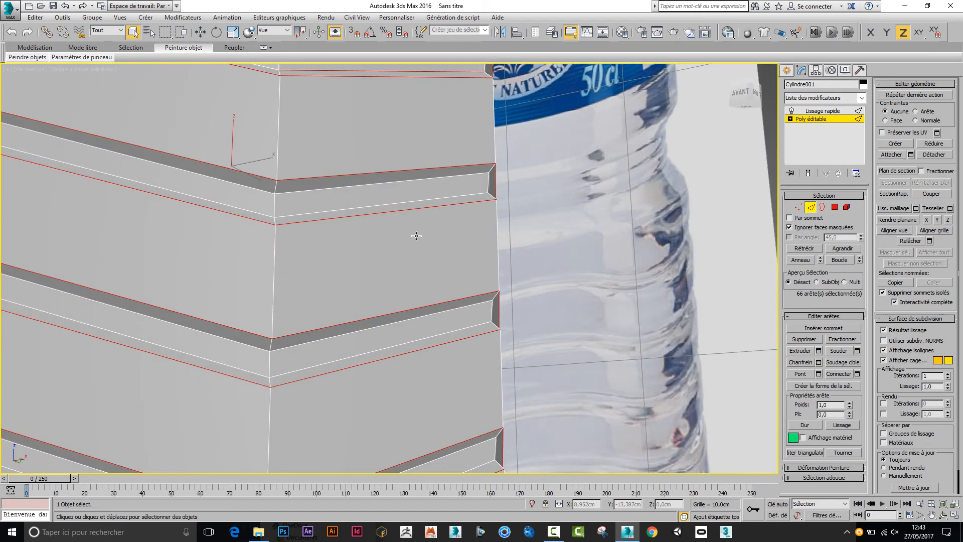
left_click(391, 186, "ctrl")
left_click(383, 205, "ctrl")
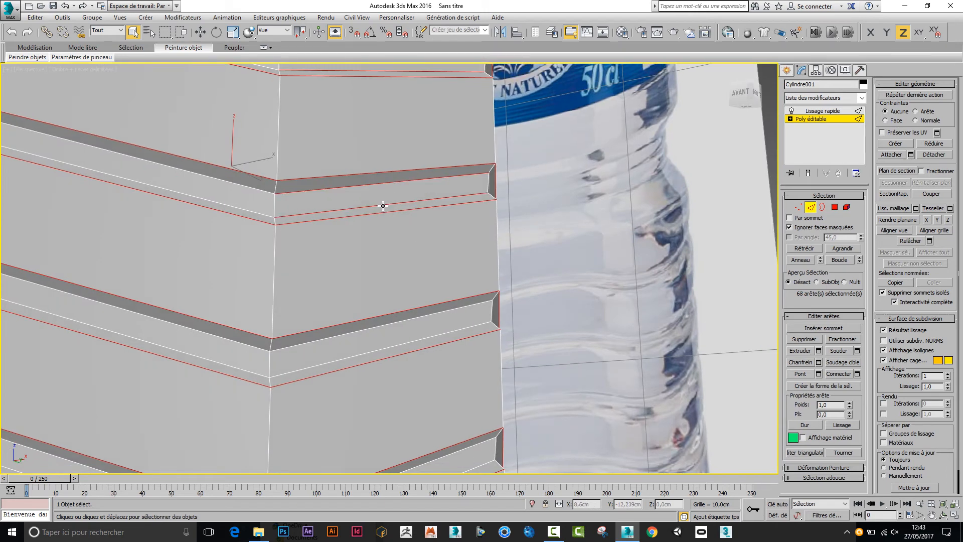
left_click(395, 320, "ctrl")
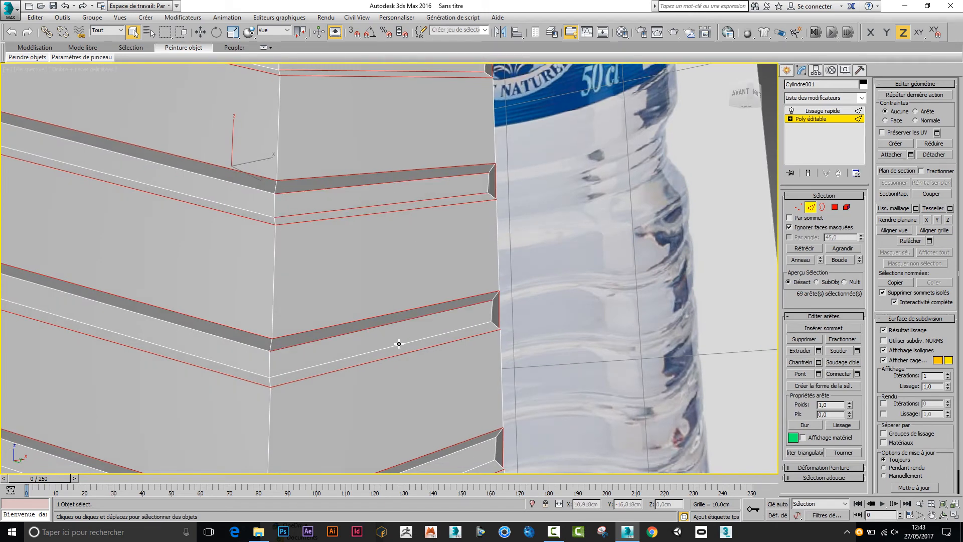
left_click(399, 344, "ctrl")
middle_click_drag(408, 356, 457, 311, "alt")
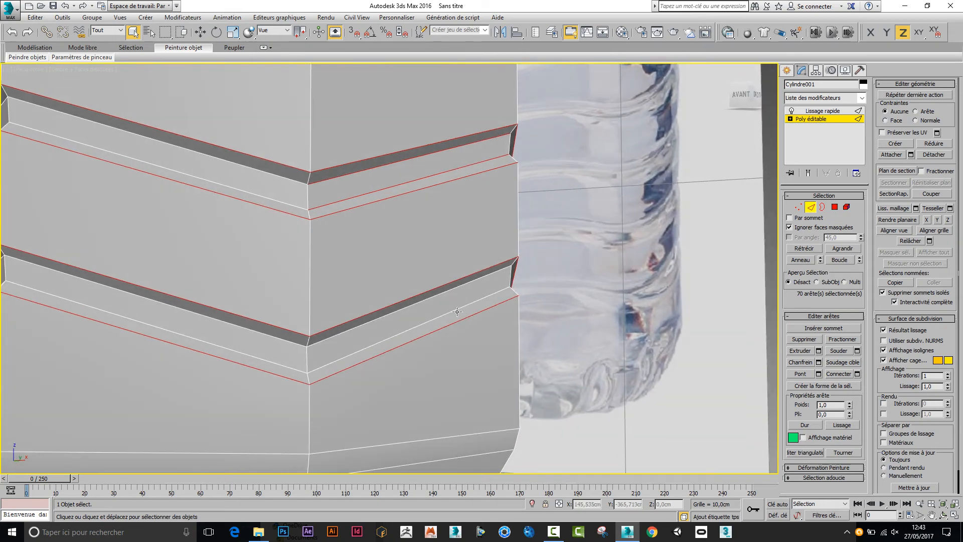
key("ctrl+z")
key("ctrl+z")
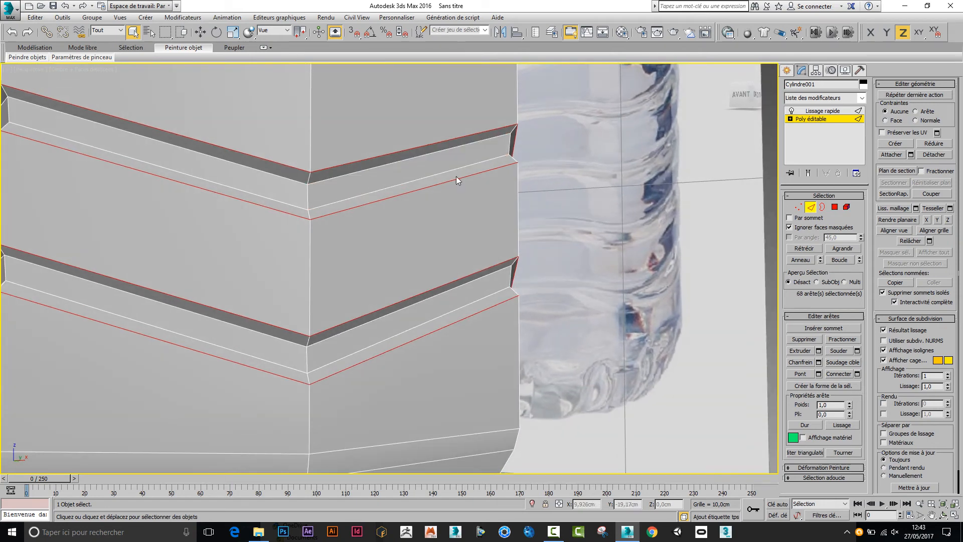
middle_click_drag(456, 176, 605, 232, "alt")
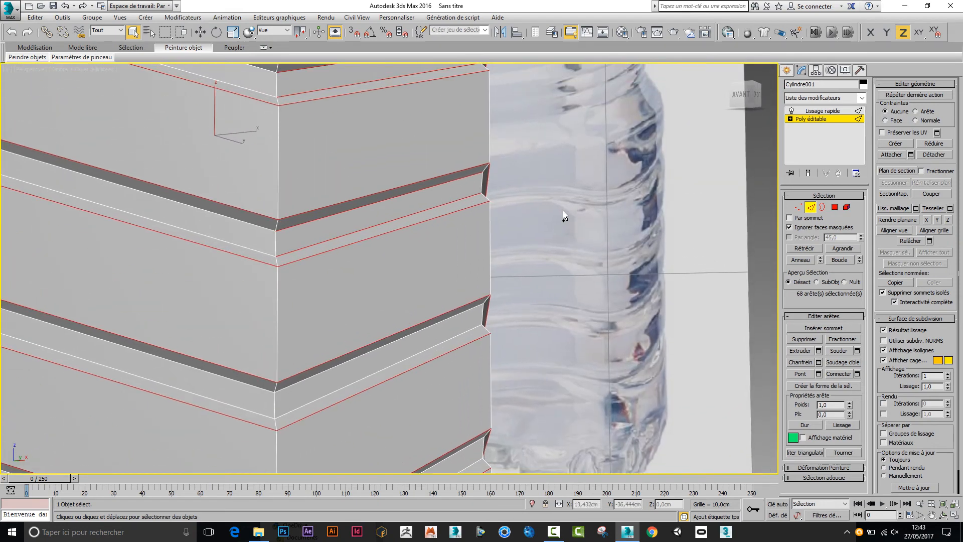
key("ctrl+z")
key("ctrl+z")
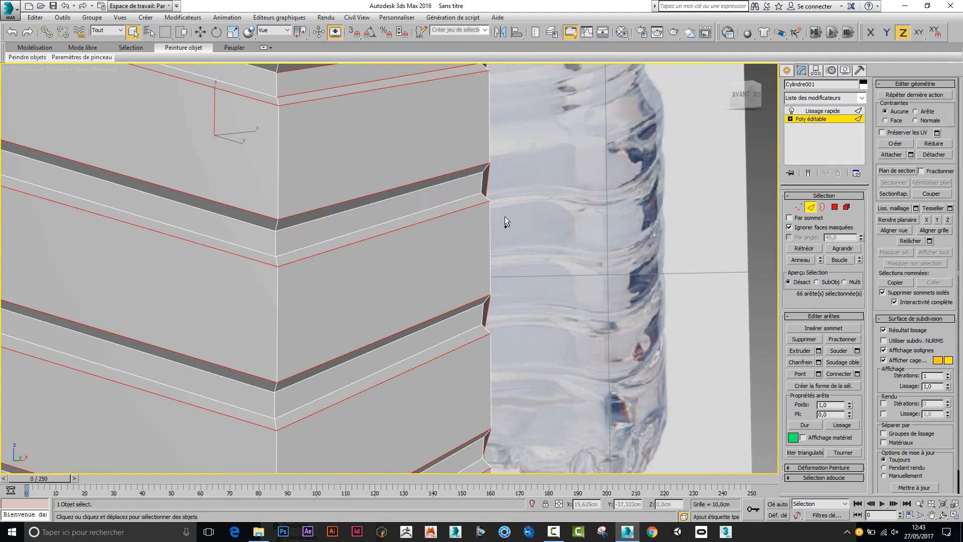
middle_click_drag(455, 178, 466, 258)
key("ctrl+z")
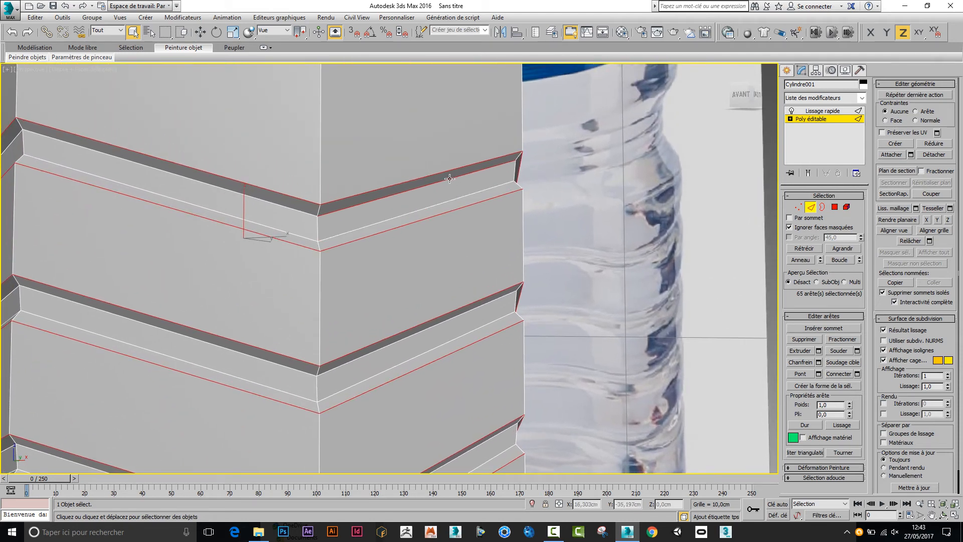
key("ctrl+z")
Chamfer the outer edge loops of the four zigzag grooves by about 0.01 cm.
left_click(819, 363)
left_click_drag(679, 269, 680, 282)
left_click(678, 341)
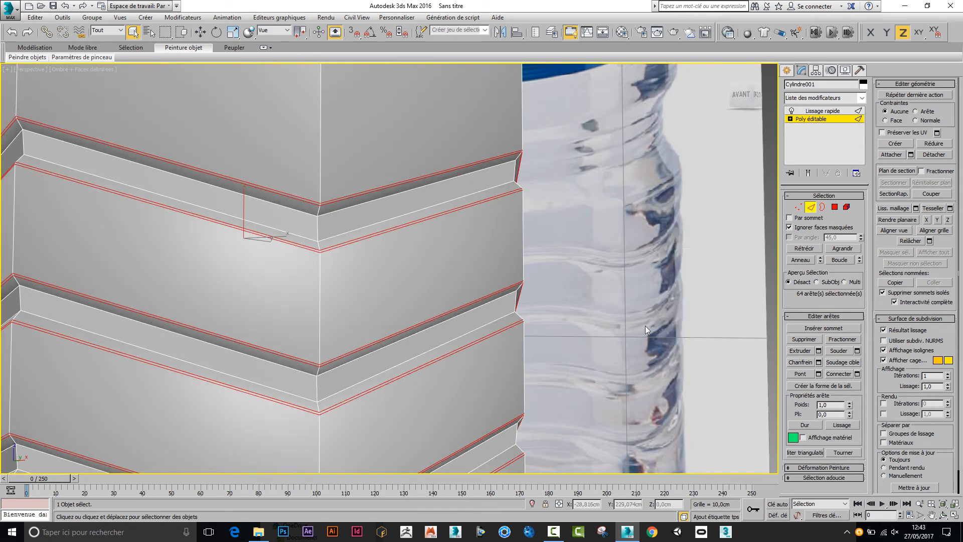
Select the inner upper and lower edges of the upper three zigzag grooves on one face of the lower body.
left_click(422, 186)
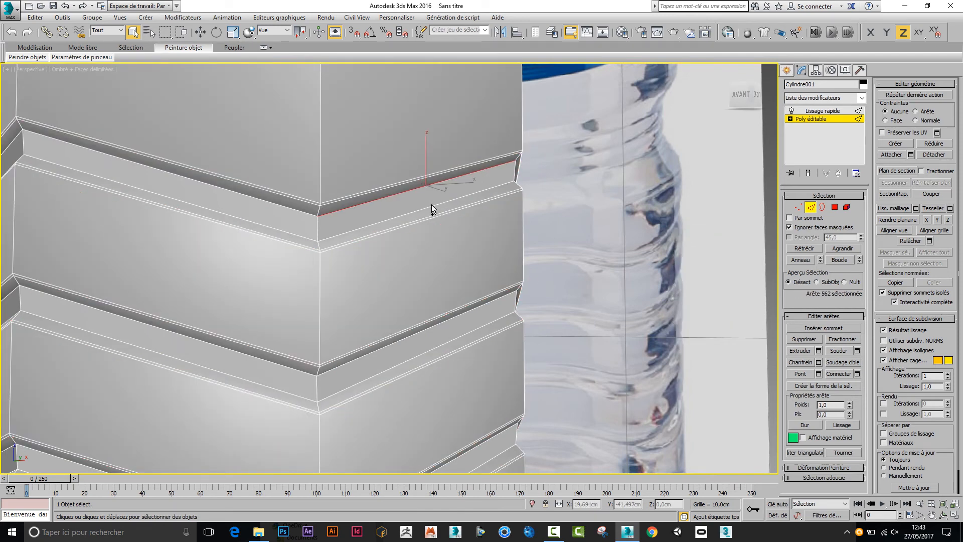
left_click(431, 207, "ctrl")
middle_click_drag(432, 239, 445, 223)
left_click(445, 222, "ctrl")
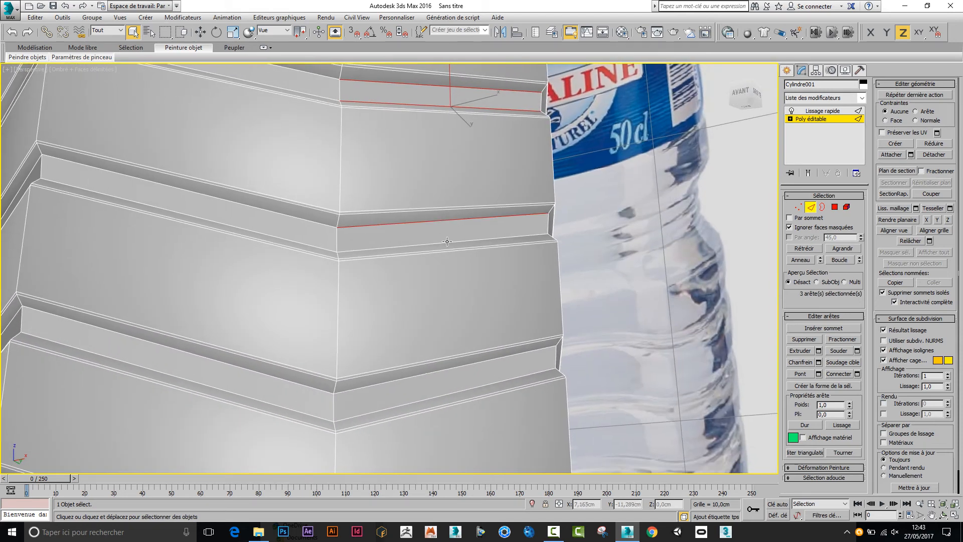
left_click(447, 243, "ctrl")
left_click(470, 364, "ctrl")
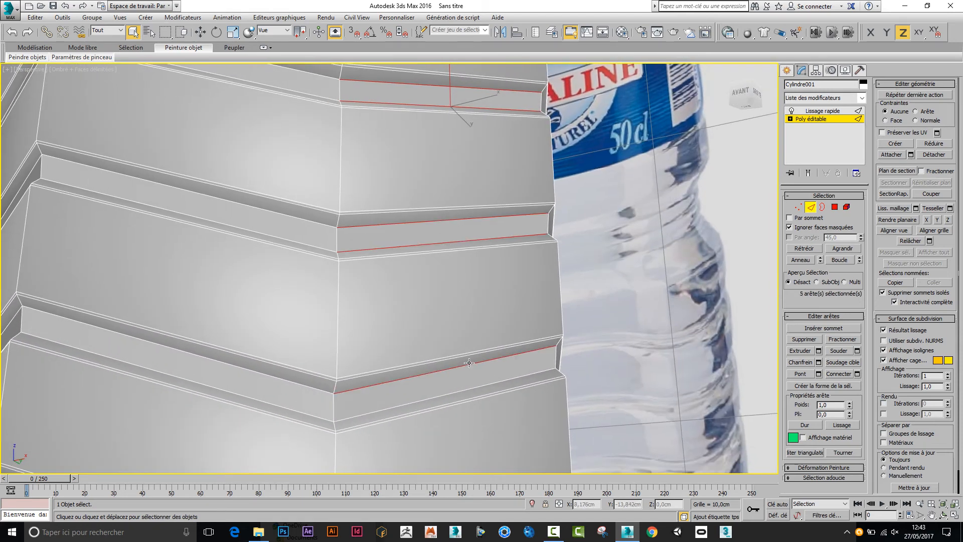
left_click(478, 387, "ctrl")
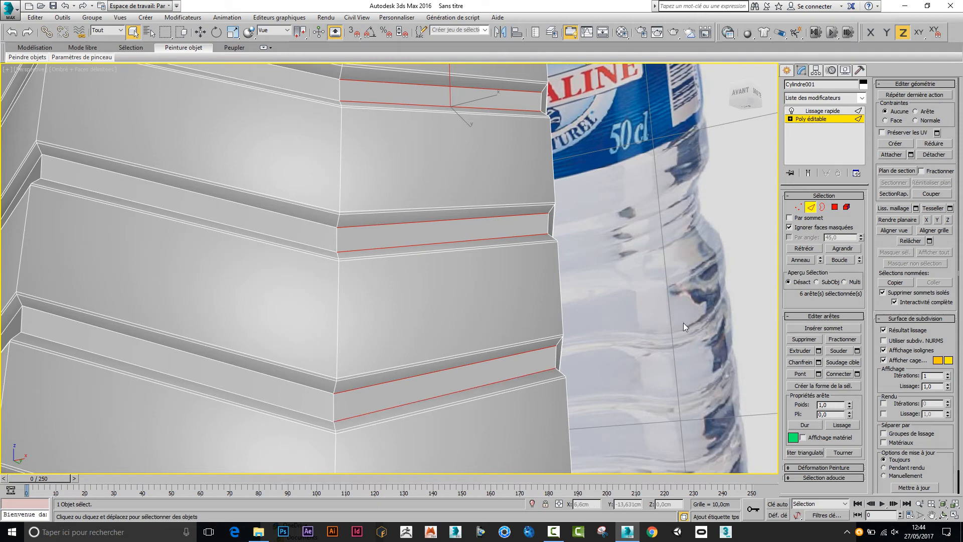
Add the lowest groove's two inner edges to the selection and extend all selected edges to full loops around the body.
left_click(808, 174)
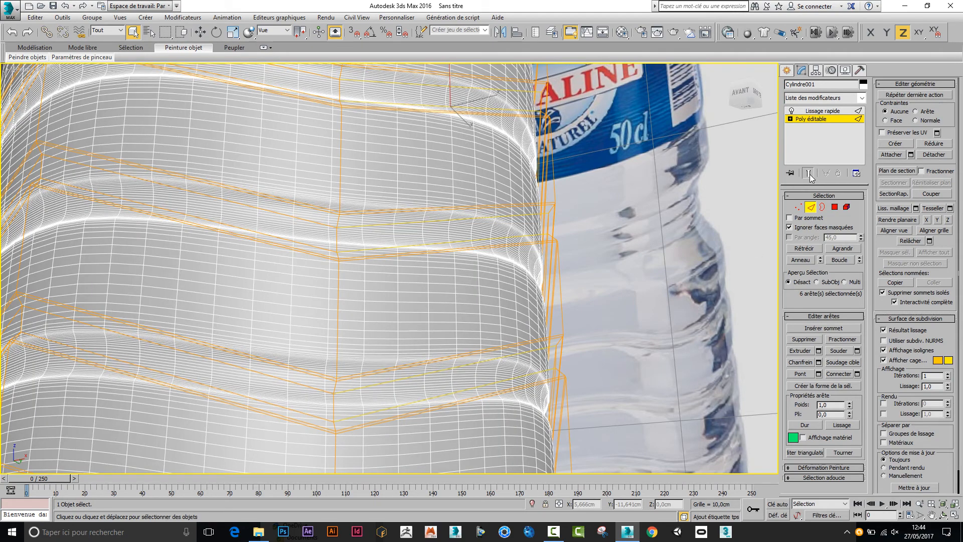
left_click(808, 173)
scroll(491, 236, "up", 5)
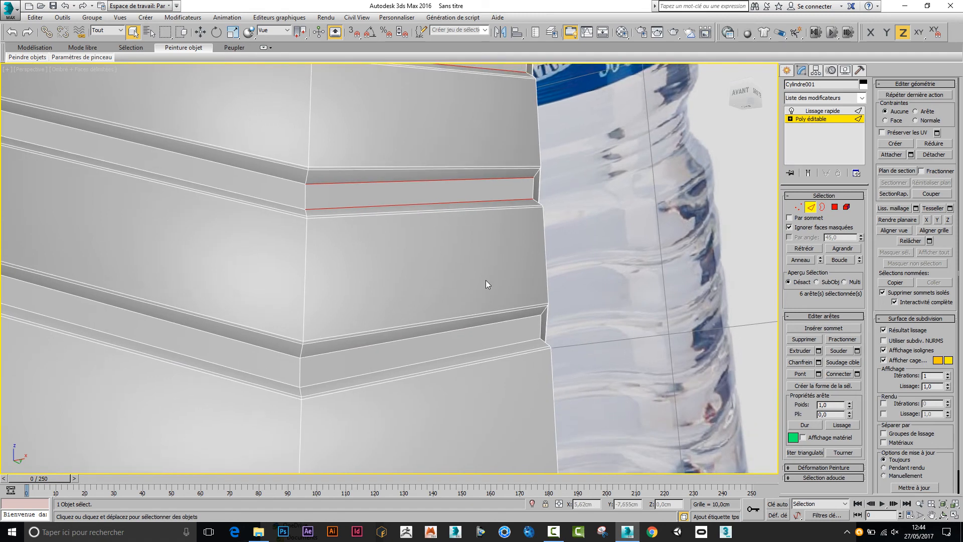
left_click(473, 326, "ctrl")
left_click(476, 351, "ctrl")
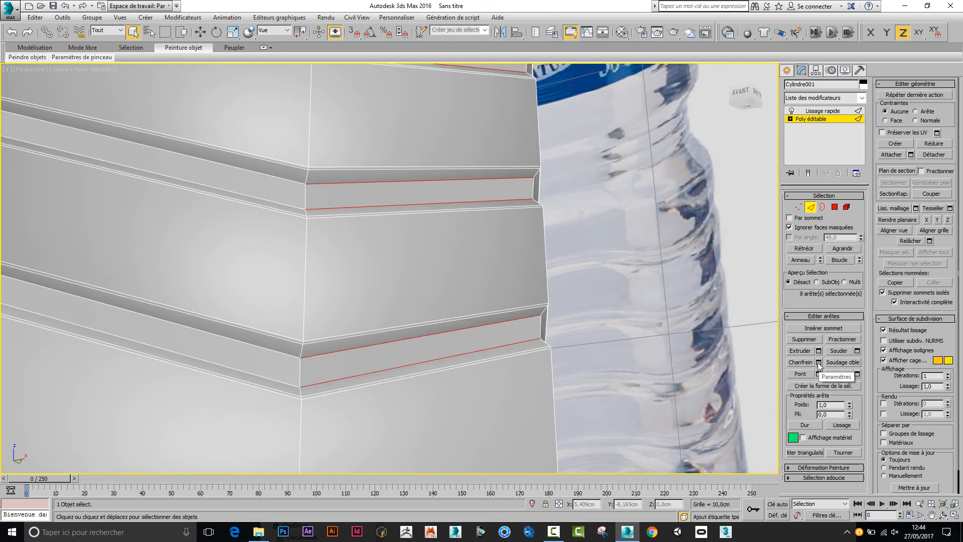
left_click(847, 261)
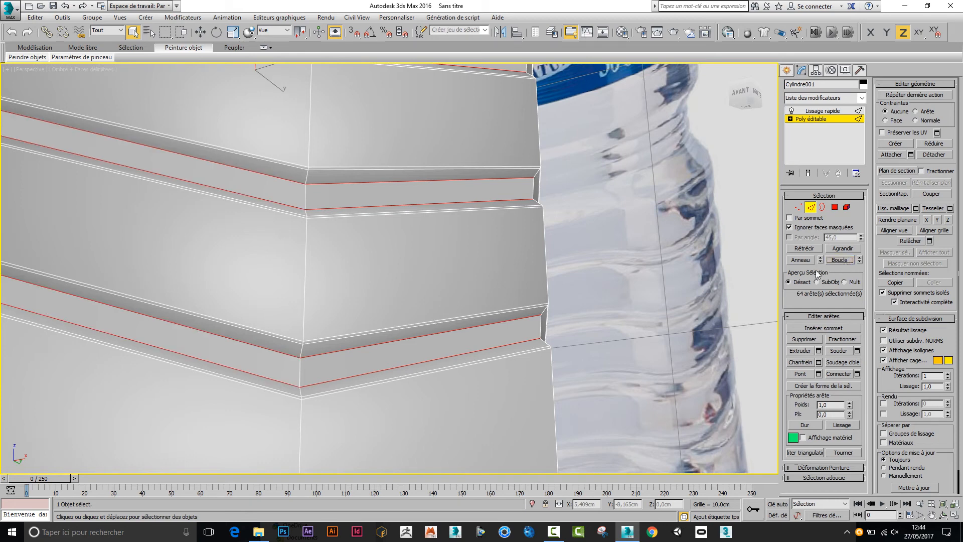
Chamfer the inner edge loops of the four zigzag grooves by 0.02 cm with one segment.
left_click(819, 361)
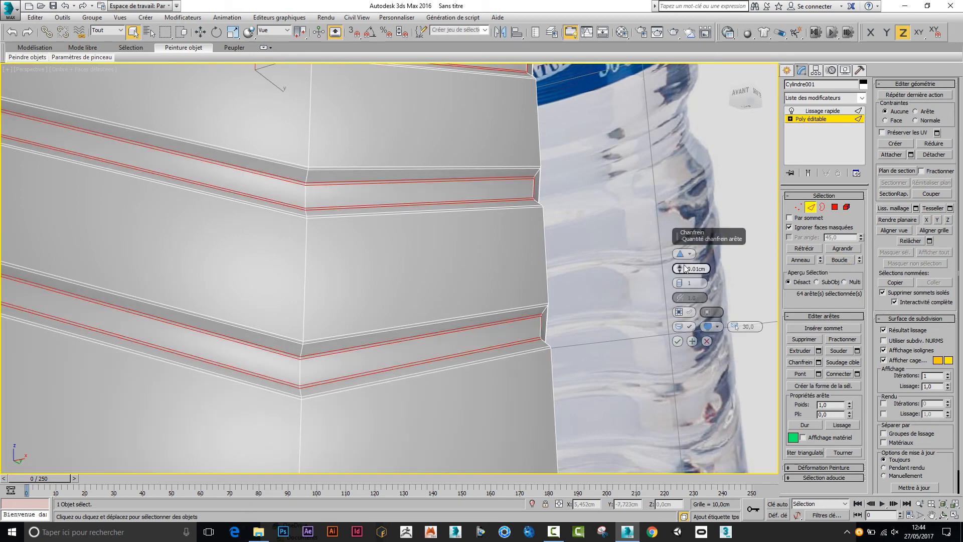
left_click_drag(681, 269, 681, 268)
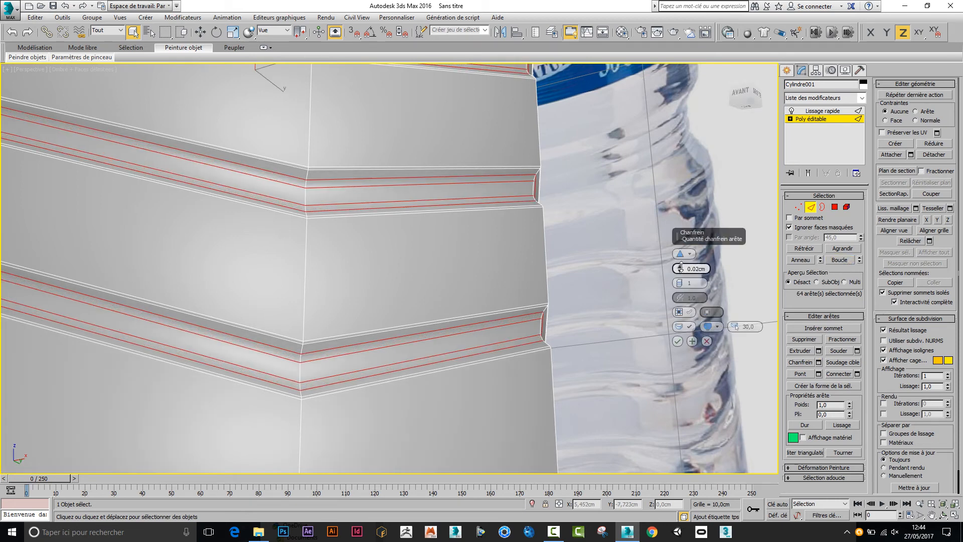
left_click(678, 341)
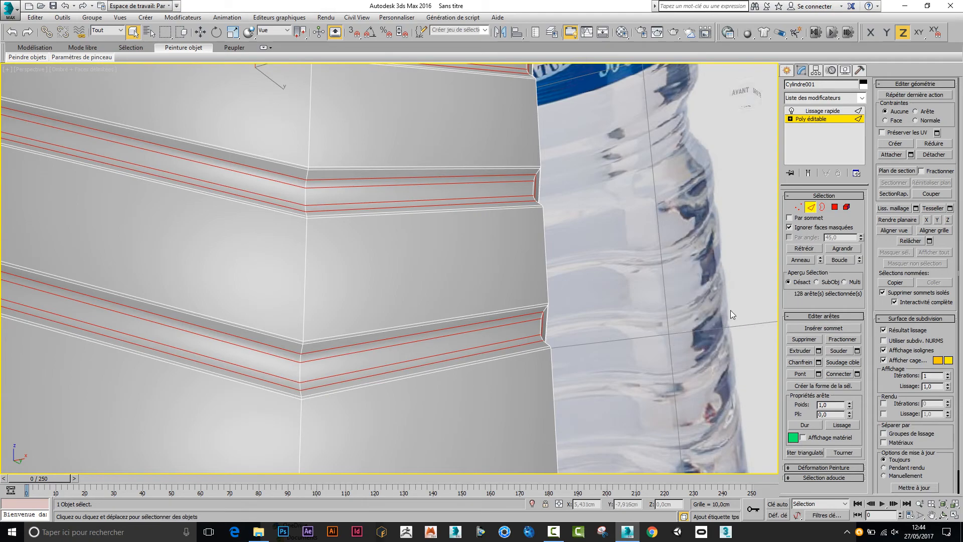
Examine the smoothed bottle in plain shading from its grooved lower body up to its neck against the reference image.
left_click(810, 175)
scroll(601, 218, "down", 6)
middle_click_drag(570, 237, 447, 340, "alt")
scroll(506, 315, "up", 4)
key("F4")
scroll(459, 289, "down", 3)
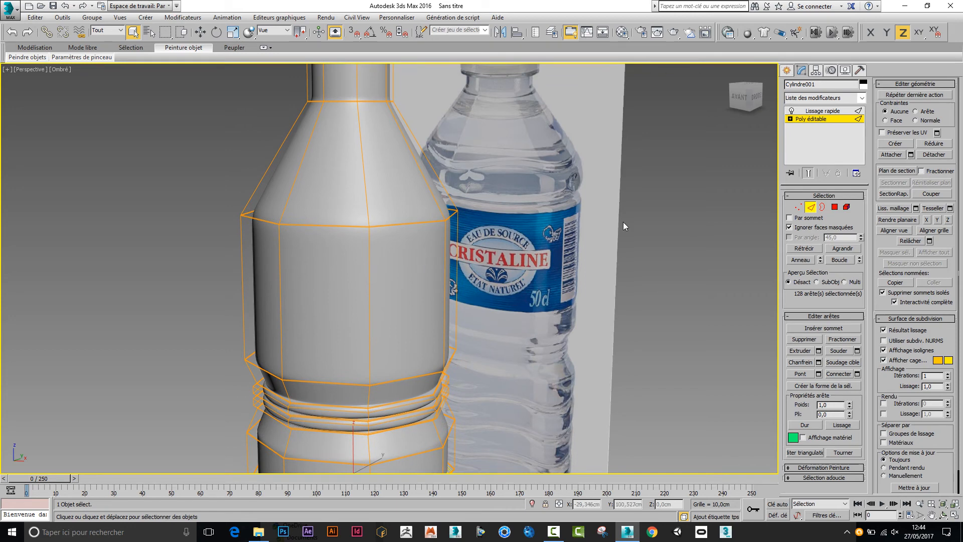
middle_click_drag(564, 224, 535, 294)
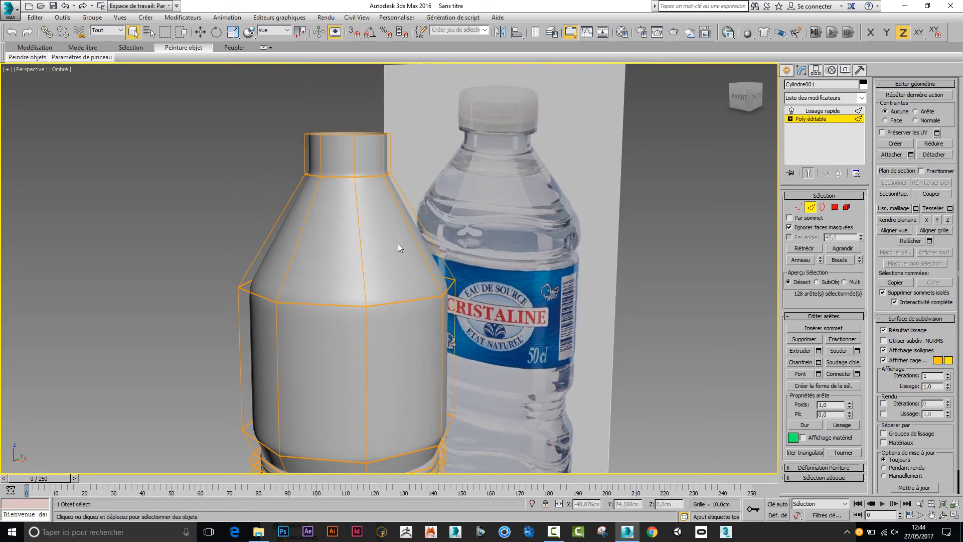
scroll(571, 294, "up", 2)
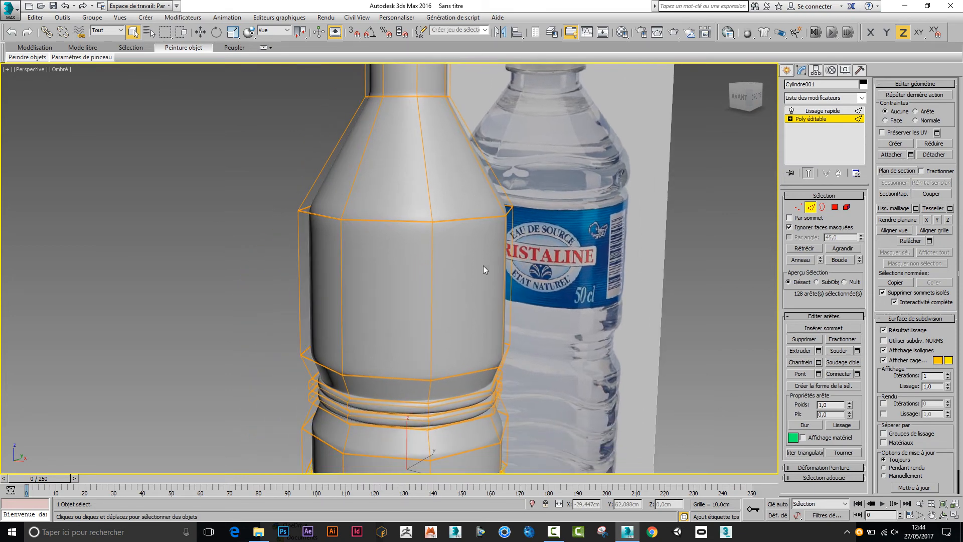
scroll(480, 276, "up", 3)
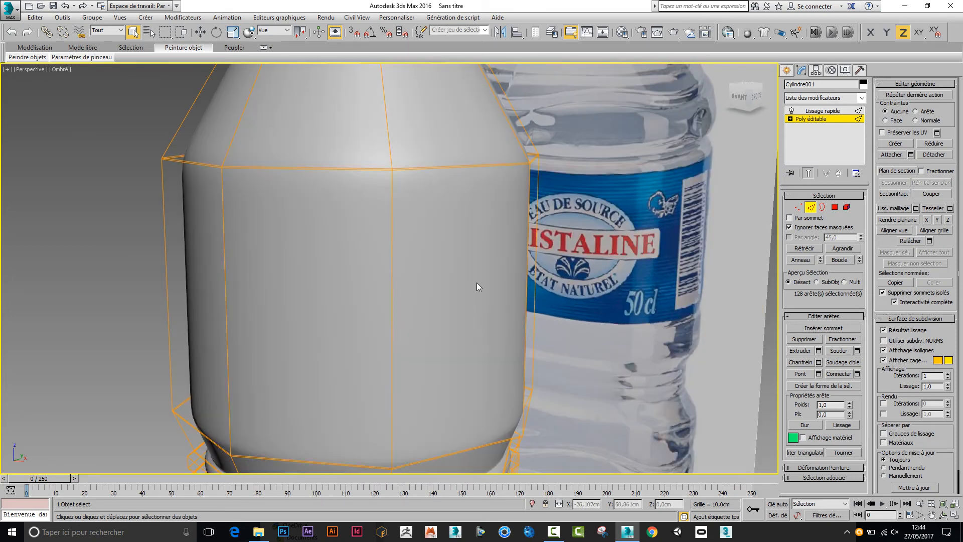
Connect the label section's vertical edges on the unsmoothed cage with 3 segments, a pinch of 0 and a slide of 5.
left_click(808, 173)
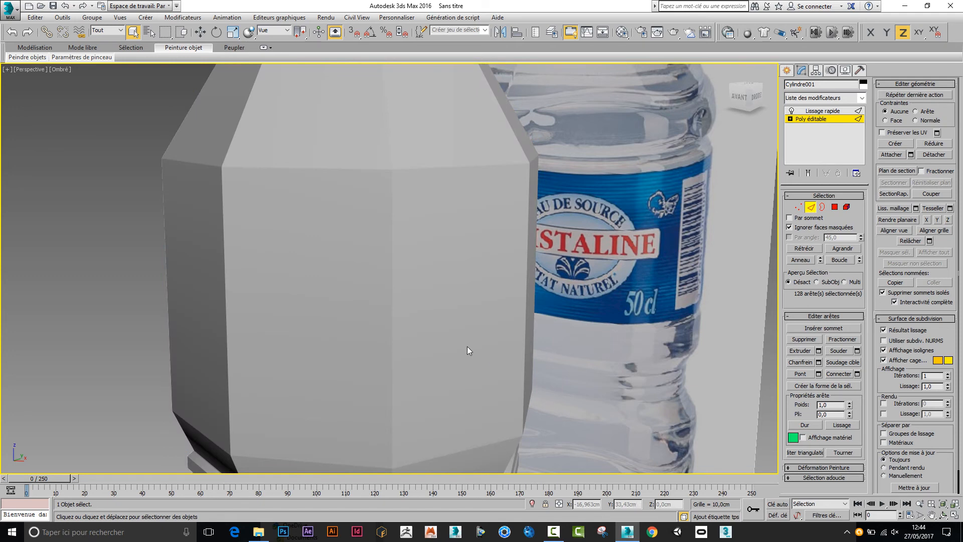
middle_click_drag(468, 346, 474, 301)
key("F4")
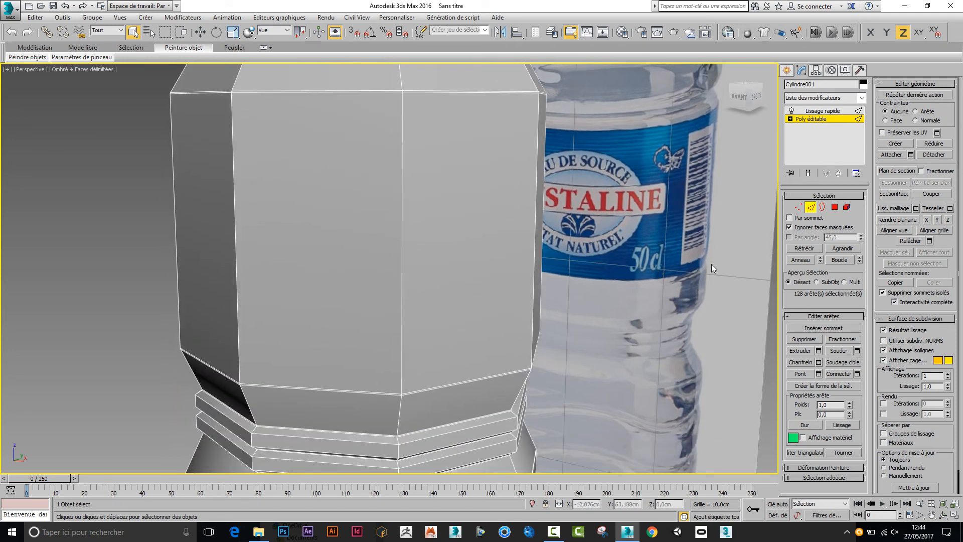
left_click(402, 334)
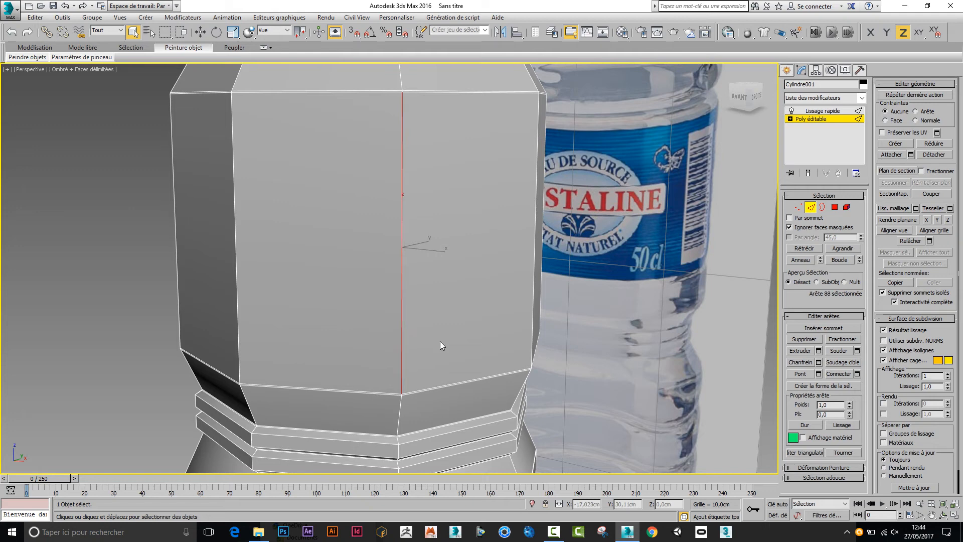
left_click(533, 327, "shift")
left_click(858, 374)
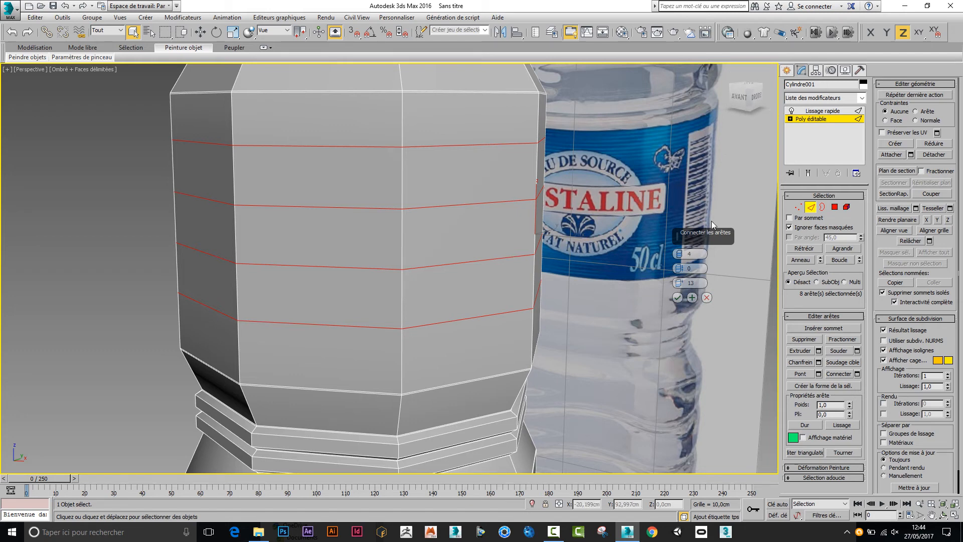
left_click(682, 259)
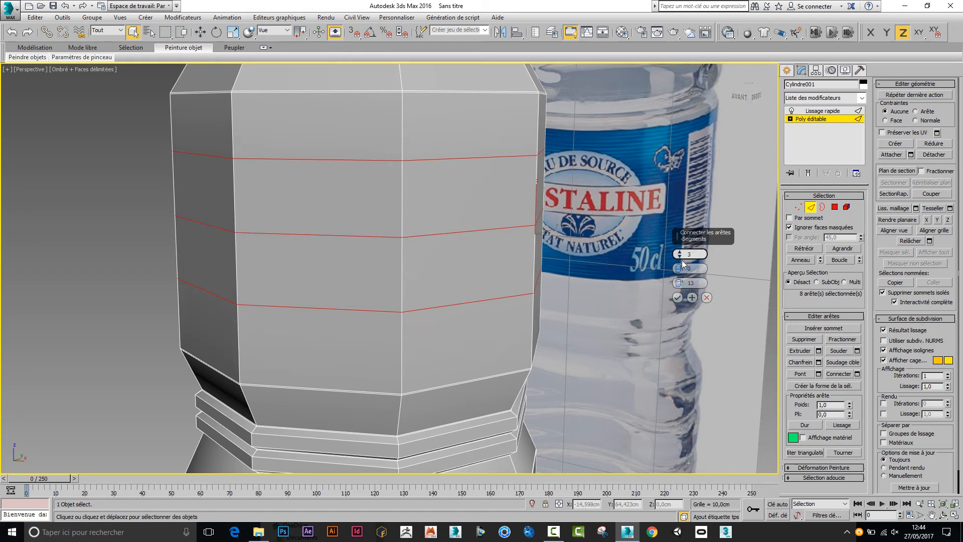
middle_click_drag(542, 336, 464, 329)
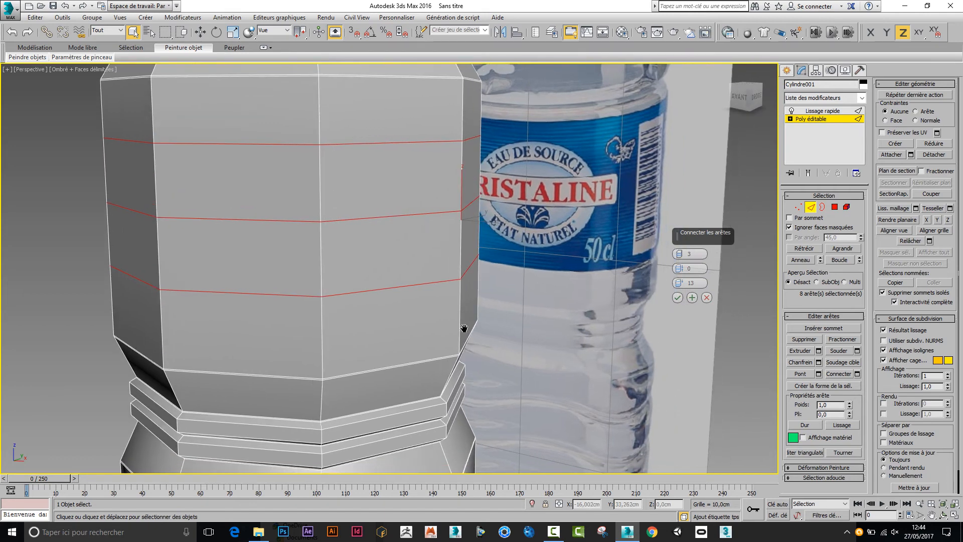
right_click(680, 284)
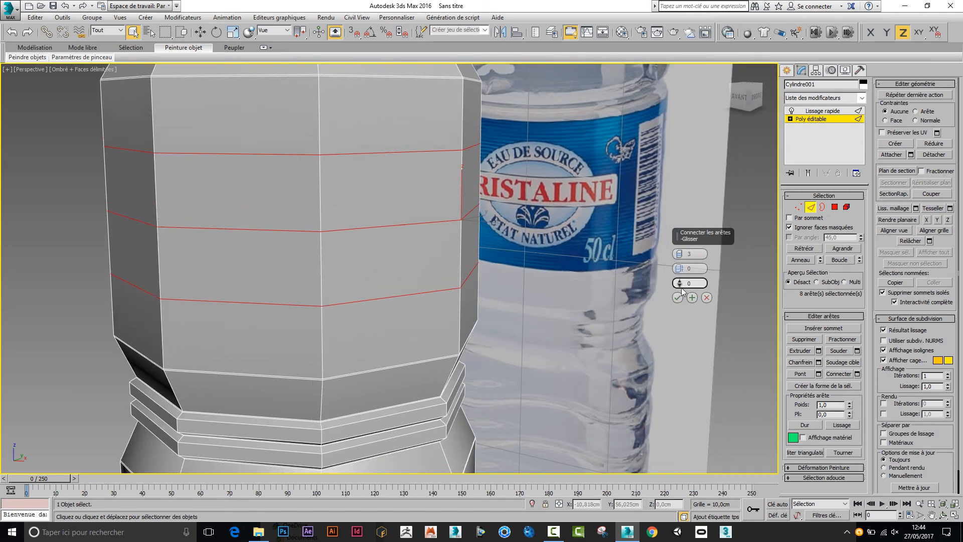
left_click_drag(681, 287, 680, 271)
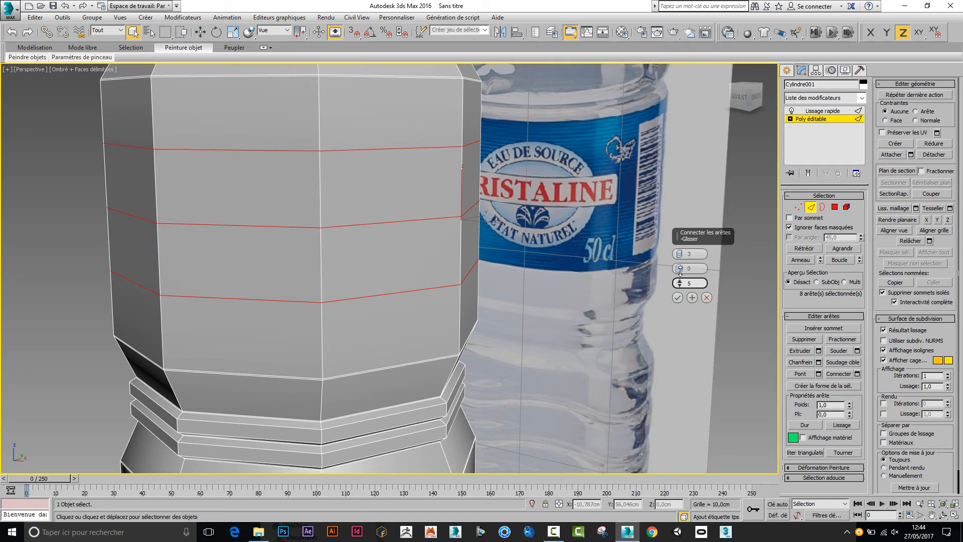
left_click(677, 297)
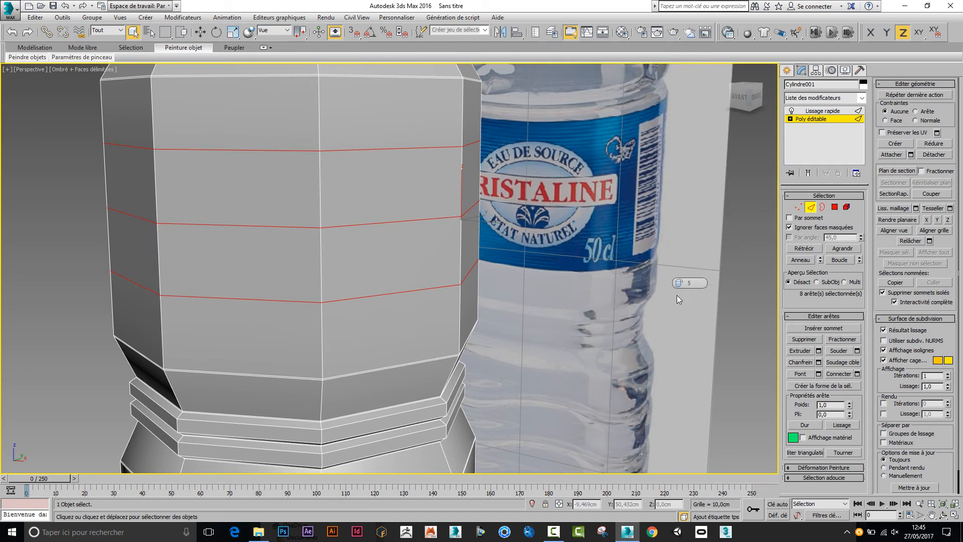
Chamfer the three new label-section edge loops with one segment, wide enough to form three horizontal polygon bands.
left_click(819, 362)
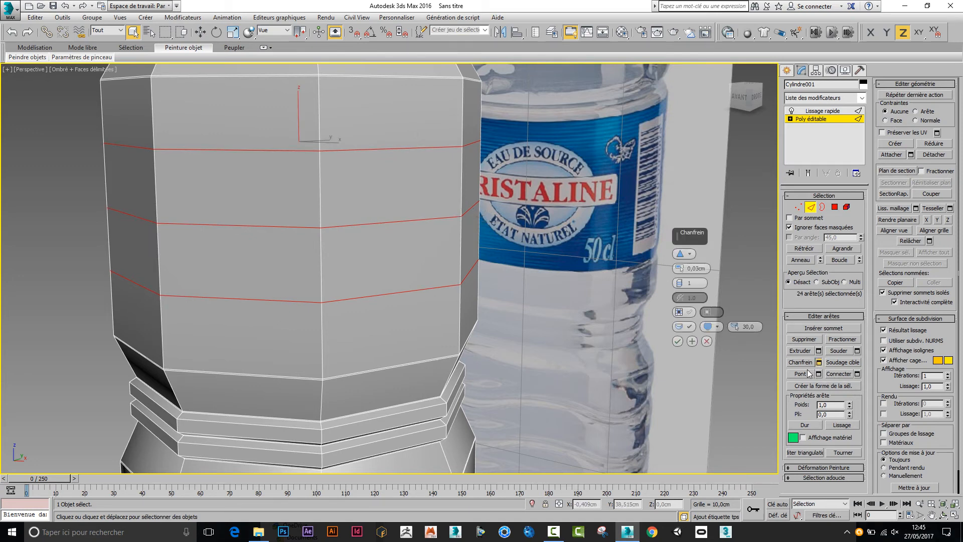
left_click_drag(681, 270, 684, 258)
left_click(677, 342)
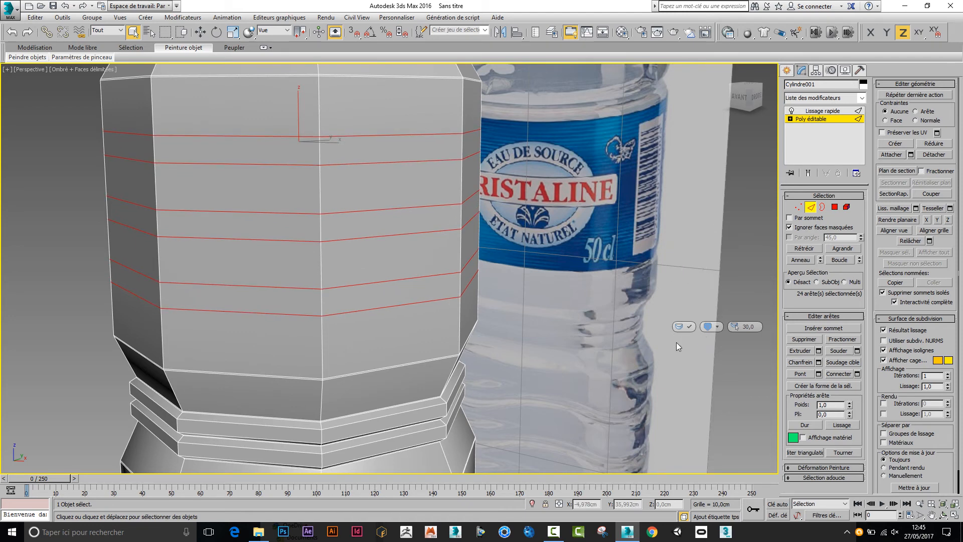
Bevel the three full polygon bands around the label section with a height of -0.075 cm and an outline of -0.075 cm.
left_click(835, 207)
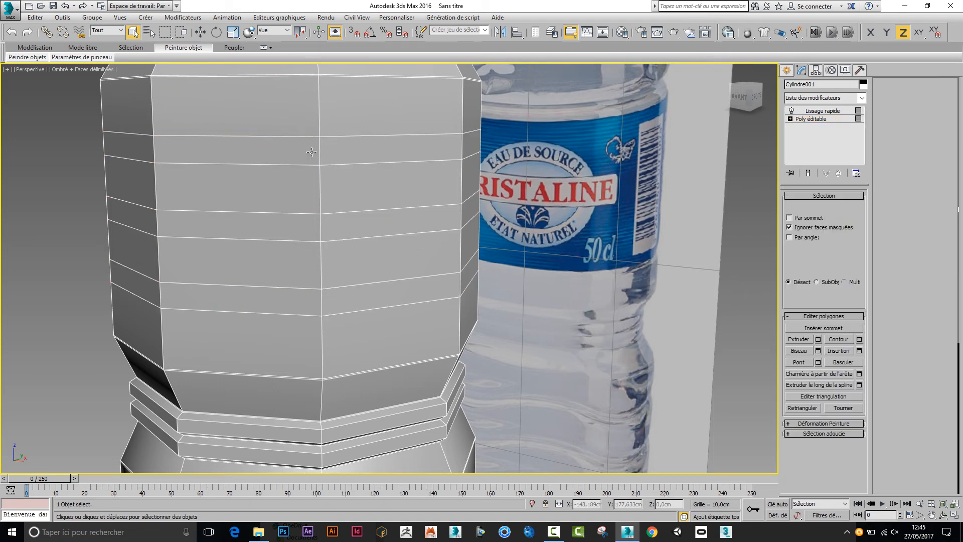
left_click(300, 153)
left_click(354, 153, "shift")
left_click(306, 226, "ctrl")
left_click(348, 224, "shift")
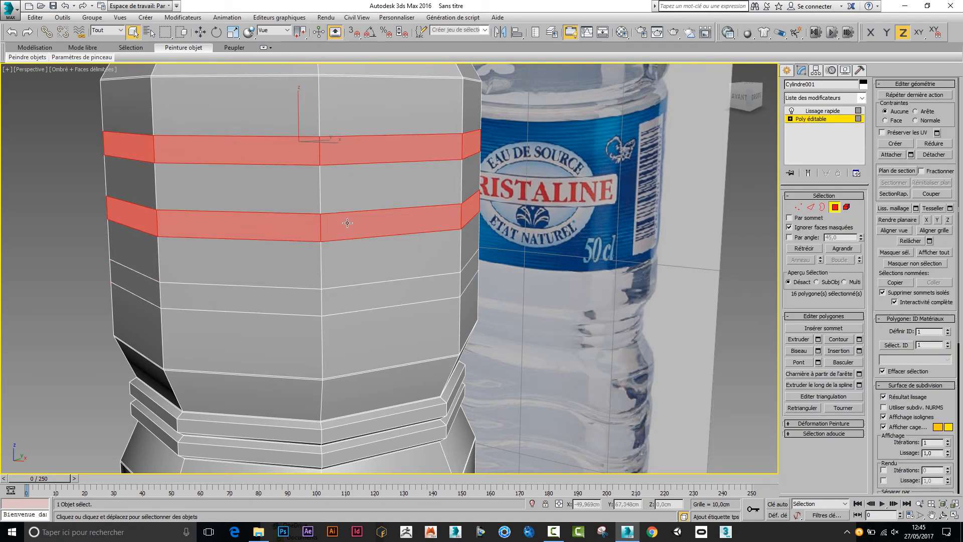
left_click(293, 293, "ctrl")
left_click(338, 303, "shift")
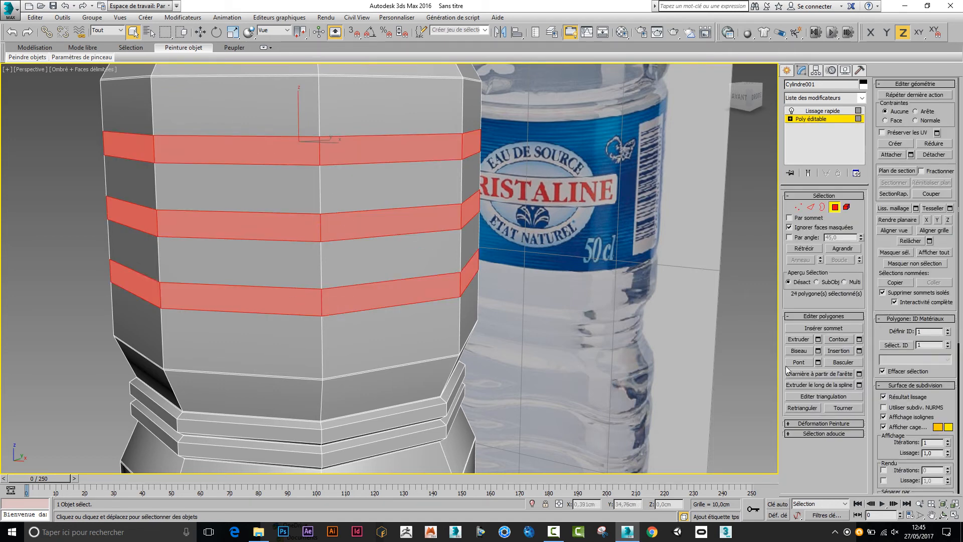
left_click(818, 351)
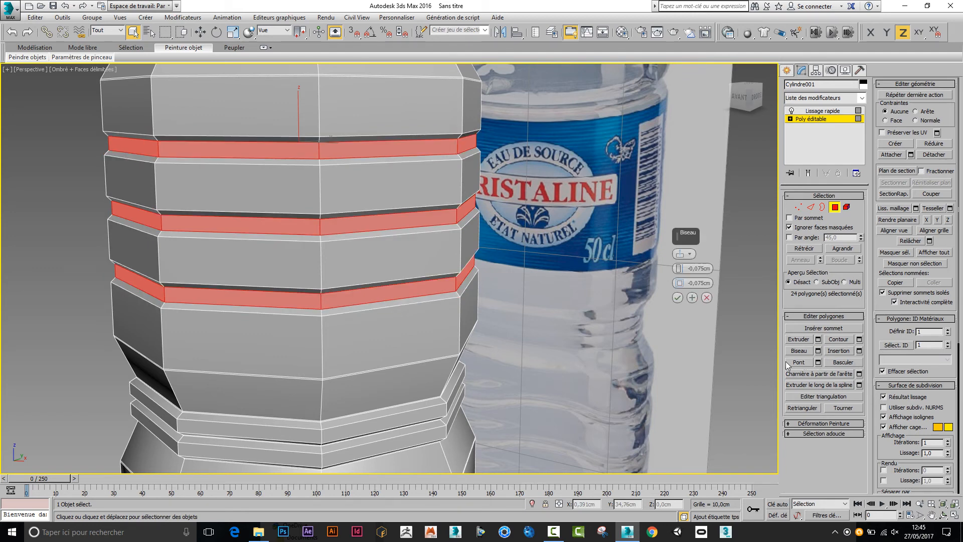
left_click(678, 297)
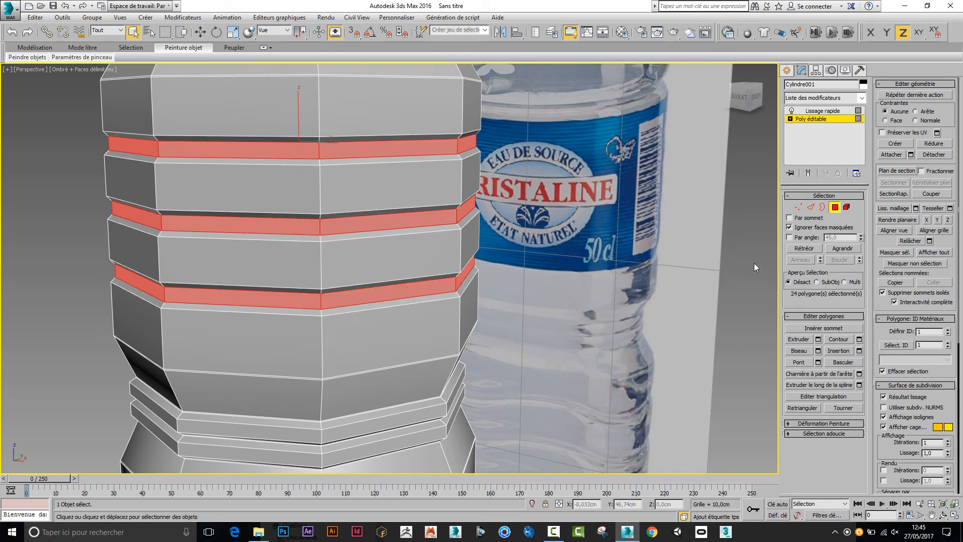
Add the inner edges of the upper two label-section grooves on one face to the selected outer edge loops.
left_click(811, 207, "ctrl")
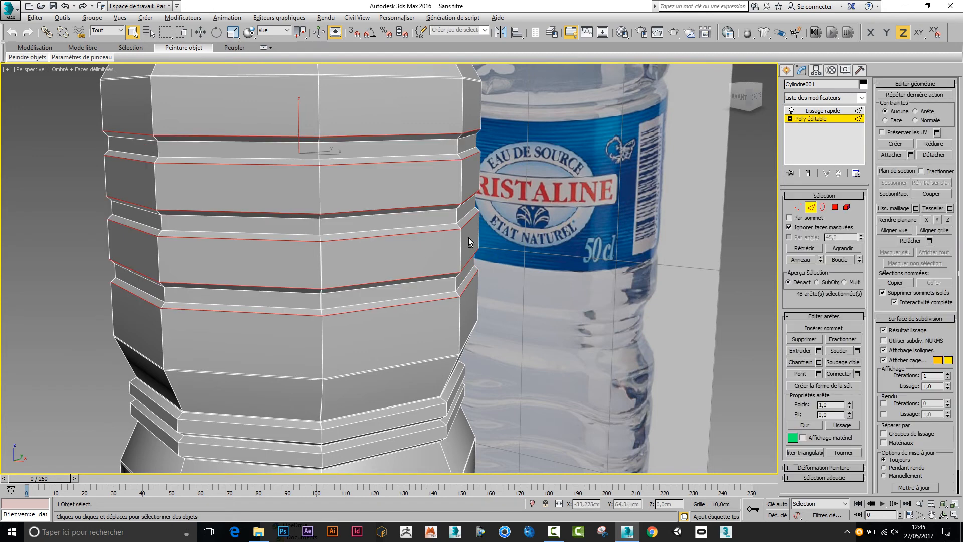
scroll(453, 219, "up", 3)
middle_click_drag(453, 220, 699, 300, "alt")
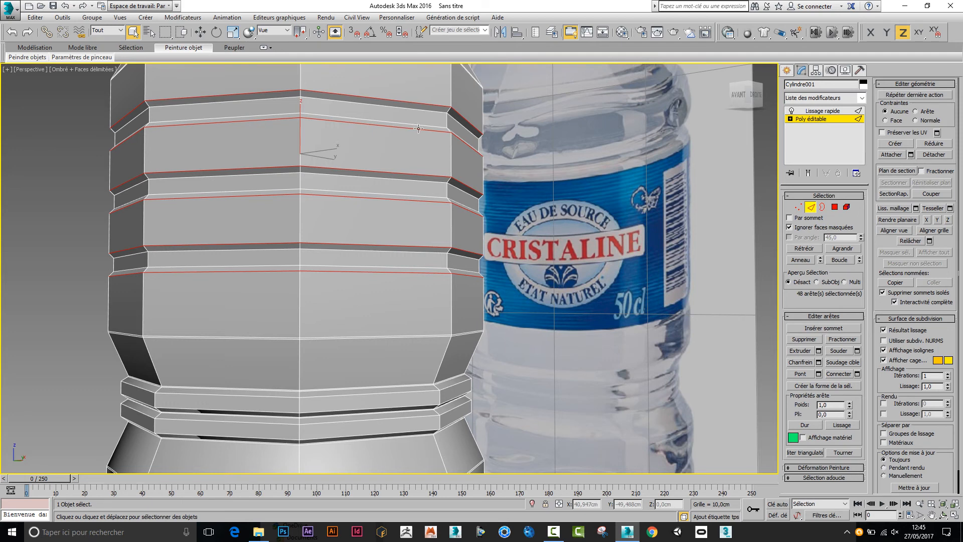
middle_click_drag(608, 191, 667, 221)
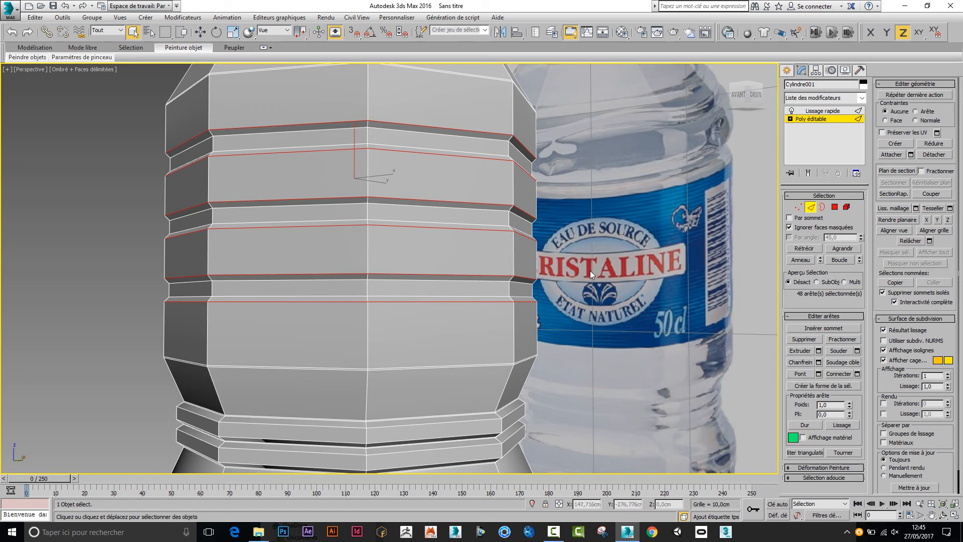
left_click(451, 137, "ctrl")
left_click(456, 150, "ctrl")
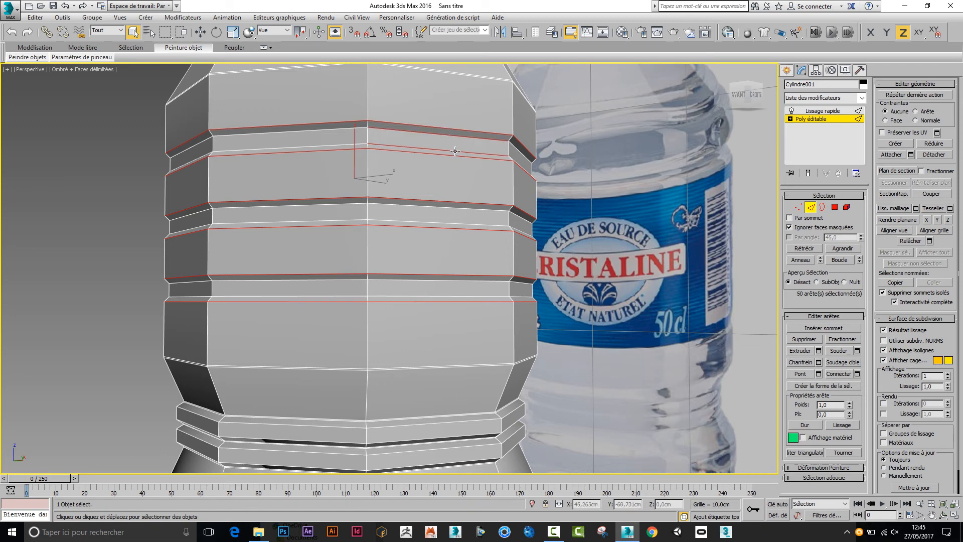
left_click(456, 207, "ctrl")
left_click(456, 223, "ctrl")
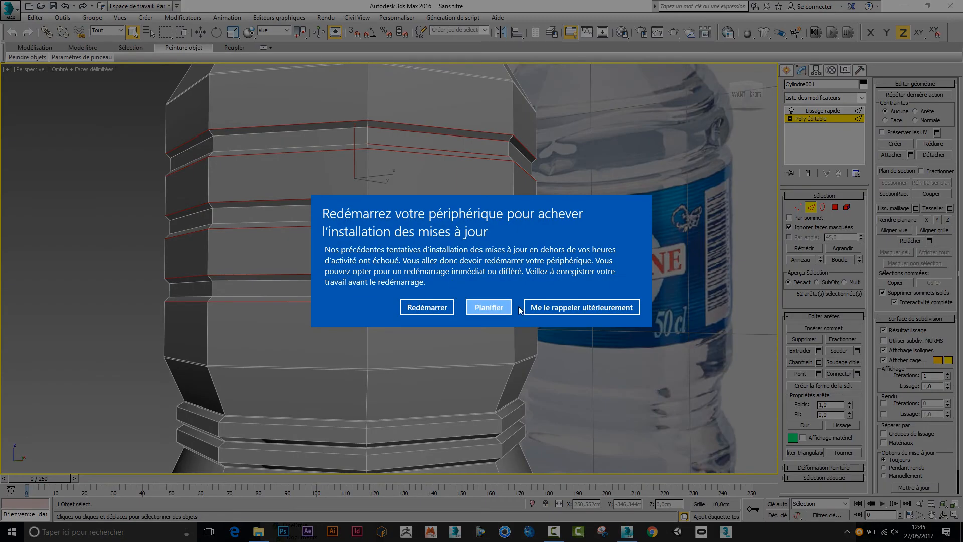
Postpone the Windows update restart, add the lowest label-section groove's inner edges and extend the selection to full loops.
left_click(564, 308)
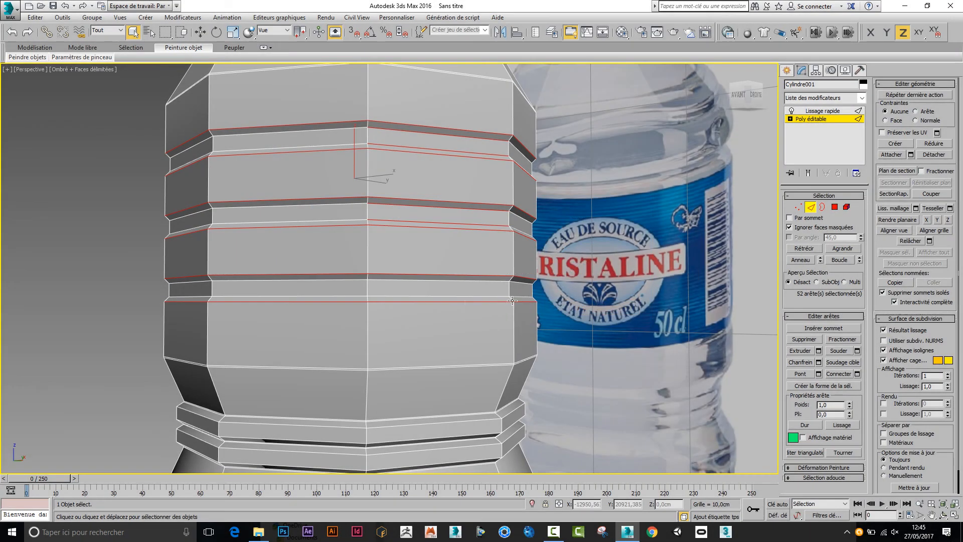
left_click(461, 296, "ctrl")
left_click(466, 280, "ctrl")
left_click(839, 260)
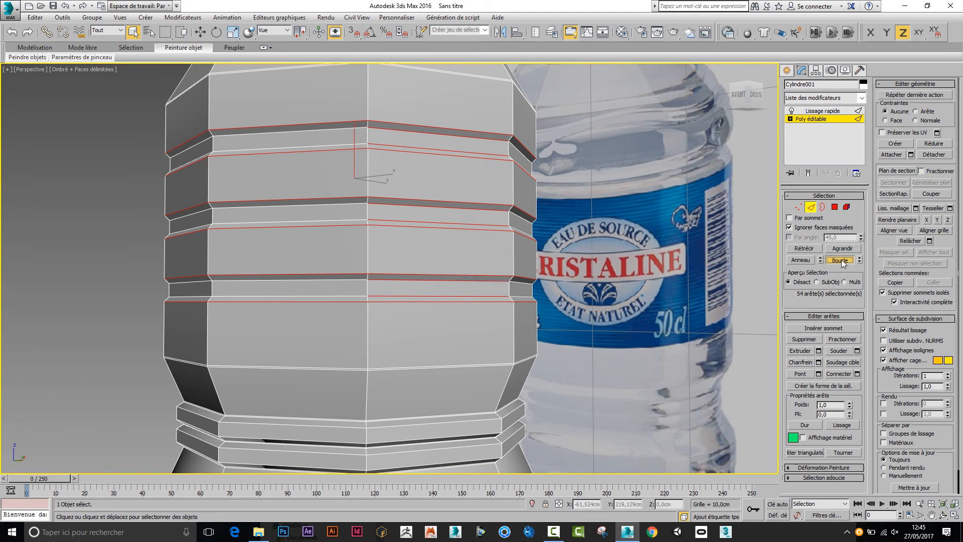
Chamfer all selected inner and outer edge loops of the three label-section grooves very slightly with one segment.
left_click(819, 362)
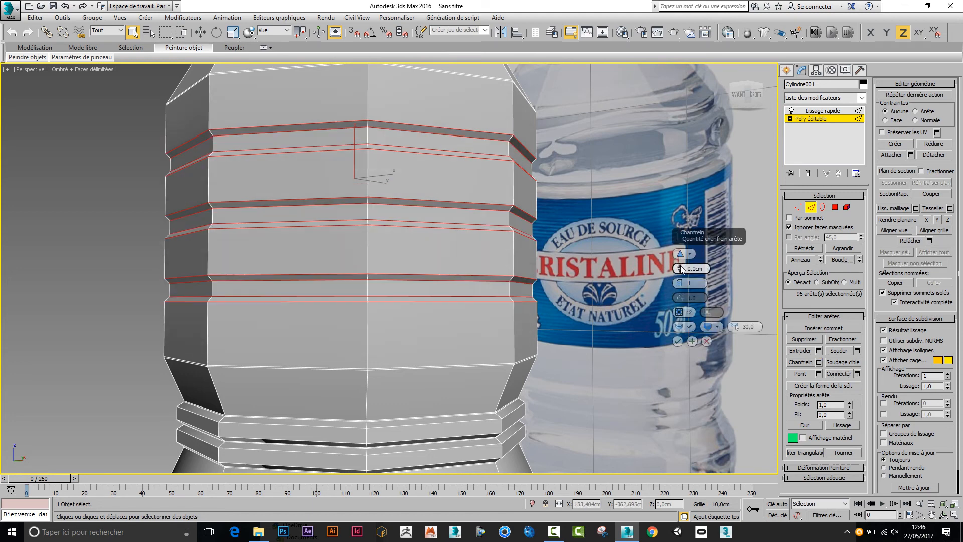
left_click_drag(681, 267, 682, 265)
left_click(677, 341)
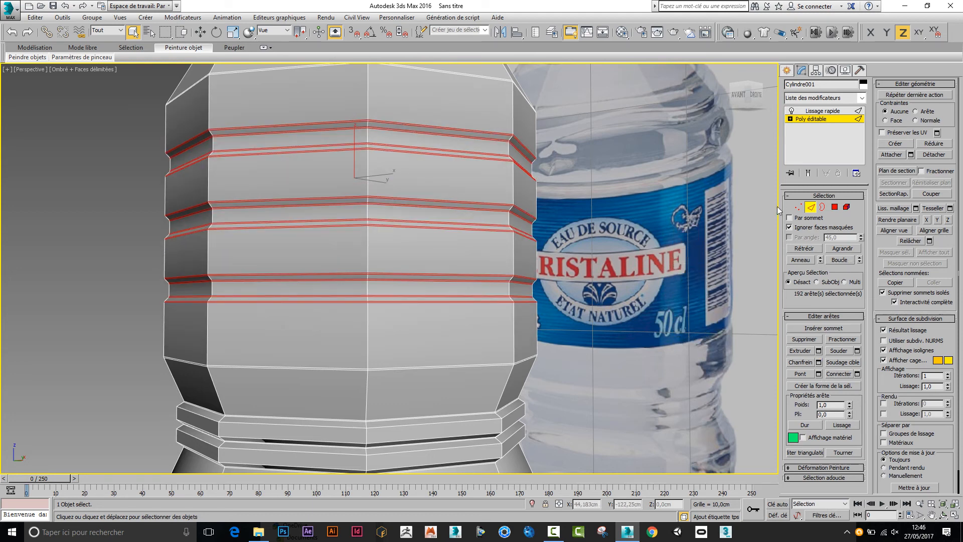
Examine the smoothed bottle's grooved label section, shoulder and neck against the reference image.
scroll(622, 266, "down", 5)
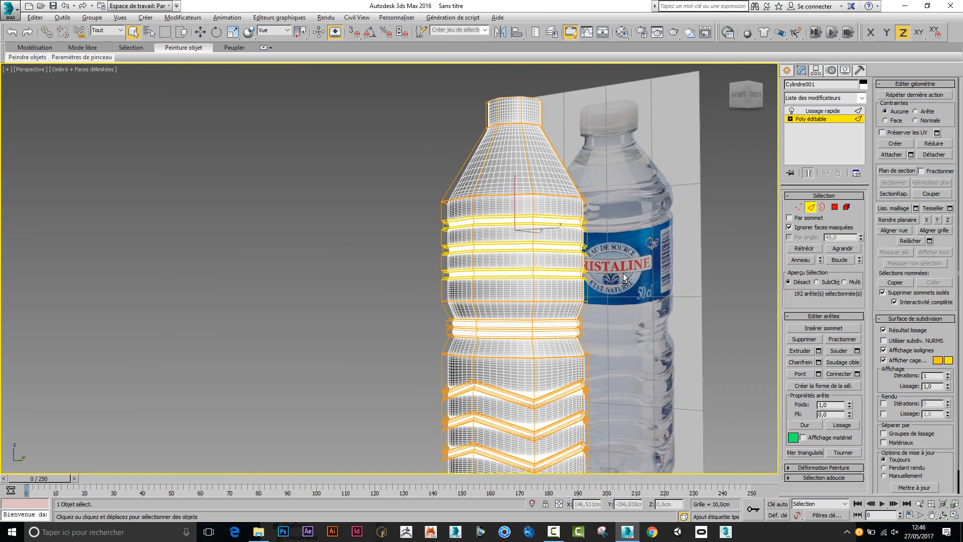
middle_click_drag(622, 266, 675, 284, "alt")
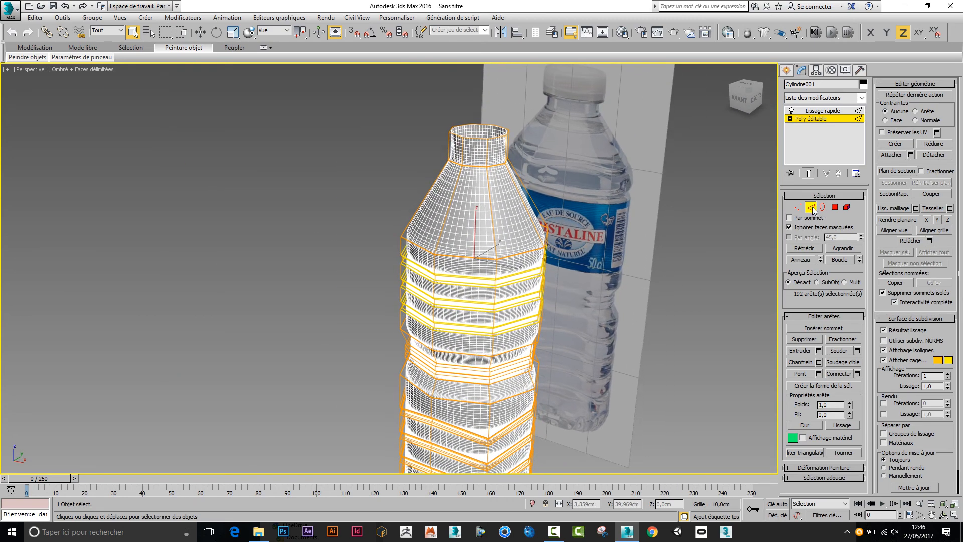
left_click(812, 206)
scroll(508, 240, "up", 2)
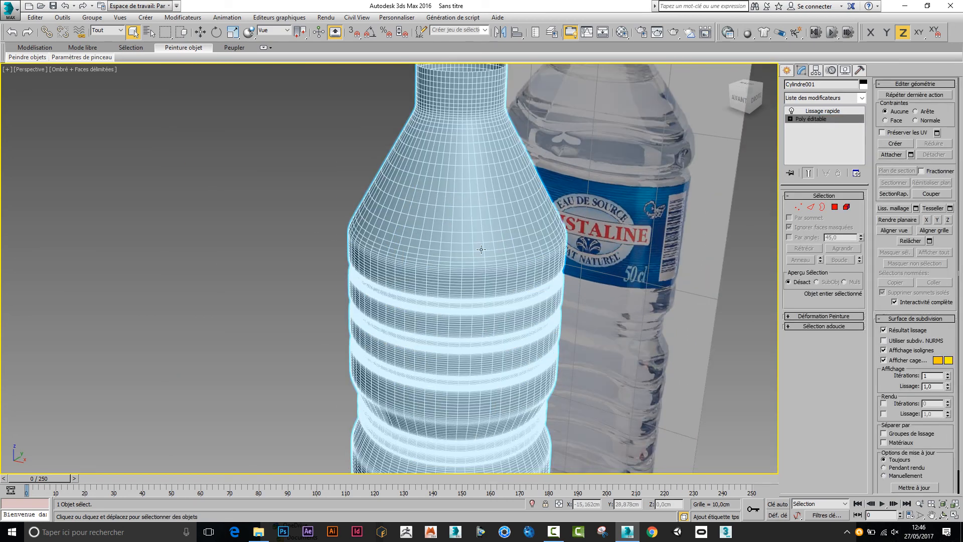
middle_click_drag(481, 249, 412, 270)
key("Up")
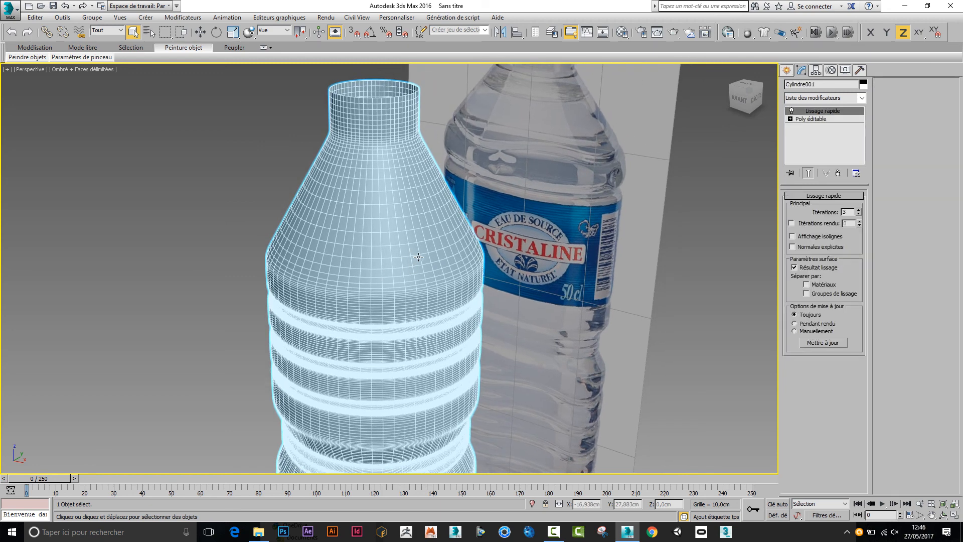
left_click(811, 119)
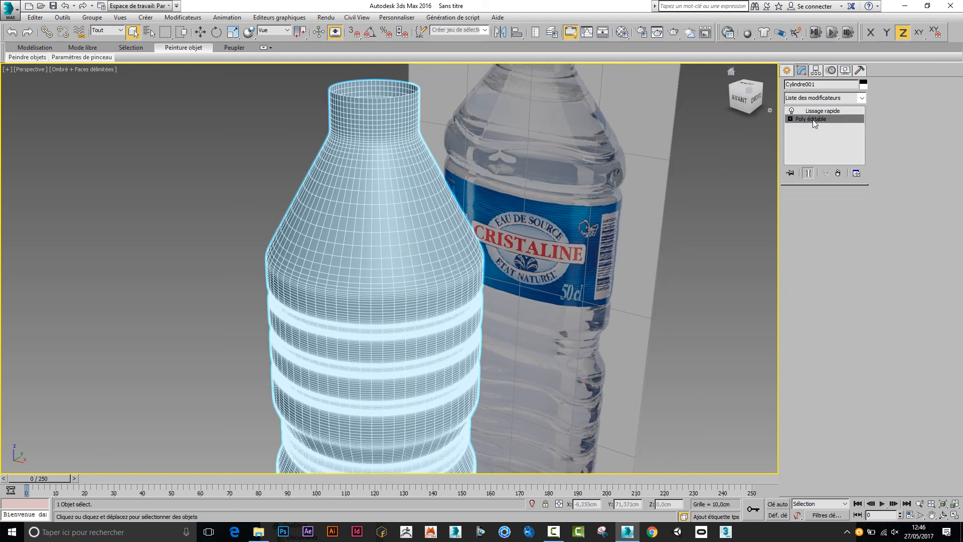
key("Up")
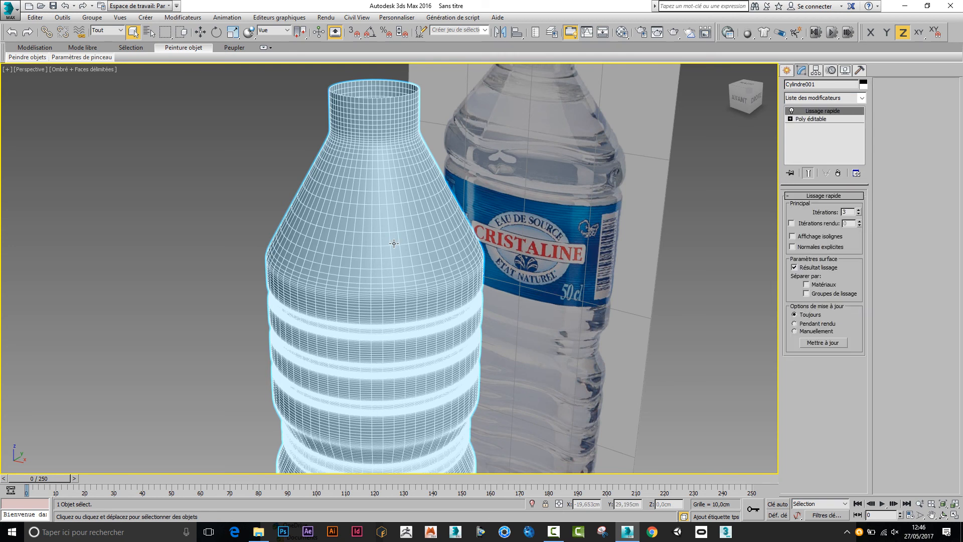
Connect the full ring of upright shoulder edges on the unsmoothed Poly éditable level with one segment and a slide of -44.
left_click(808, 120)
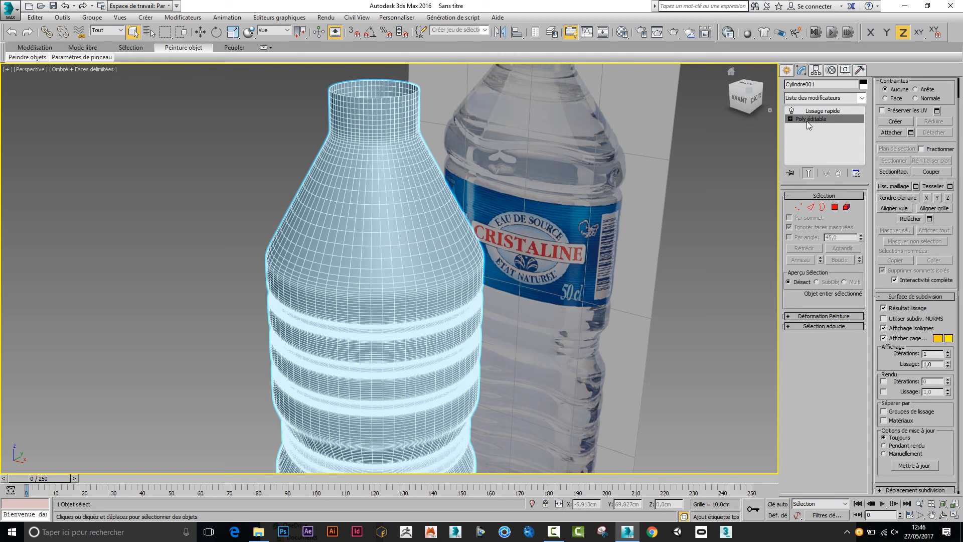
left_click(809, 173)
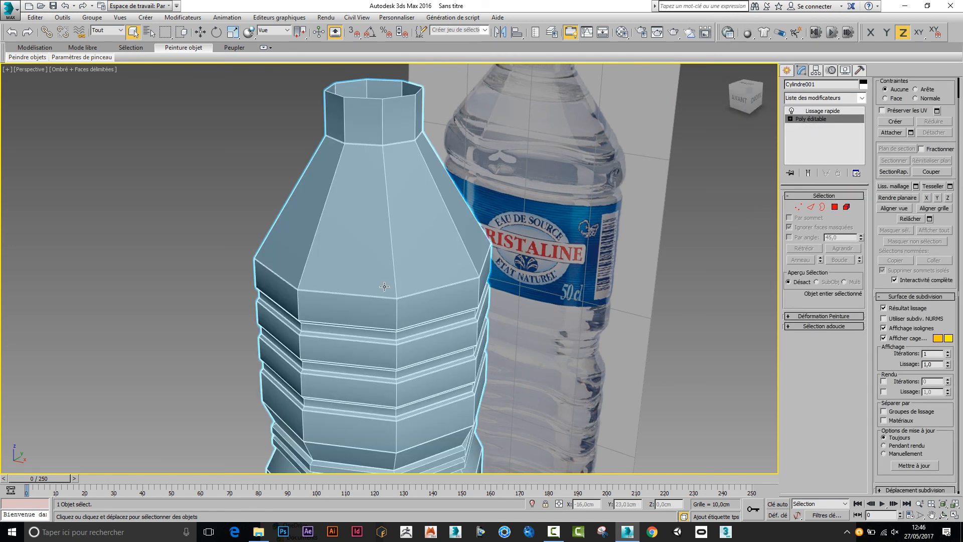
middle_click_drag(449, 258, 471, 286)
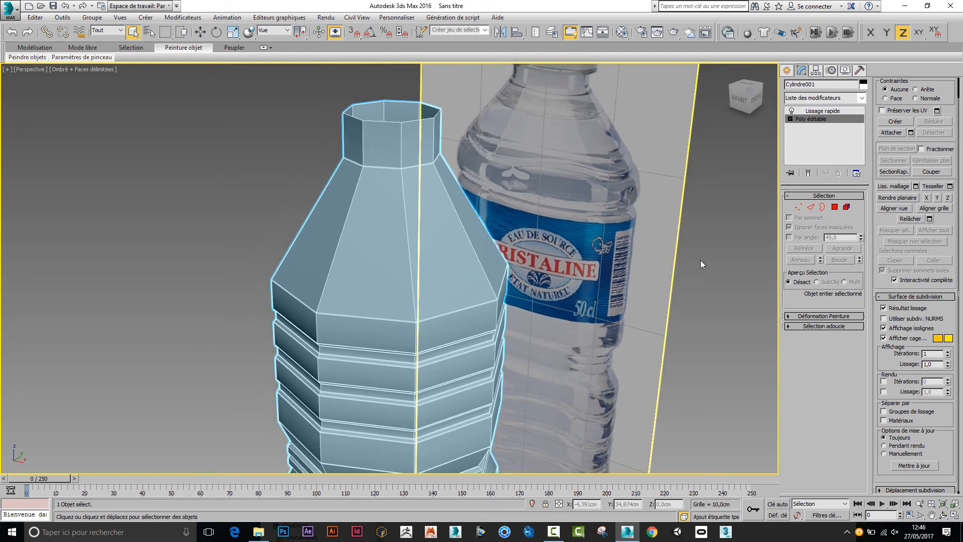
key("2")
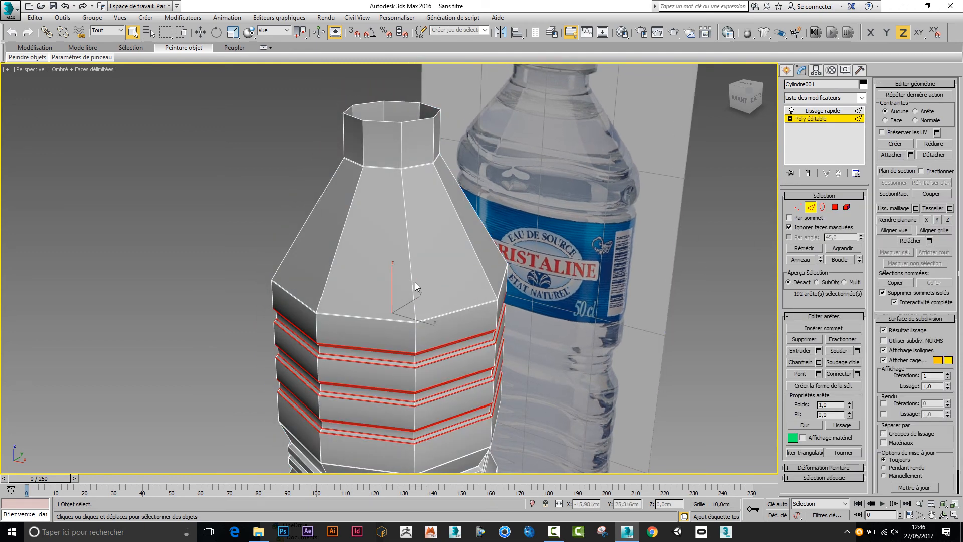
left_click(413, 282)
left_click(475, 255, "shift")
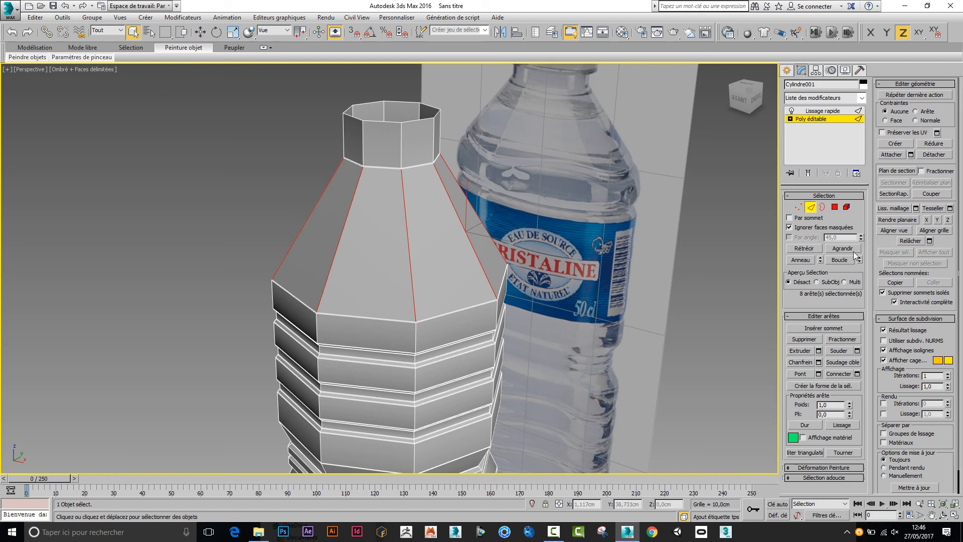
left_click(857, 374)
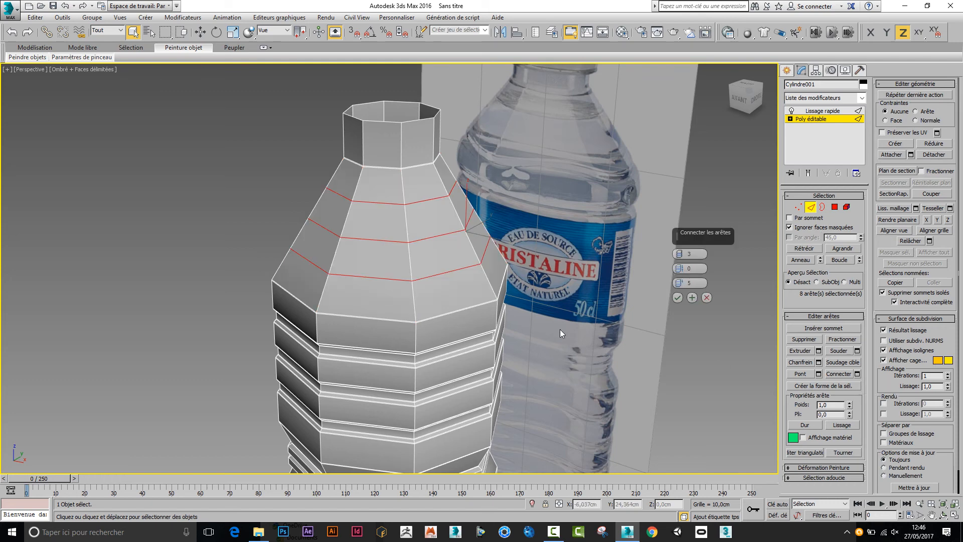
left_click_drag(680, 254, 682, 371)
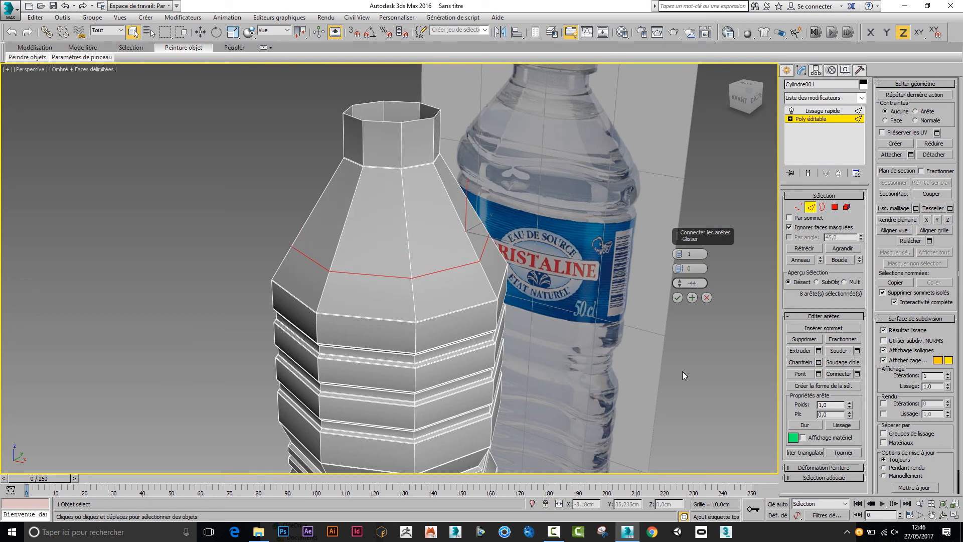
left_click(677, 298)
Select a front vertex of the new shoulder edge loop, try moving it freely and undo that move.
left_click(799, 207)
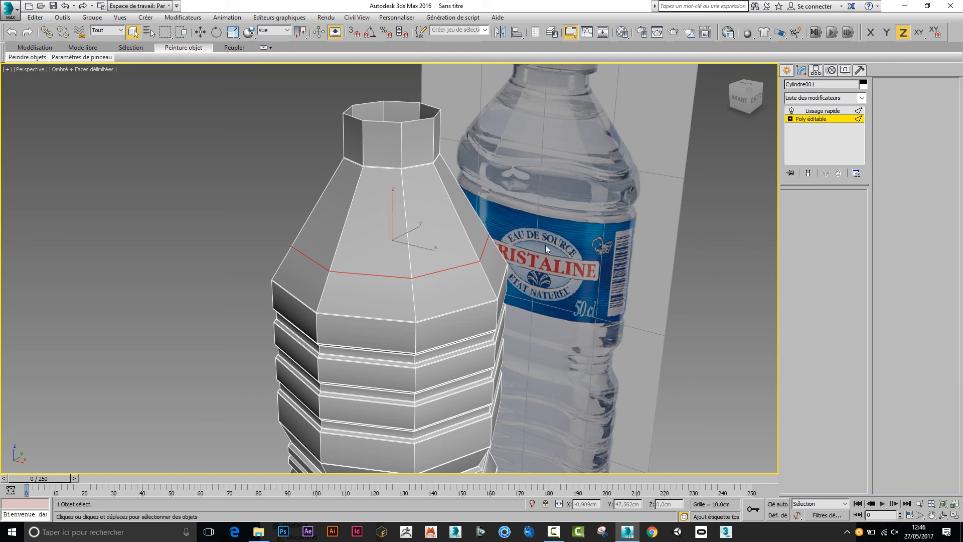
scroll(411, 279, "up", 3)
scroll(433, 266, "down", 4)
scroll(438, 228, "up", 3)
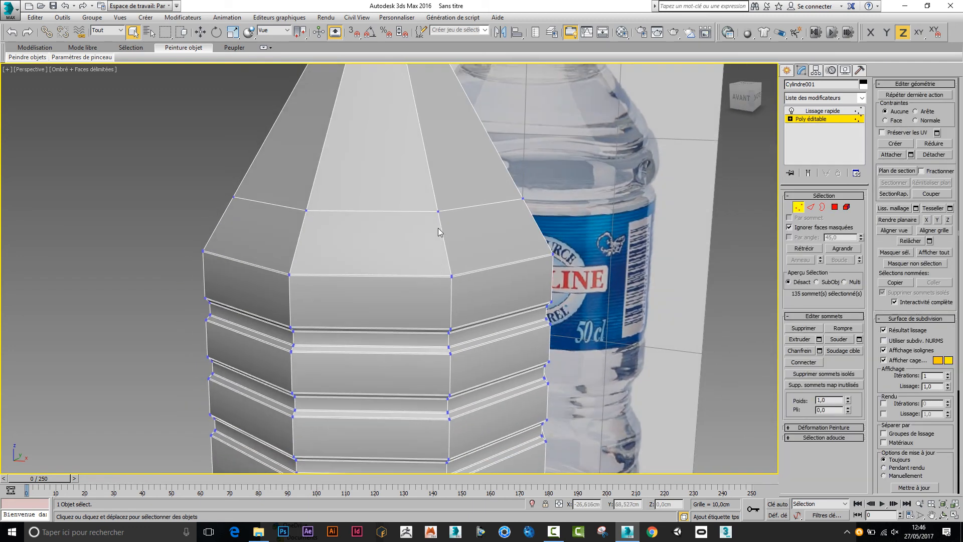
left_click(438, 211)
right_click(439, 211)
left_click(452, 222)
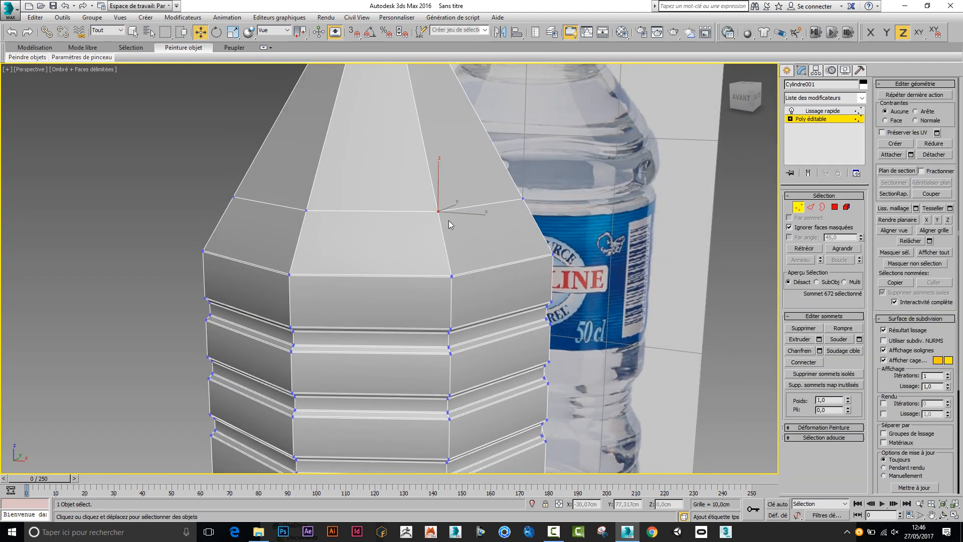
mouse_move(439, 212)
left_mouse_down()
mouse_move(446, 191)
mouse_move(443, 201)
left_mouse_up()
key("ctrl+z")
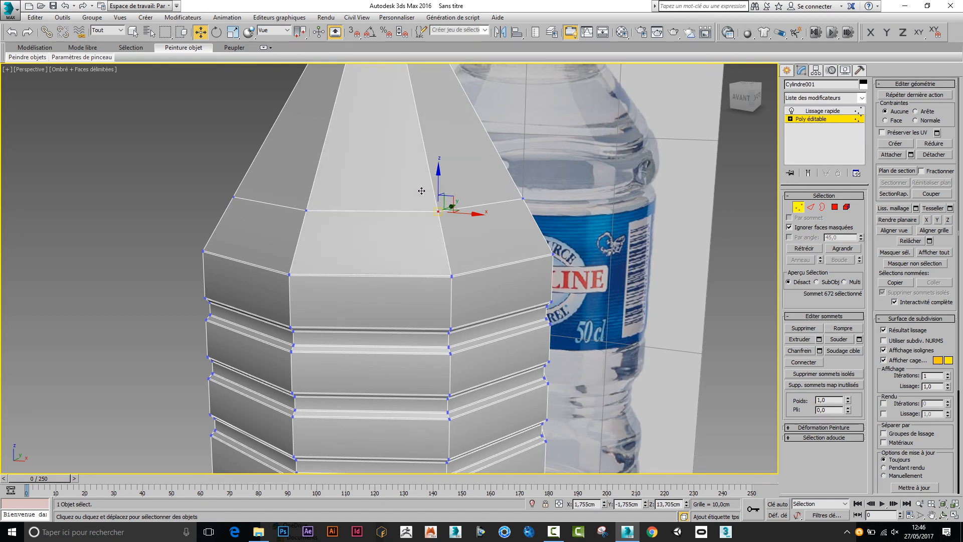
Constrain movement to Arête and slide the selected shoulder-loop vertex down along its edge to a Z of about 13,3 cm.
middle_click_drag(469, 258, 427, 270, "alt")
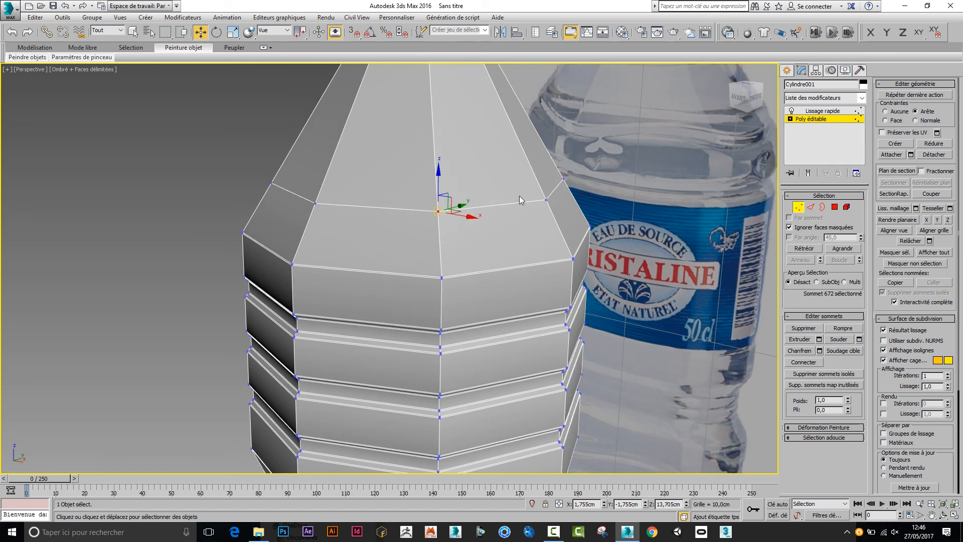
left_click_drag(440, 209, 441, 172)
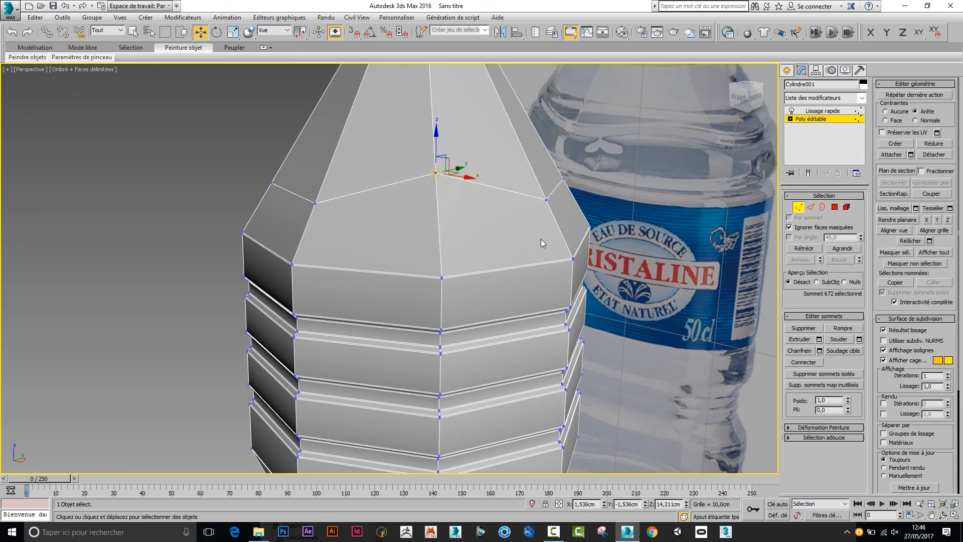
mouse_move(541, 239)
middle_mouse_down()
mouse_move(452, 275)
mouse_move(438, 296)
mouse_move(394, 291)
mouse_move(507, 293)
middle_mouse_up()
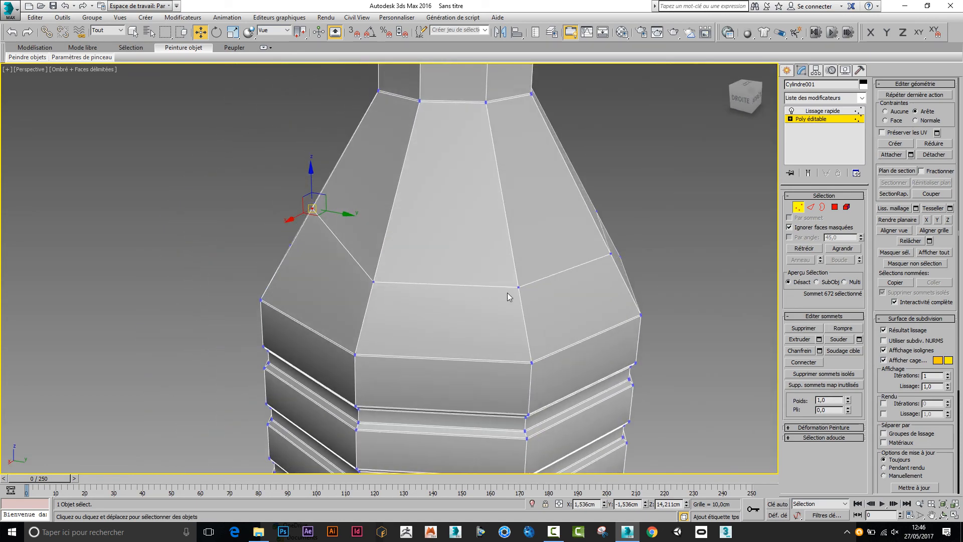
middle_click_drag(439, 334, 521, 323, "alt")
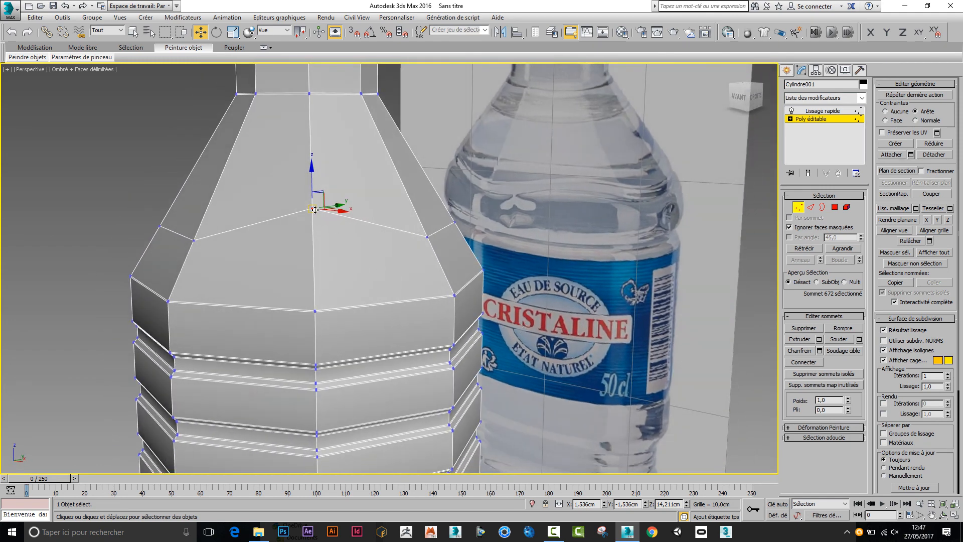
left_click_drag(310, 209, 314, 275)
Slide the next two alternate vertices of the shoulder loop down along their edges, the rear one to a Z of about 13,3 cm.
middle_click_drag(468, 294, 400, 308, "alt")
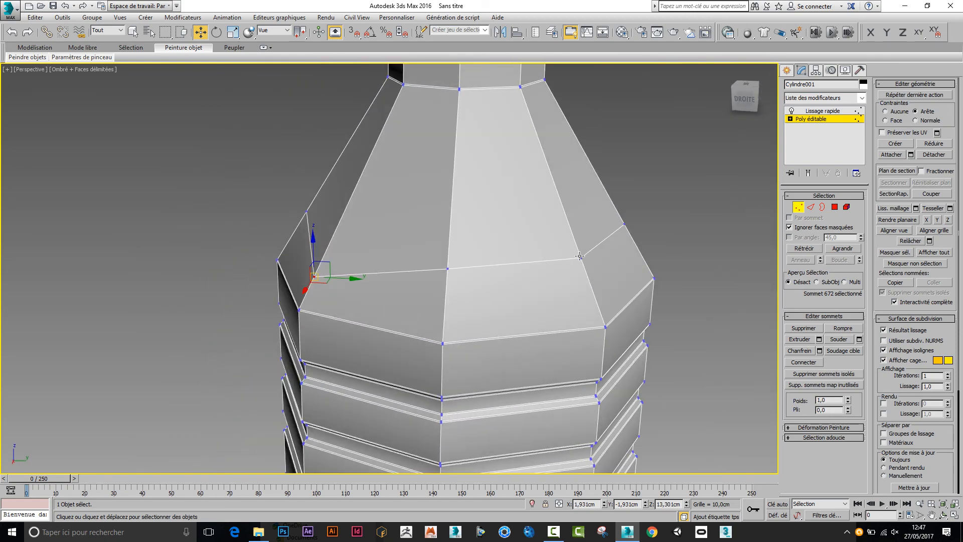
left_click_drag(579, 256, 594, 295)
mouse_move(594, 295)
middle_mouse_down("alt")
mouse_move(618, 306)
mouse_move(445, 301)
mouse_move(474, 293)
mouse_move(457, 289)
mouse_move(471, 282)
mouse_move(446, 291)
mouse_move(470, 241)
middle_mouse_up("alt")
key("F3")
left_click(474, 219)
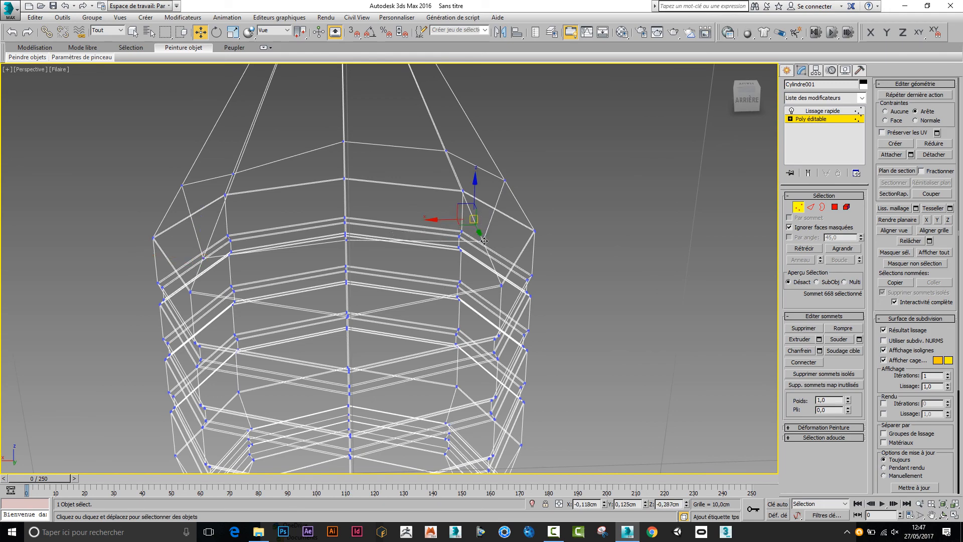
left_click_drag(485, 245, 490, 265)
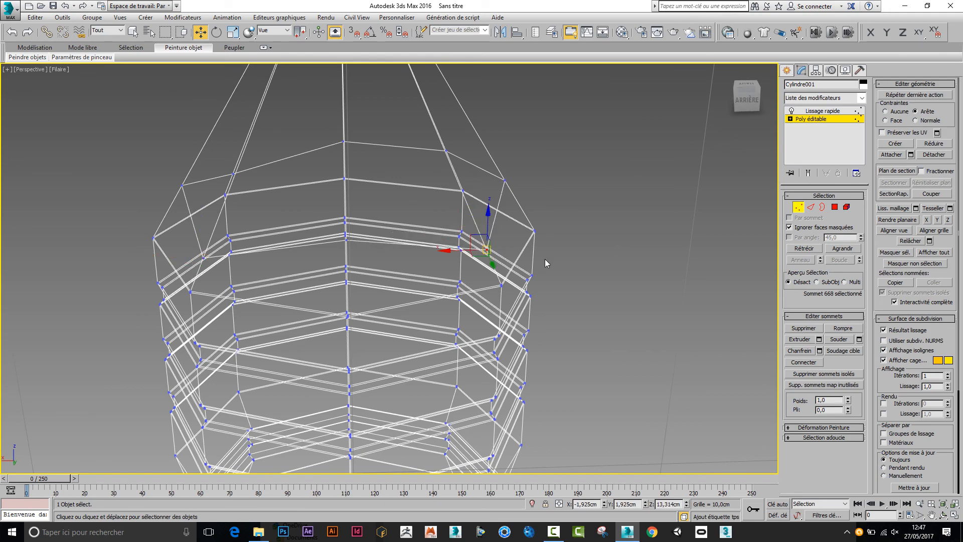
Slide the last alternate shoulder-loop vertex down to a Z of about 13,2 cm, restore the shaded view and set the constraint to Aucune.
middle_click_drag(554, 281, 481, 224, "alt")
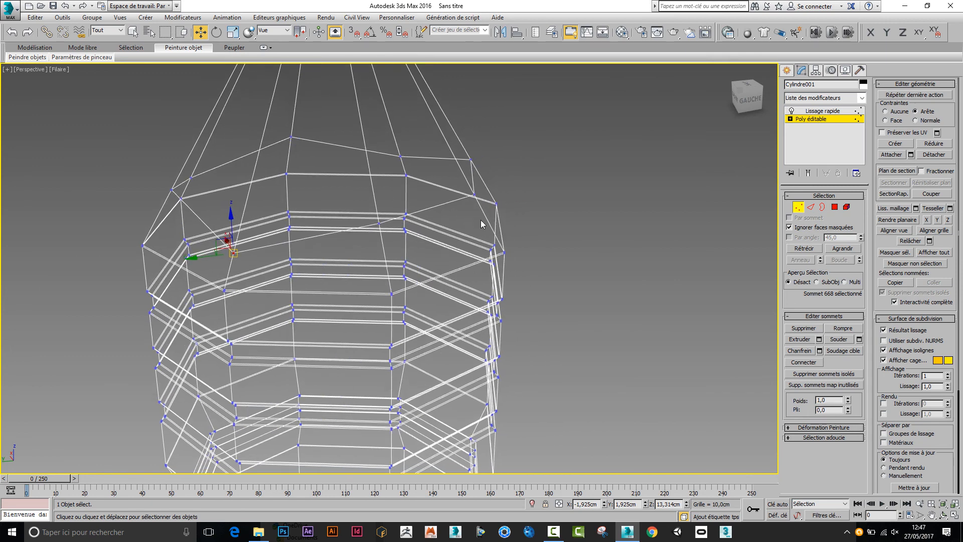
left_click_drag(474, 193, 491, 227)
middle_click_drag(502, 289, 466, 282, "alt")
key("F3")
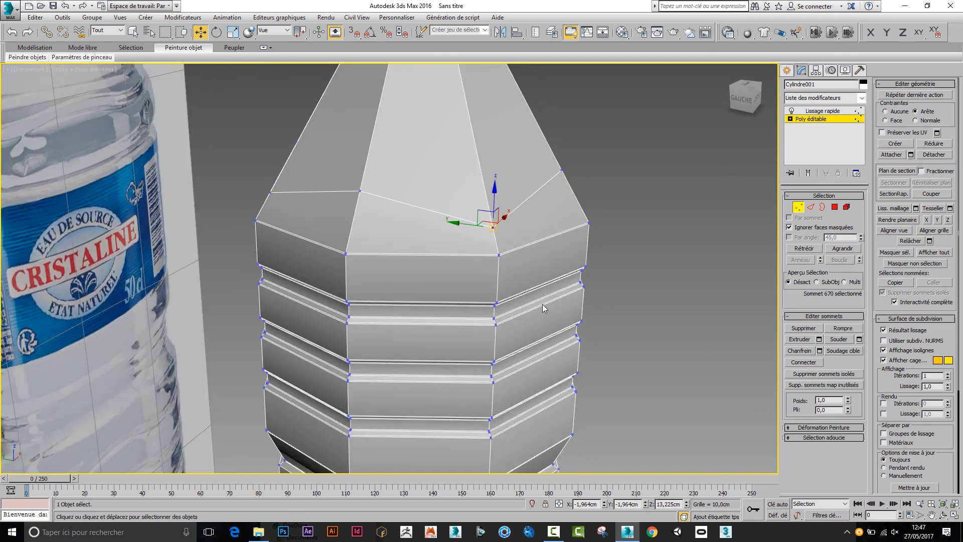
mouse_move(595, 317)
middle_mouse_down("alt")
mouse_move(555, 315)
mouse_move(578, 312)
middle_mouse_up("alt")
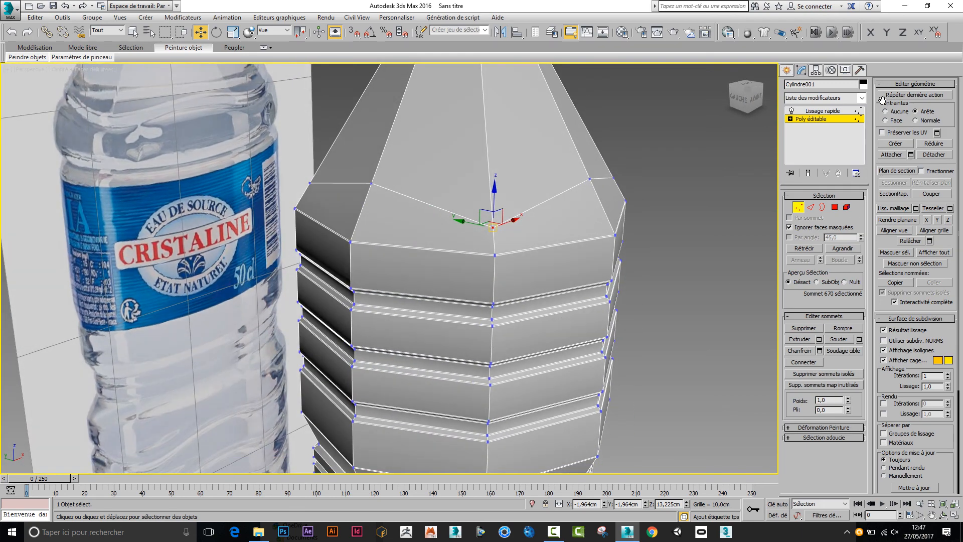
left_click(893, 112)
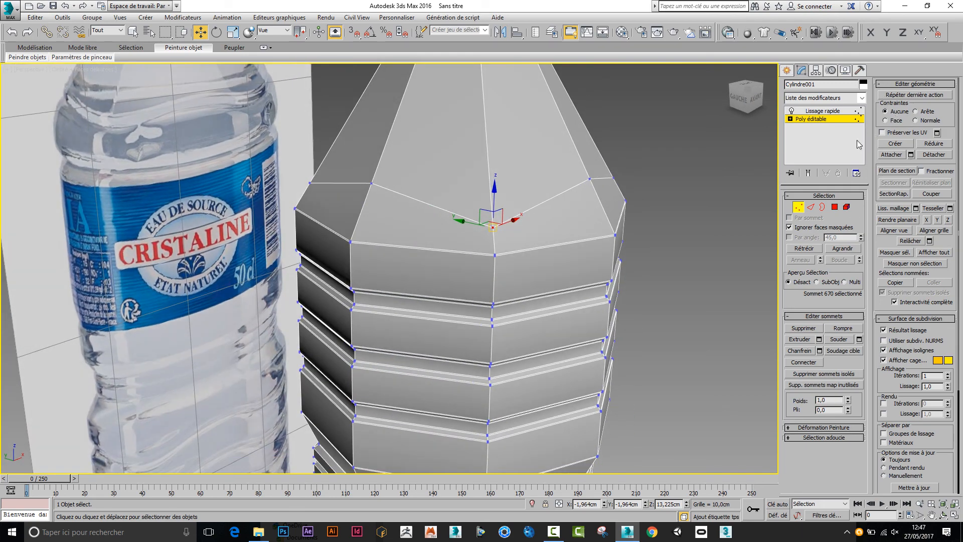
Chamfer the zigzag shoulder edge loop by 0,128 cm with one segment.
left_click(811, 208)
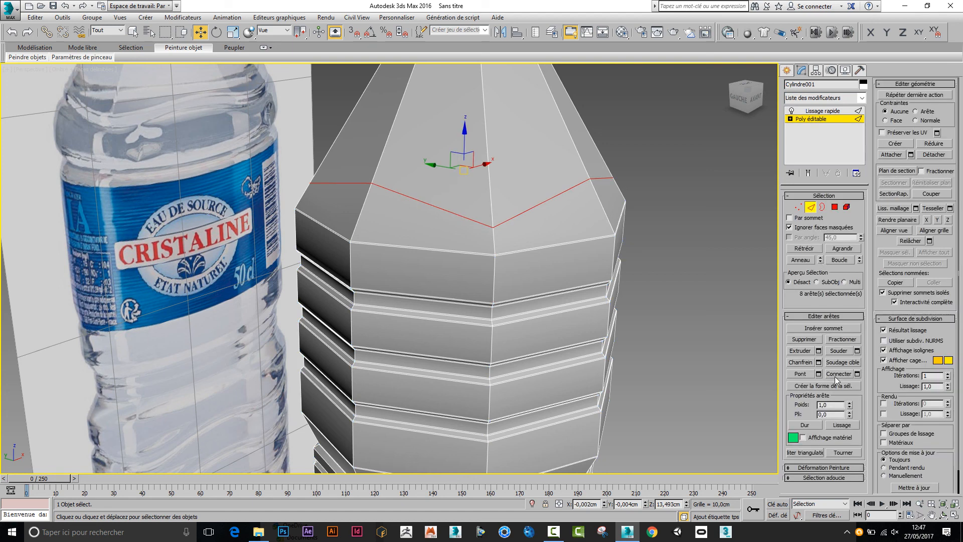
left_click(819, 362)
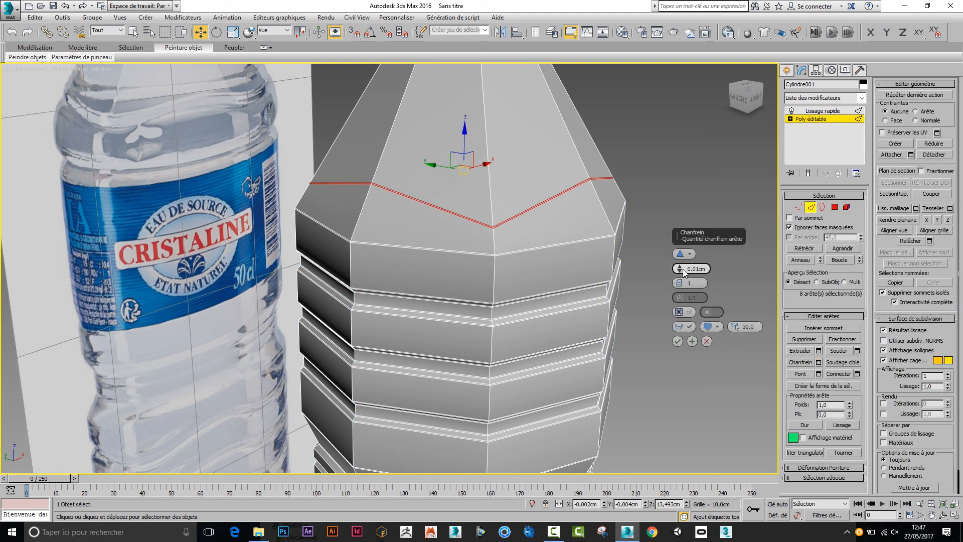
left_click_drag(681, 269, 680, 257)
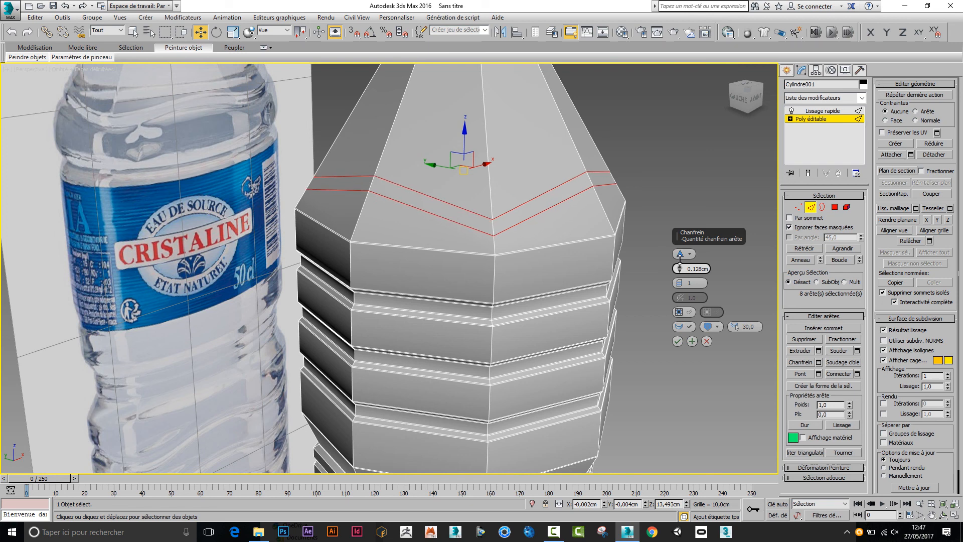
left_click(677, 341)
Bevel the whole zigzag polygon band around the shoulder inward with a height and outline of -0,075 cm.
left_click(835, 207)
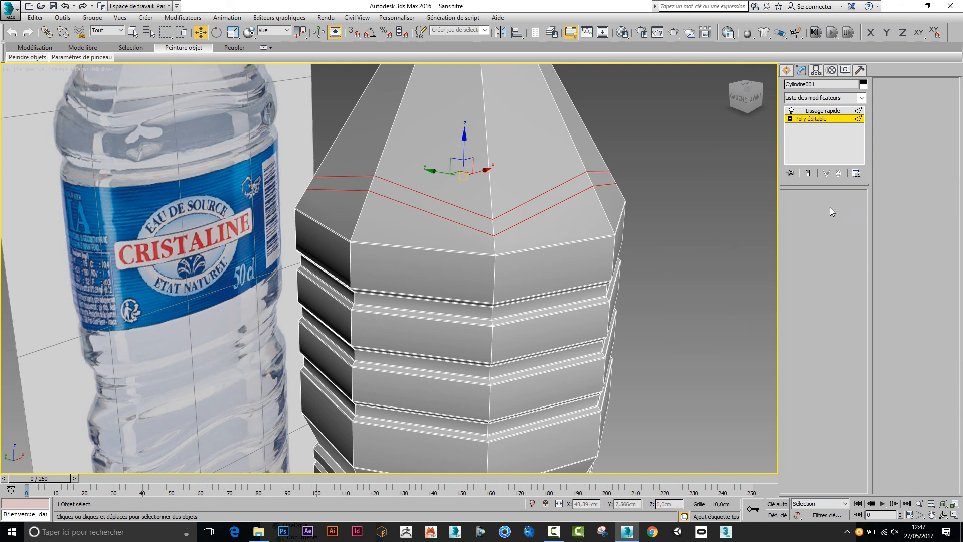
left_click(527, 208)
left_click(478, 218, "shift")
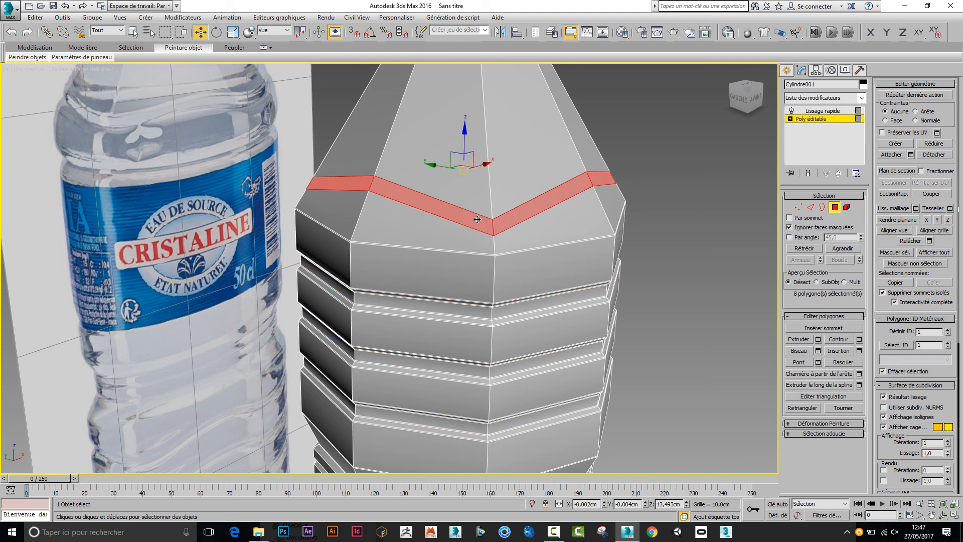
left_click(818, 351)
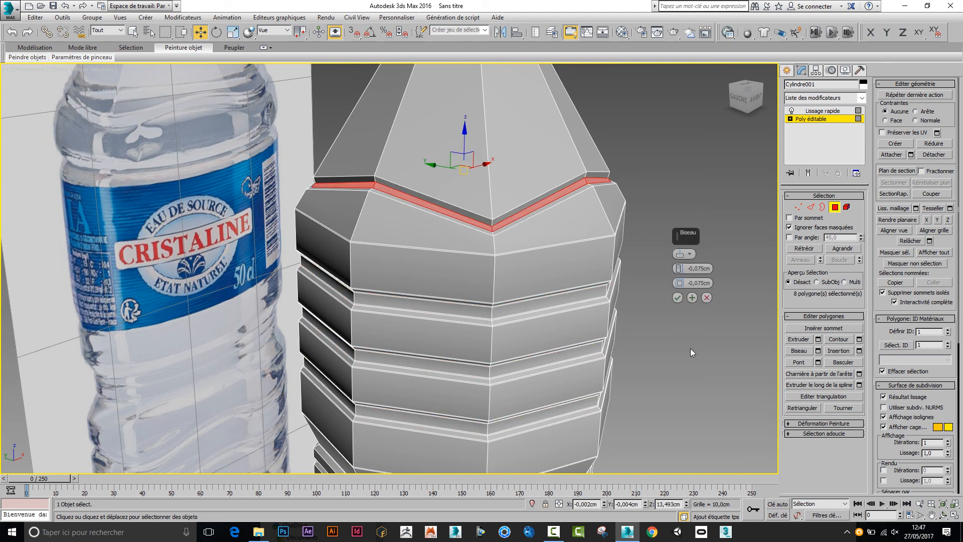
left_click(677, 298)
Chamfer the two outer edge loops of the zigzag shoulder groove very slightly with one segment.
key("2")
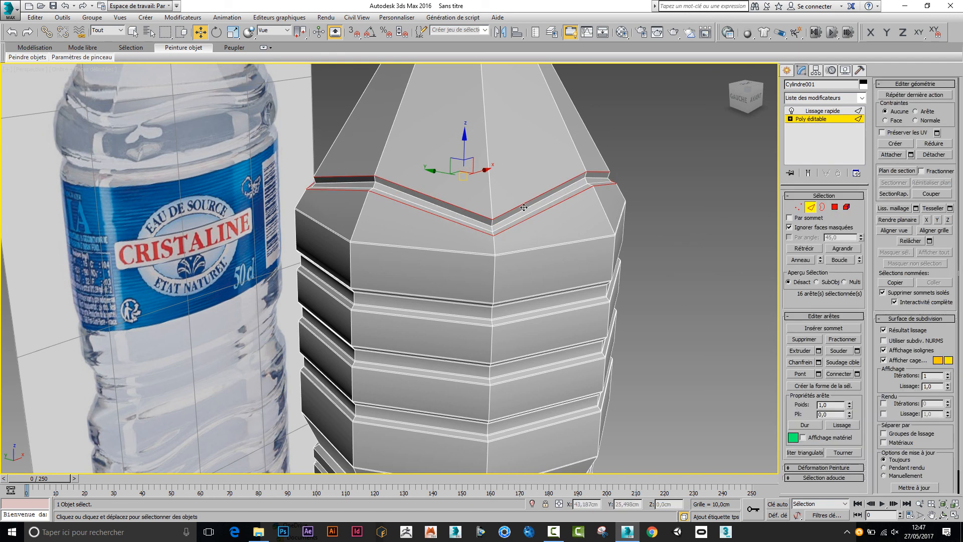
left_click(819, 363)
right_click(679, 270)
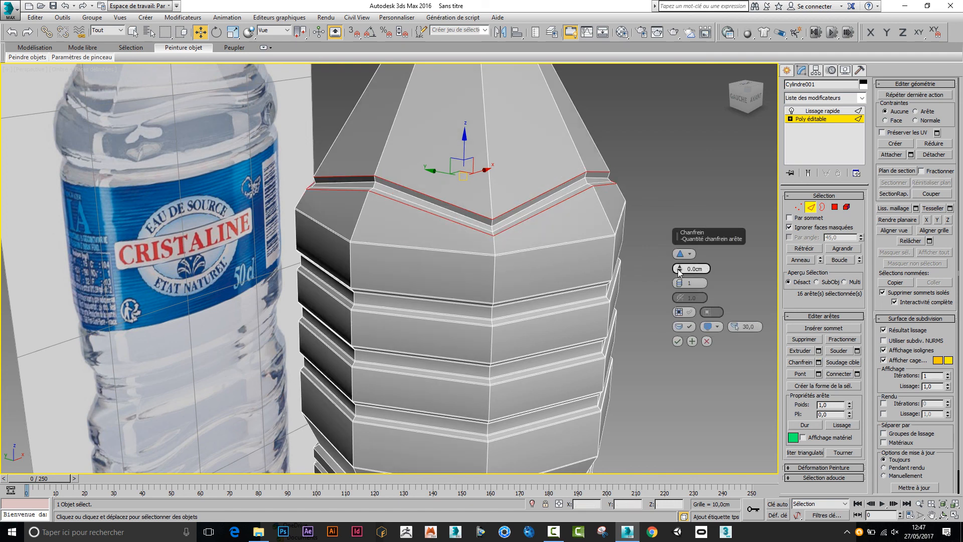
left_click(678, 341)
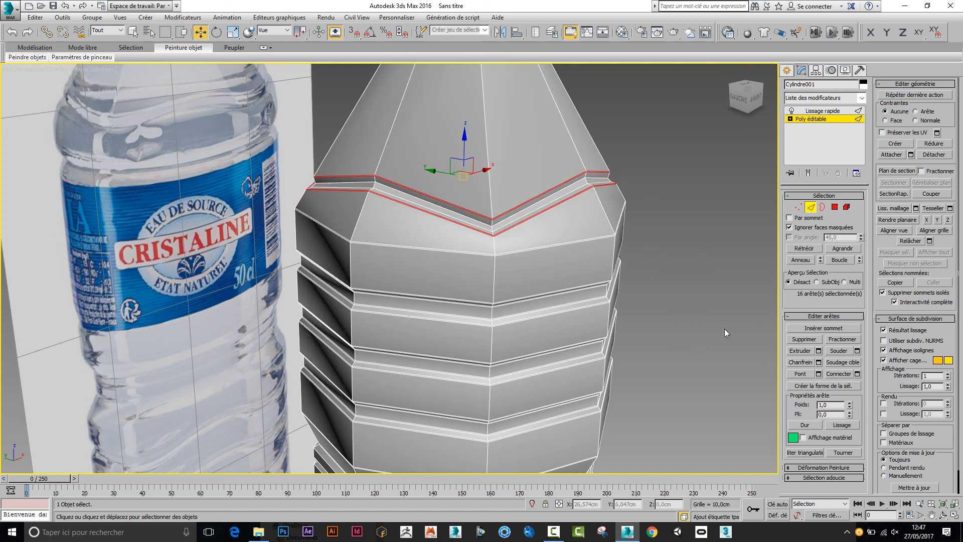
Show the smoothed bottle deselected and without edged faces, and examine its shoulder groove and overall shape against the reference image.
left_click(808, 172)
left_click(688, 253)
scroll(689, 256, "down", 3)
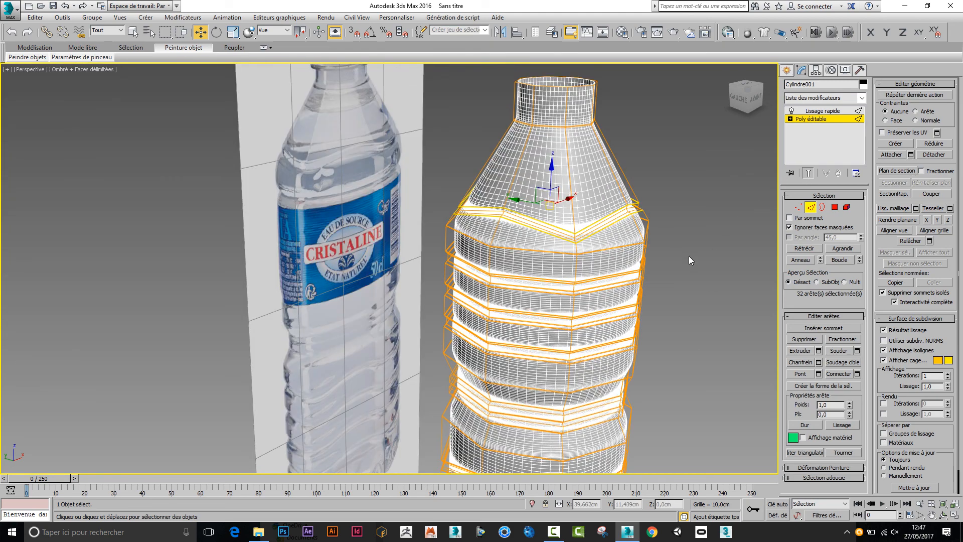
middle_click_drag(693, 268, 625, 263)
left_click(812, 207)
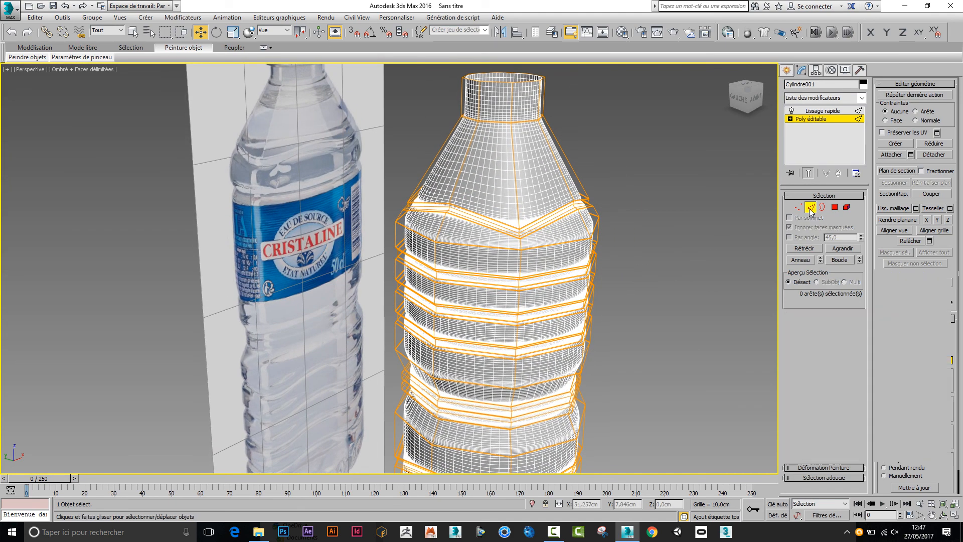
left_click(709, 250)
middle_click_drag(709, 251, 617, 257)
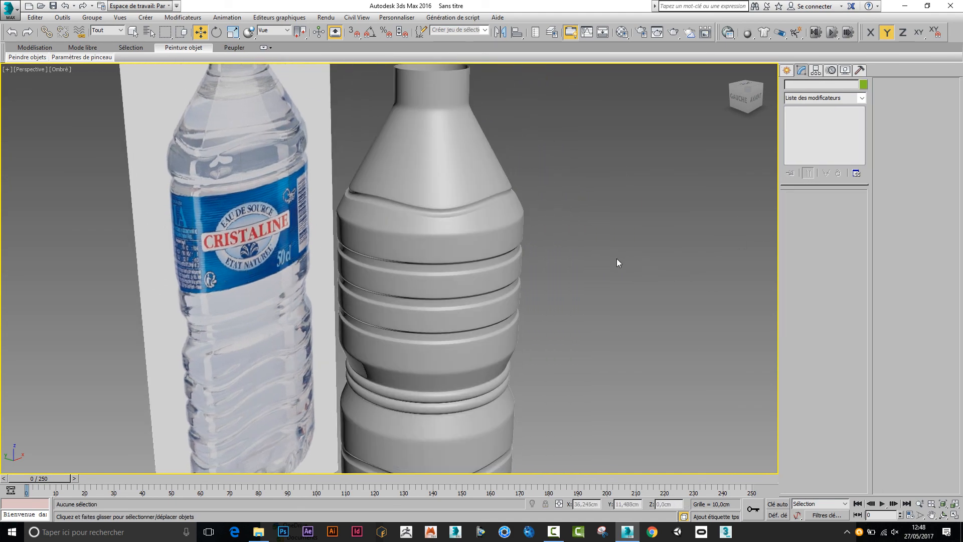
key("F4")
scroll(618, 261, "down", 4)
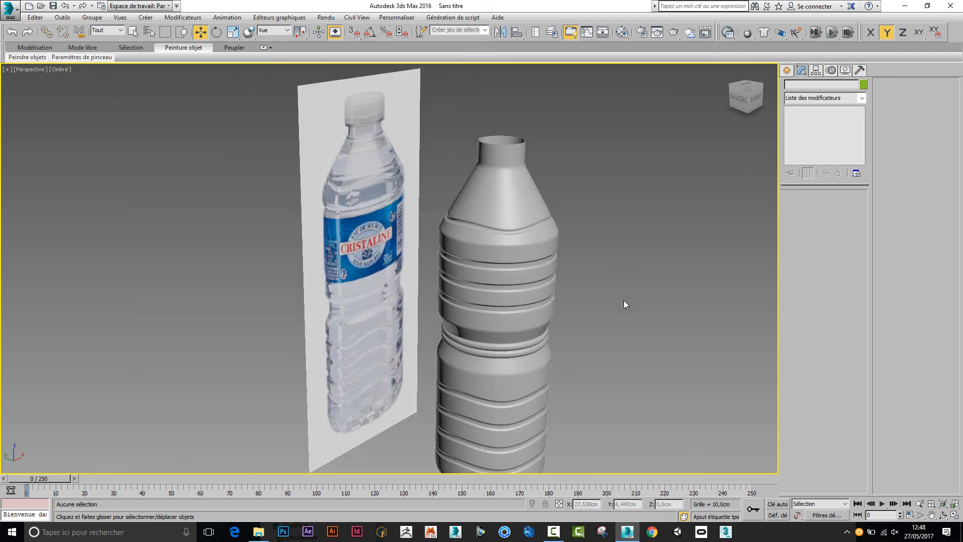
middle_click_drag(625, 300, 550, 255)
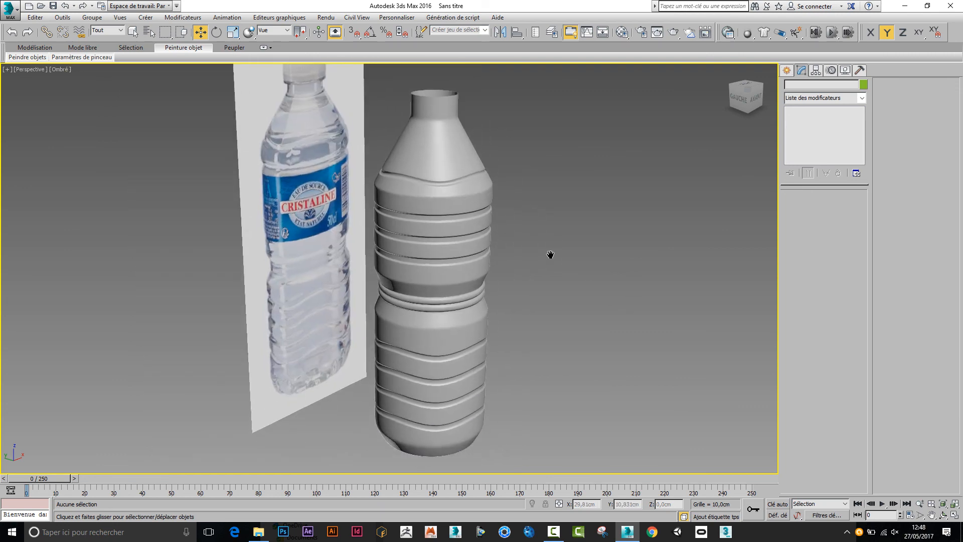
Rename the bottle object as bouteille.
left_click(478, 282)
left_click(823, 86)
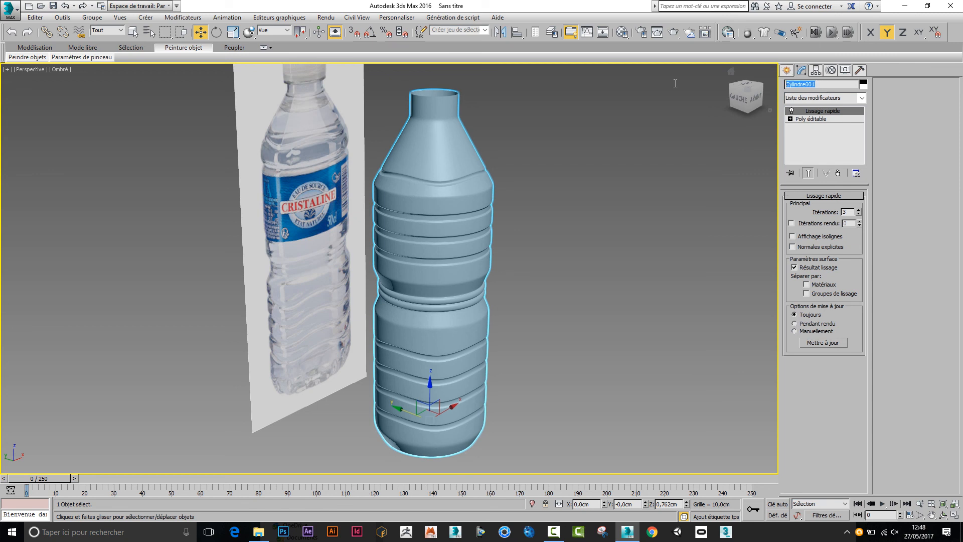
type("bouteille")
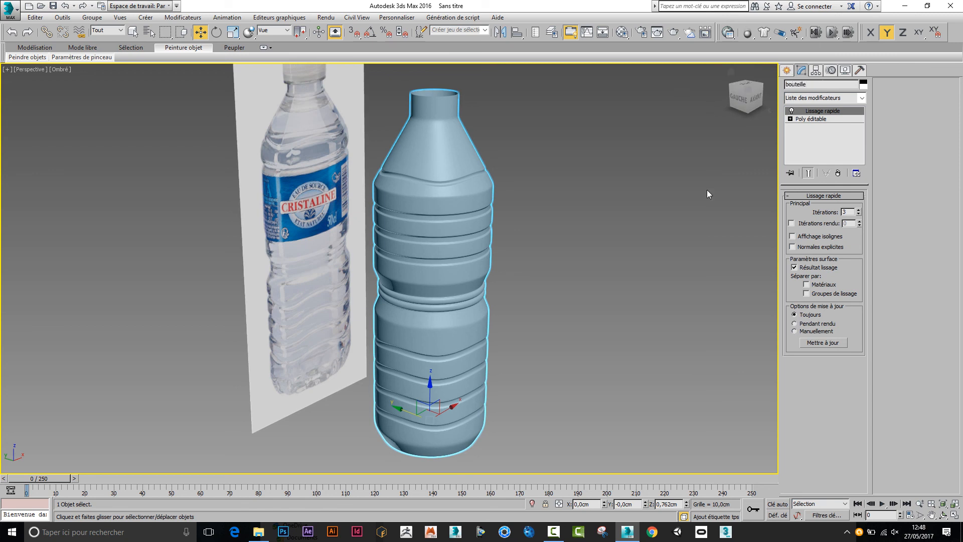
middle_click_drag(602, 287, 592, 282)
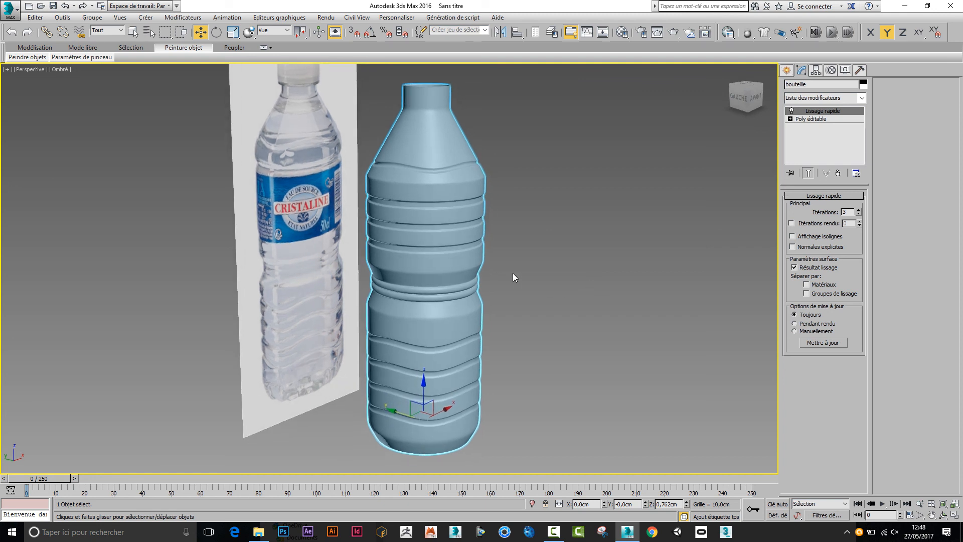